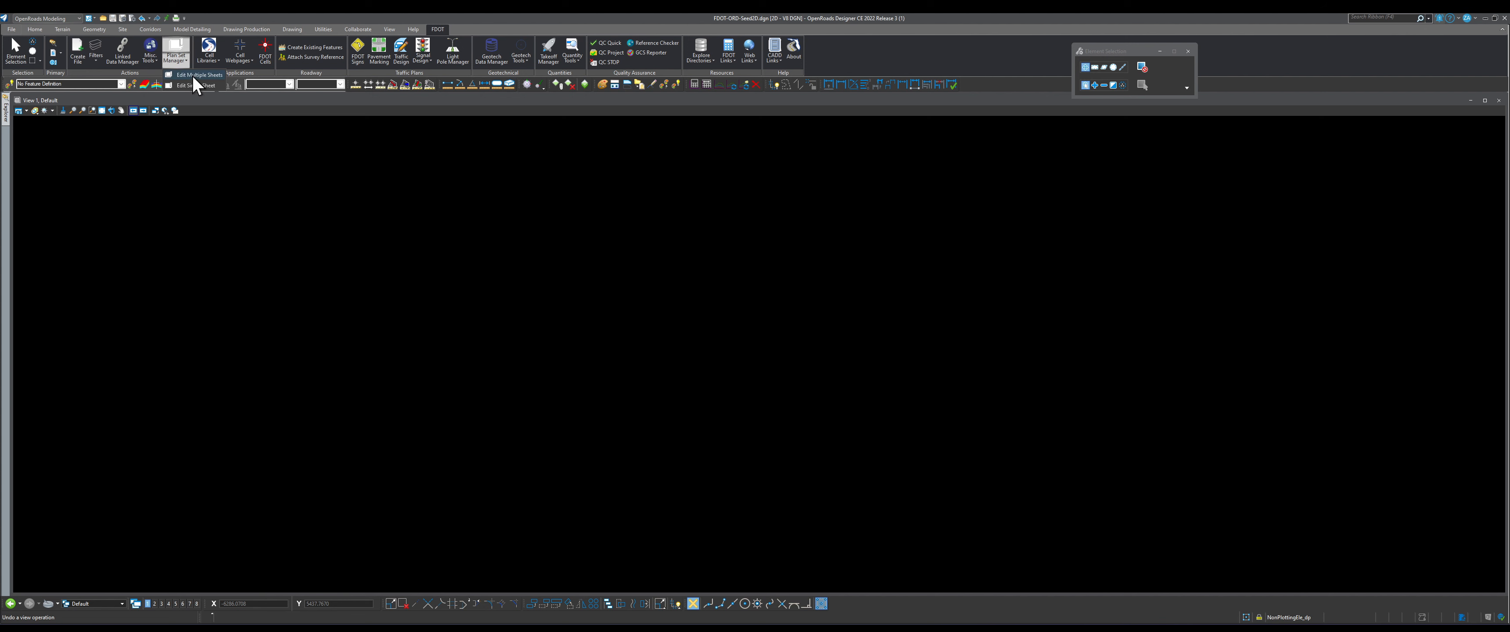
Step: Open a file explorer window, browse to C:\Worksets\FDOT to examine the local workset folders and files, and return to OpenRoads Designer
{"action": "left_click", "coordinate": [179, 62]}
{"action": "mouse_move", "coordinate": [934, 631]}
{"action": "left_click", "coordinate": [578, 625]}
{"action": "key", "text": "super+e"}
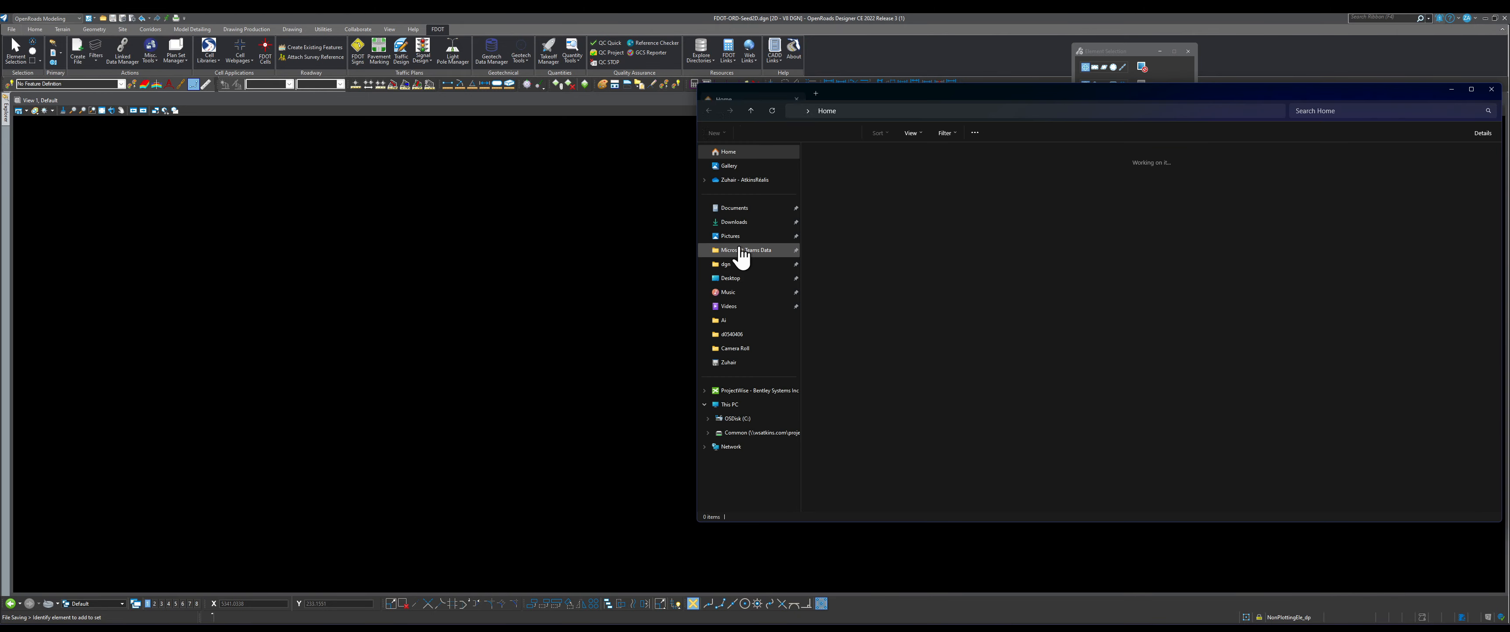
{"action": "left_click", "coordinate": [750, 404]}
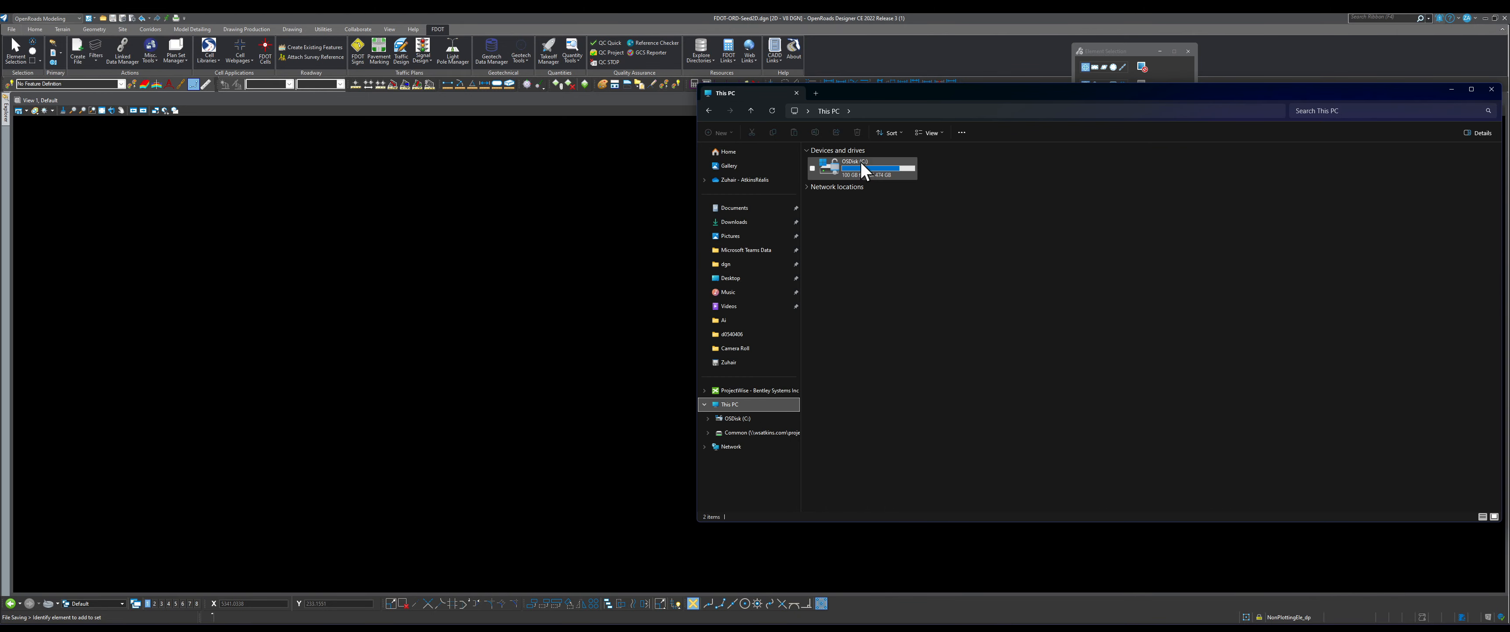
{"action": "double_click", "coordinate": [868, 171]}
{"action": "scroll", "coordinate": [864, 446], "scroll_direction": "down", "scroll_amount": 3}
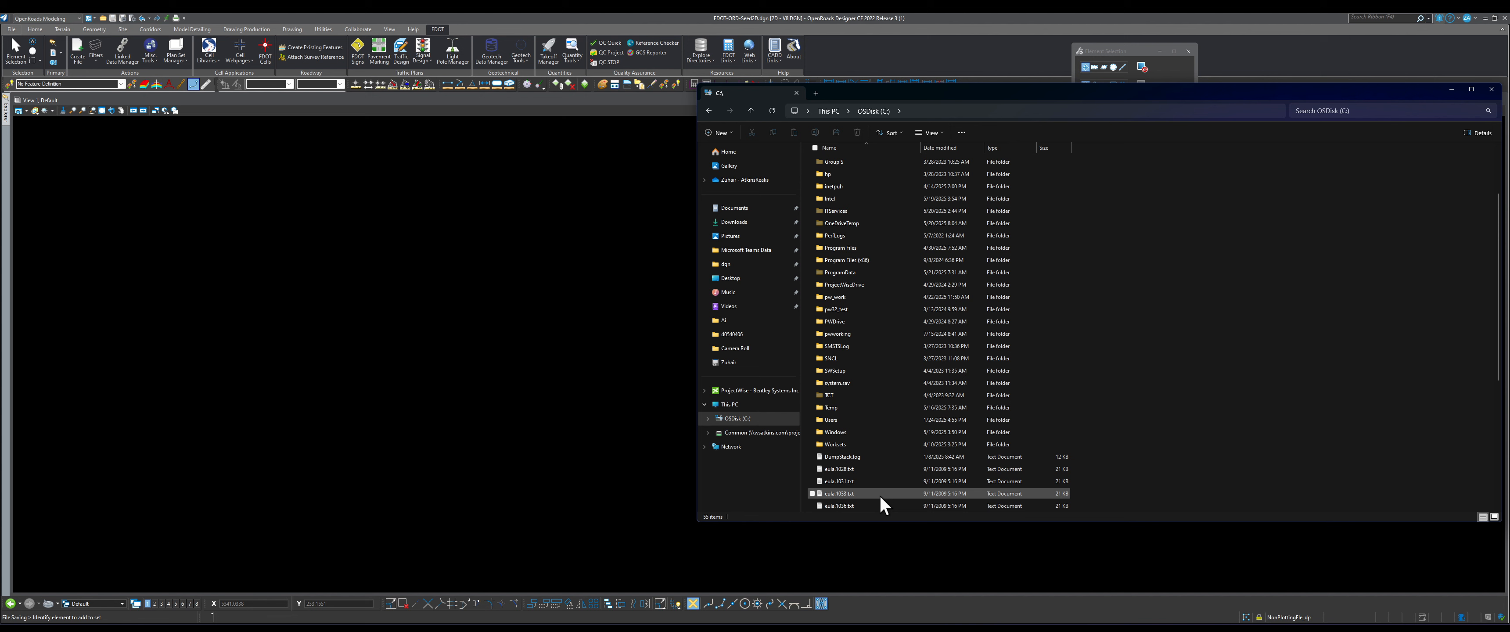
{"action": "double_click", "coordinate": [861, 443]}
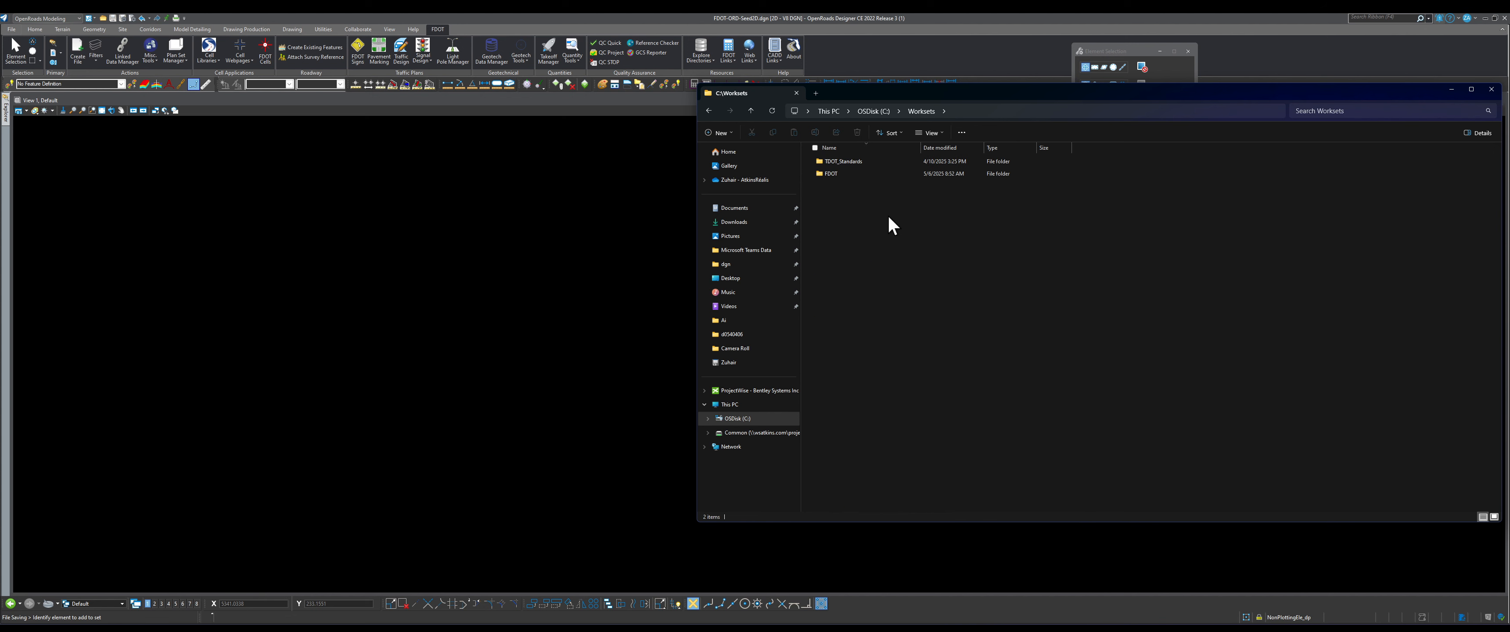
{"action": "double_click", "coordinate": [860, 171]}
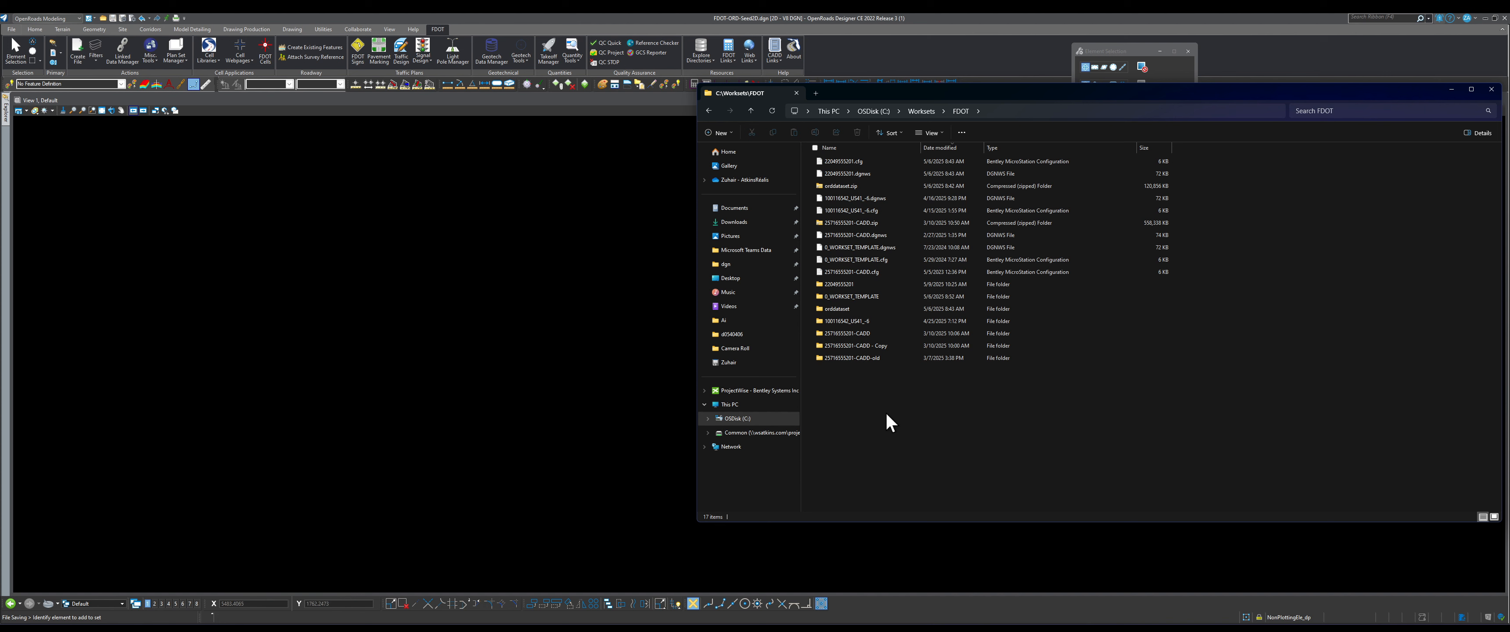
{"action": "left_click", "coordinate": [1448, 91]}
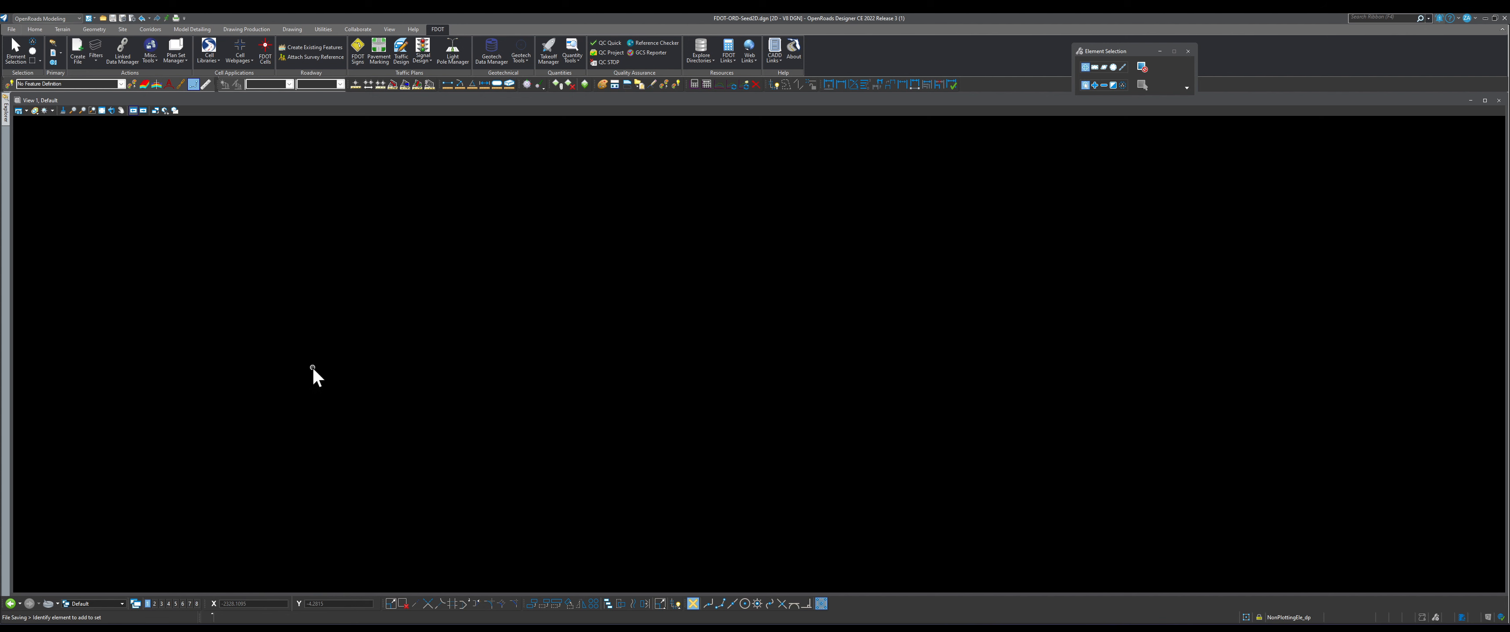
Step: Open the FDOT Create File tool, examine its settings and the project documents in ProjectWise Explorer, and close the tool
{"action": "left_click", "coordinate": [173, 60]}
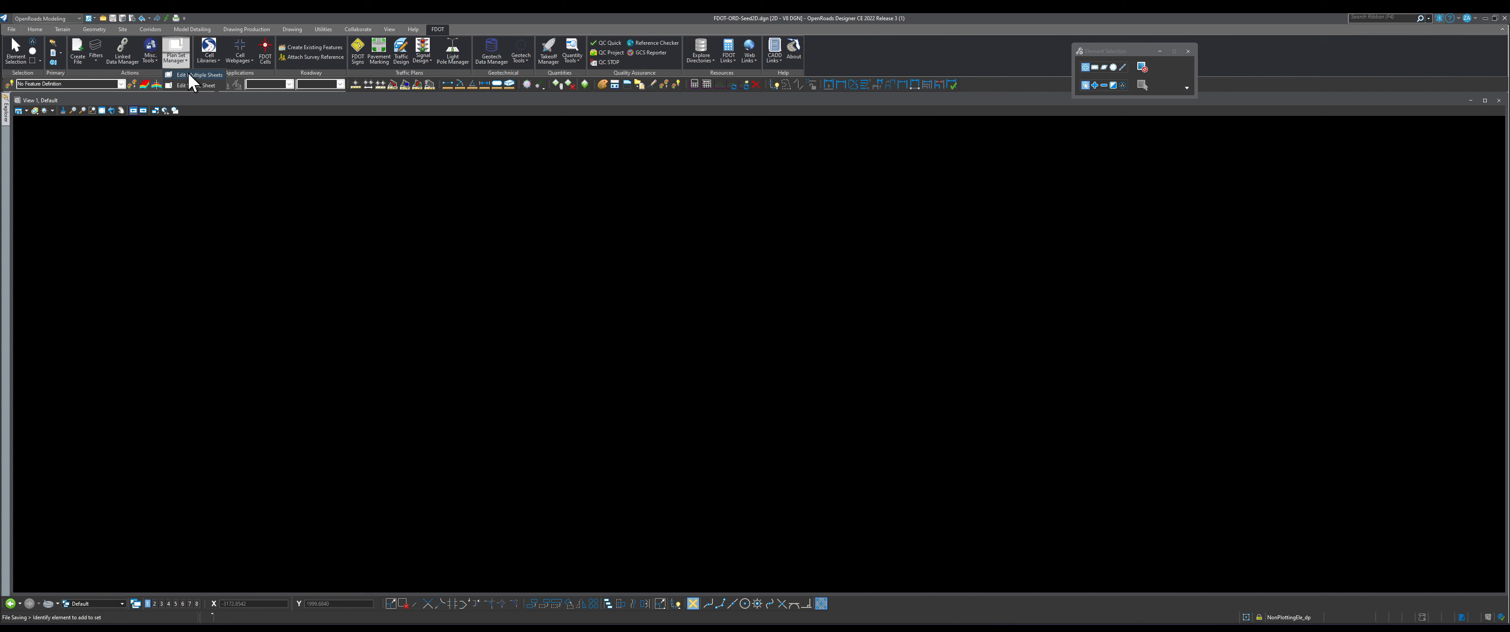
{"action": "left_click", "coordinate": [77, 52]}
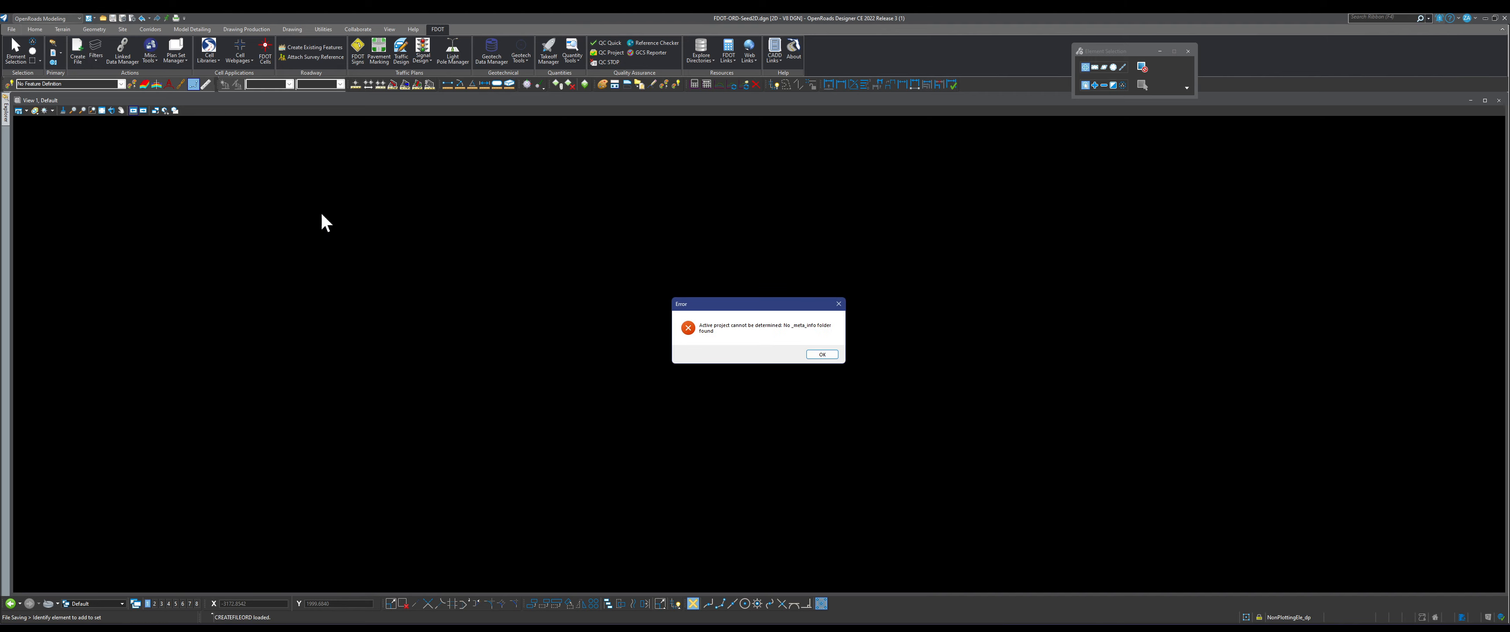
{"action": "left_click", "coordinate": [821, 355]}
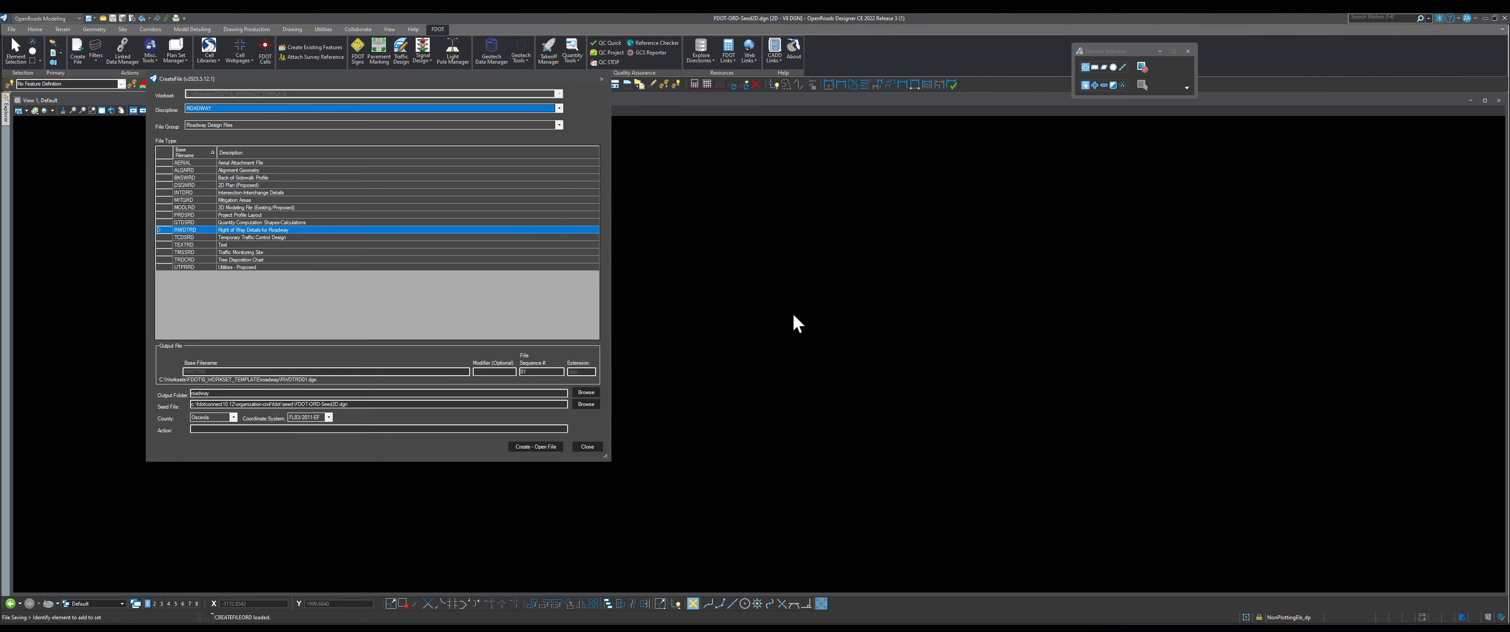
{"action": "left_click", "coordinate": [861, 627]}
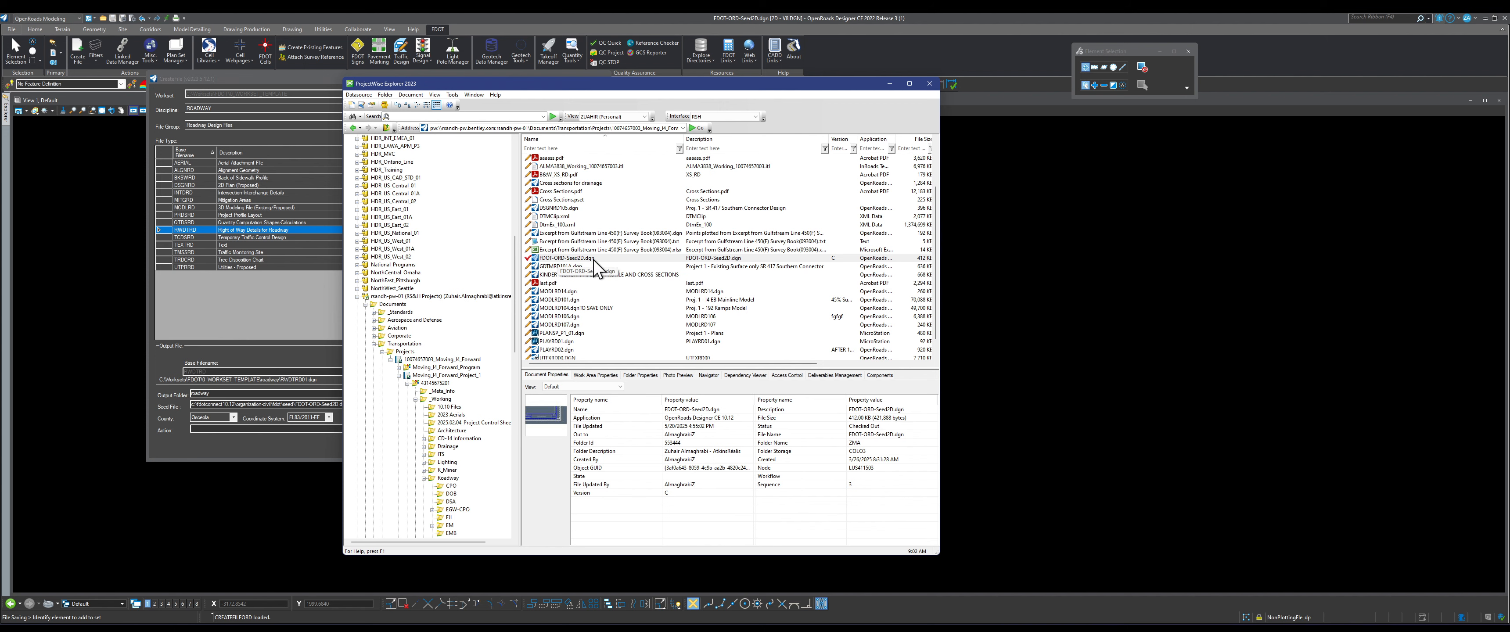
{"action": "left_click", "coordinate": [205, 347]}
{"action": "left_click", "coordinate": [601, 79]}
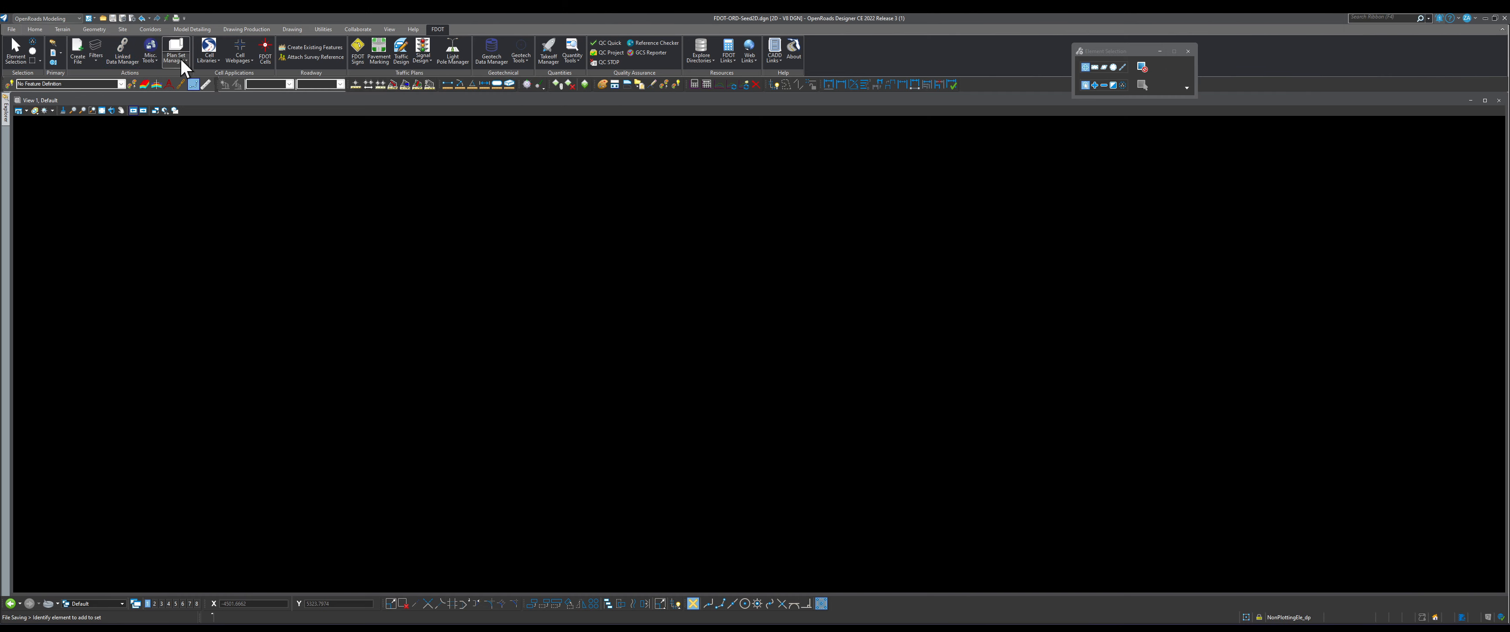
Step: Open Plan Set Manager for editing multiple sheets, look through the folders available for the project/discipline folder, and close it without choosing one
{"action": "left_click", "coordinate": [194, 73]}
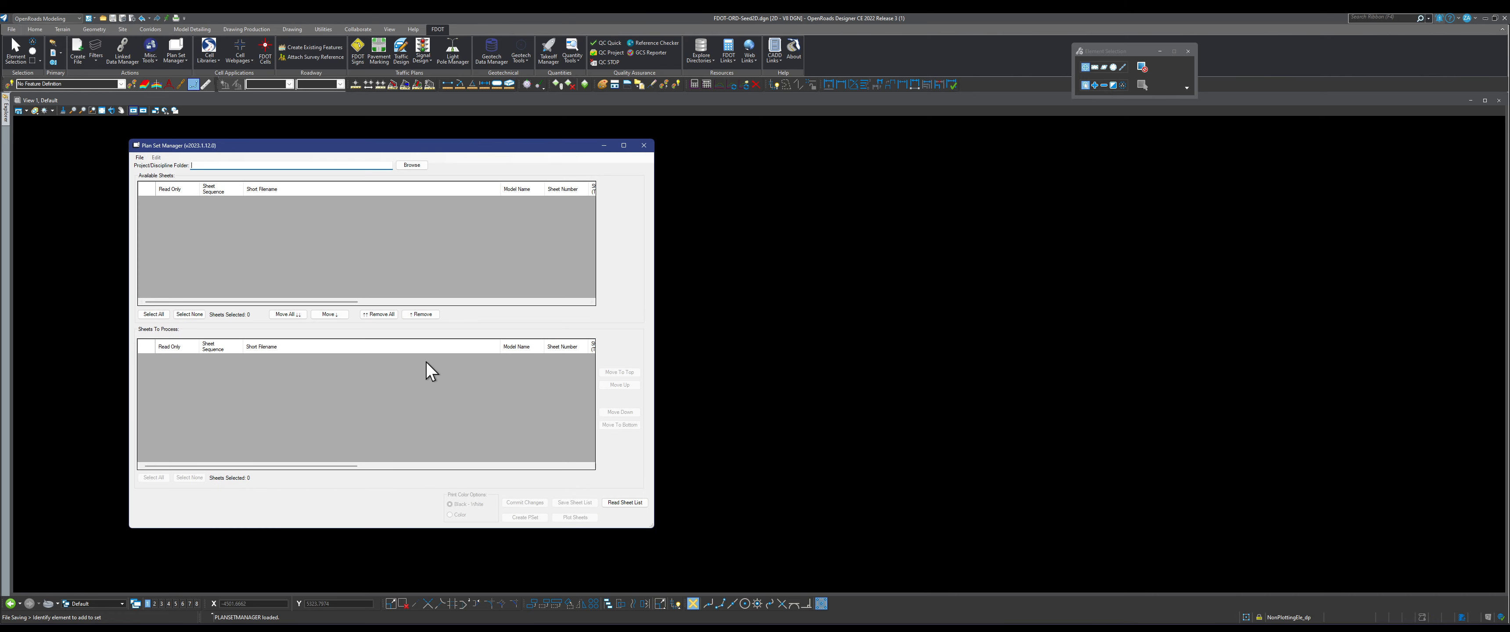
{"action": "left_click_drag", "start_coordinate": [316, 151], "coordinate": [625, 165]}
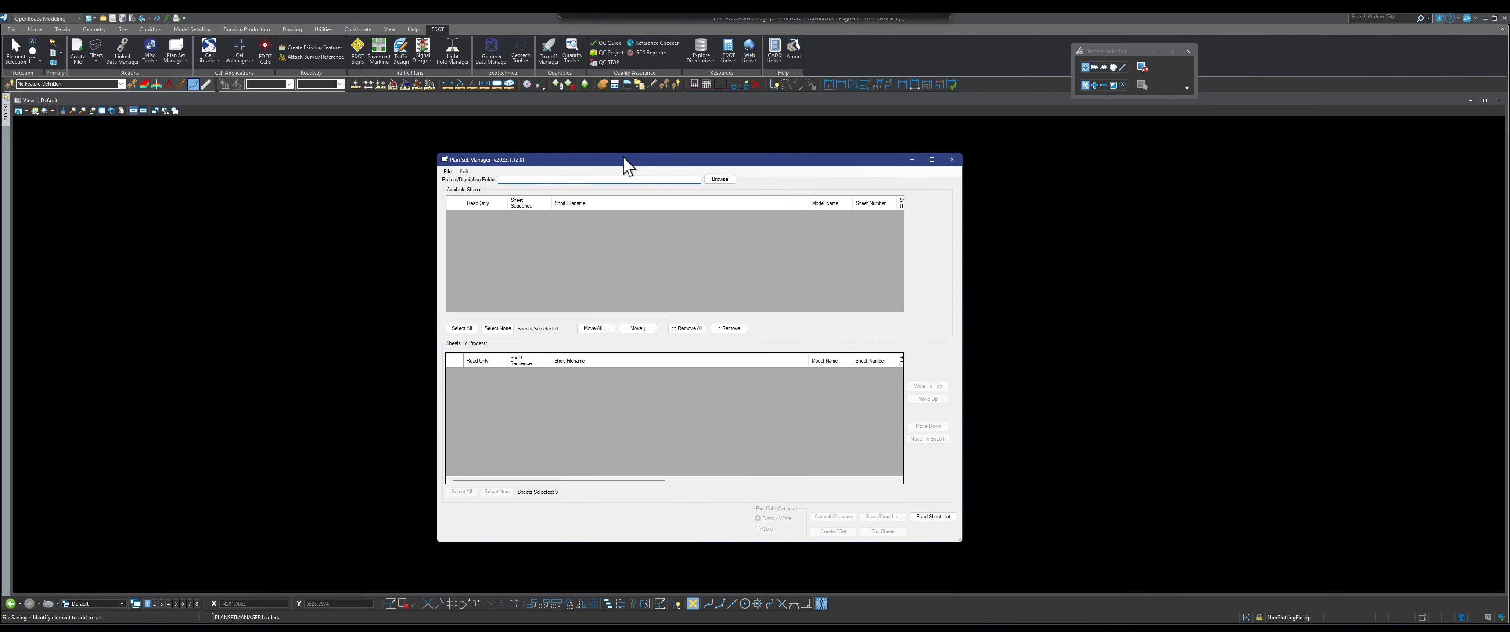
{"action": "left_click", "coordinate": [719, 180]}
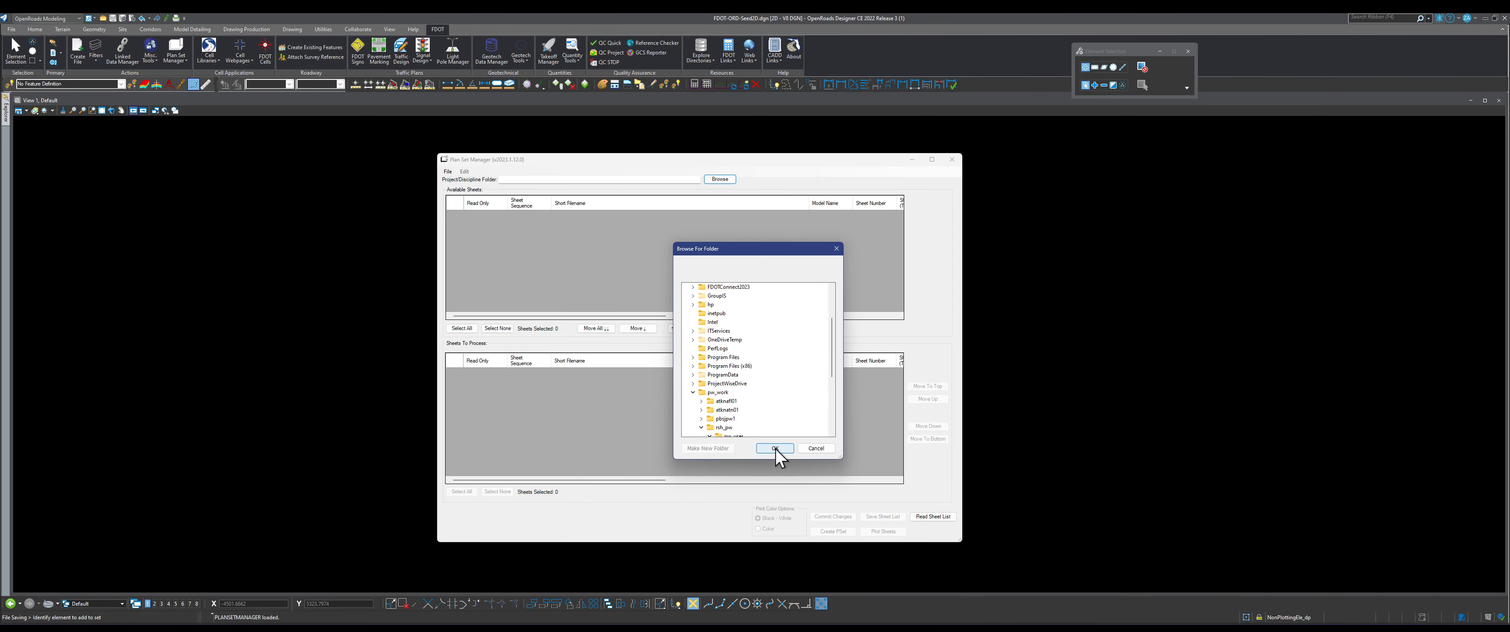
{"action": "scroll", "coordinate": [739, 319], "scroll_direction": "up", "scroll_amount": 4}
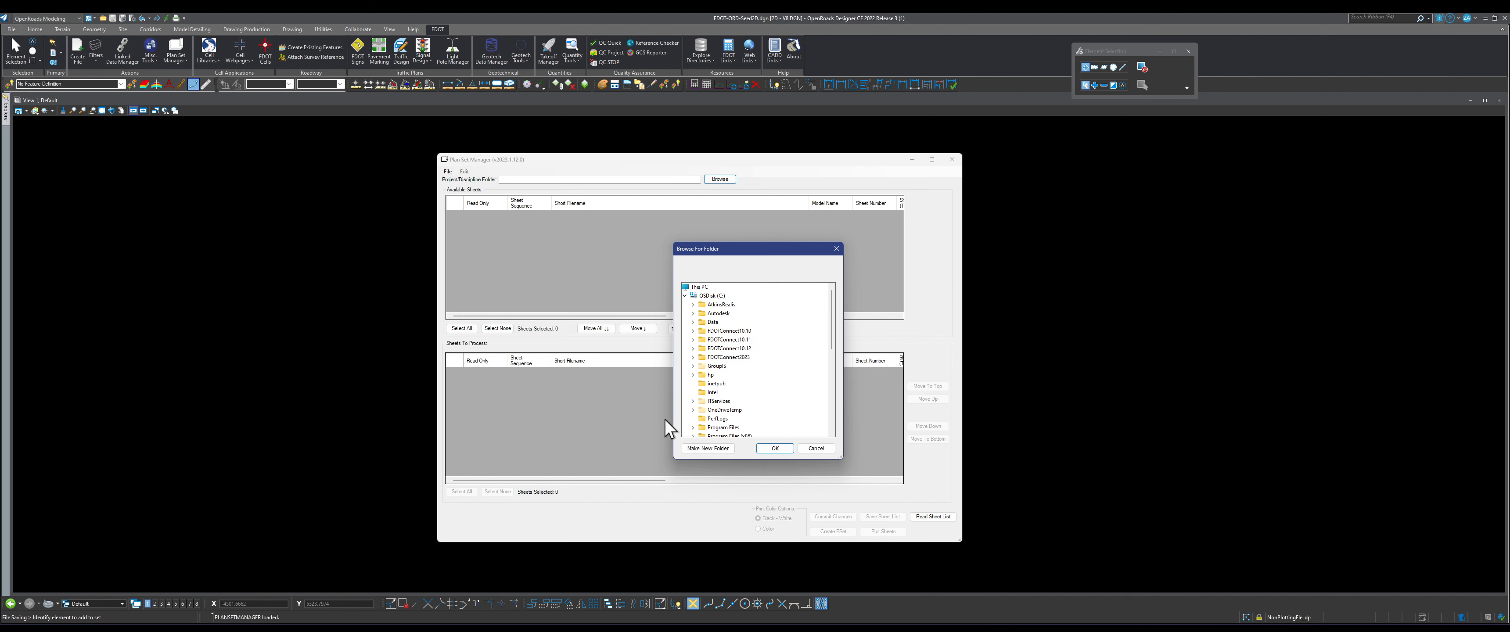
{"action": "left_click", "coordinate": [814, 449]}
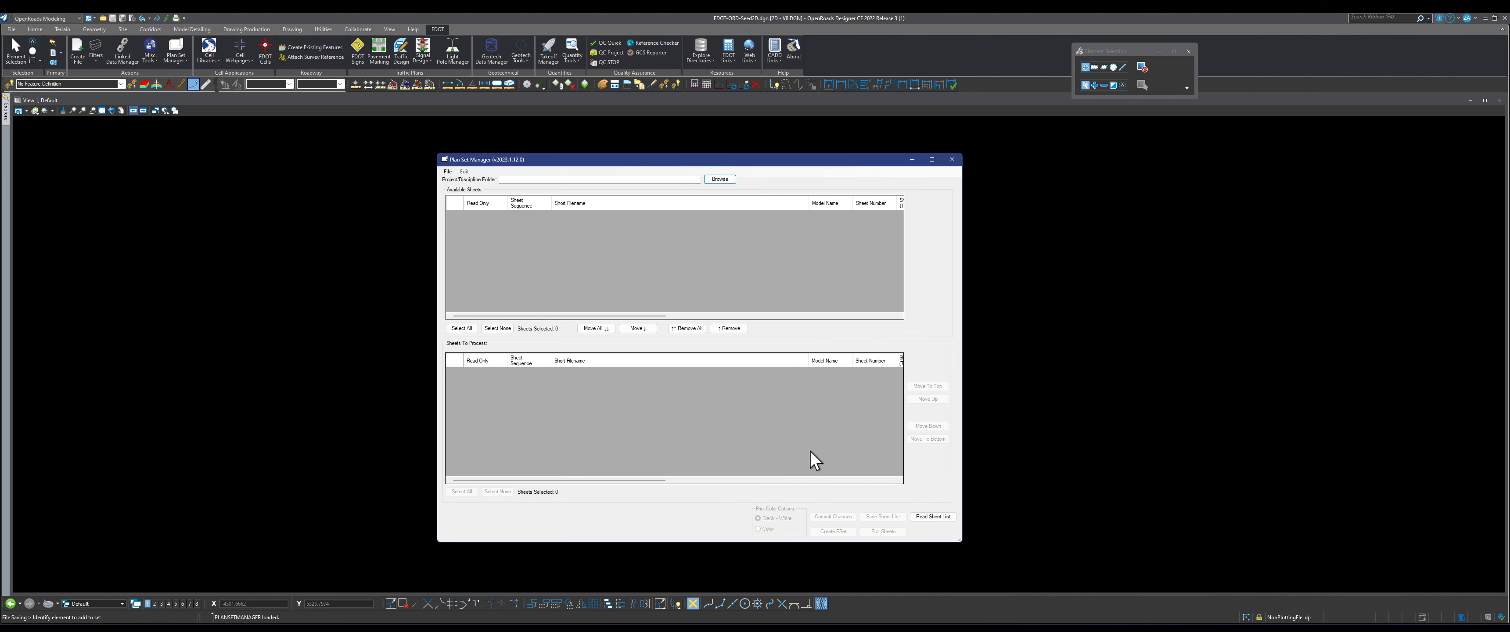
{"action": "left_click", "coordinate": [951, 159]}
Step: Switch to ProjectWise Explorer and the file explorer, locate the pw_work folder on the C: drive, and return to the OpenRoads drawing
{"action": "mouse_move", "coordinate": [933, 631]}
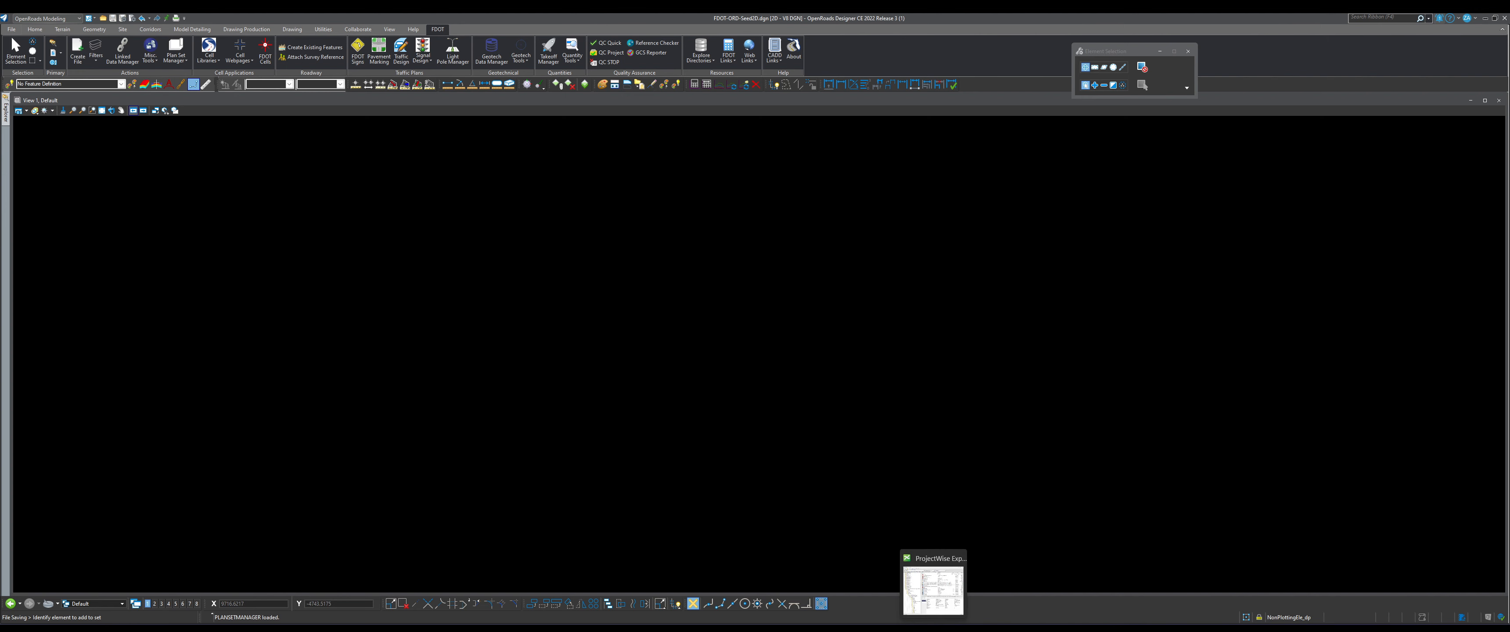
{"action": "left_click", "coordinate": [934, 589]}
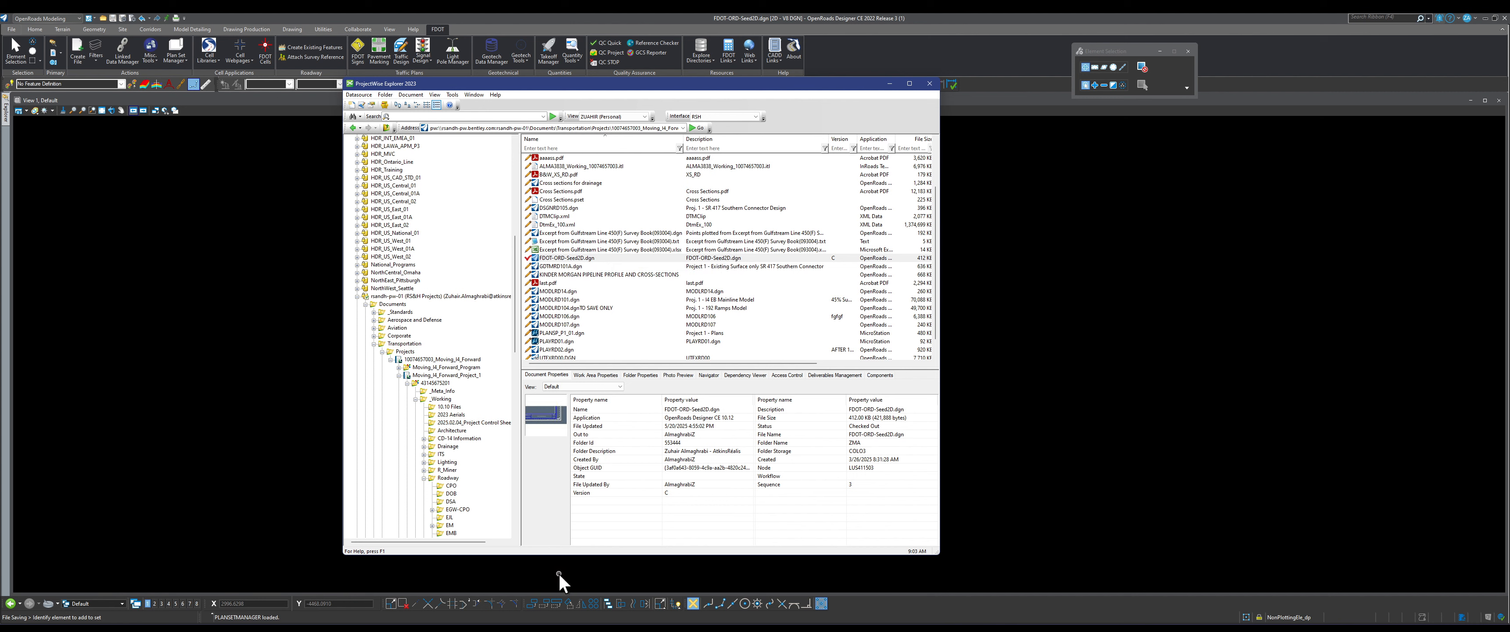
{"action": "left_click", "coordinate": [559, 630]}
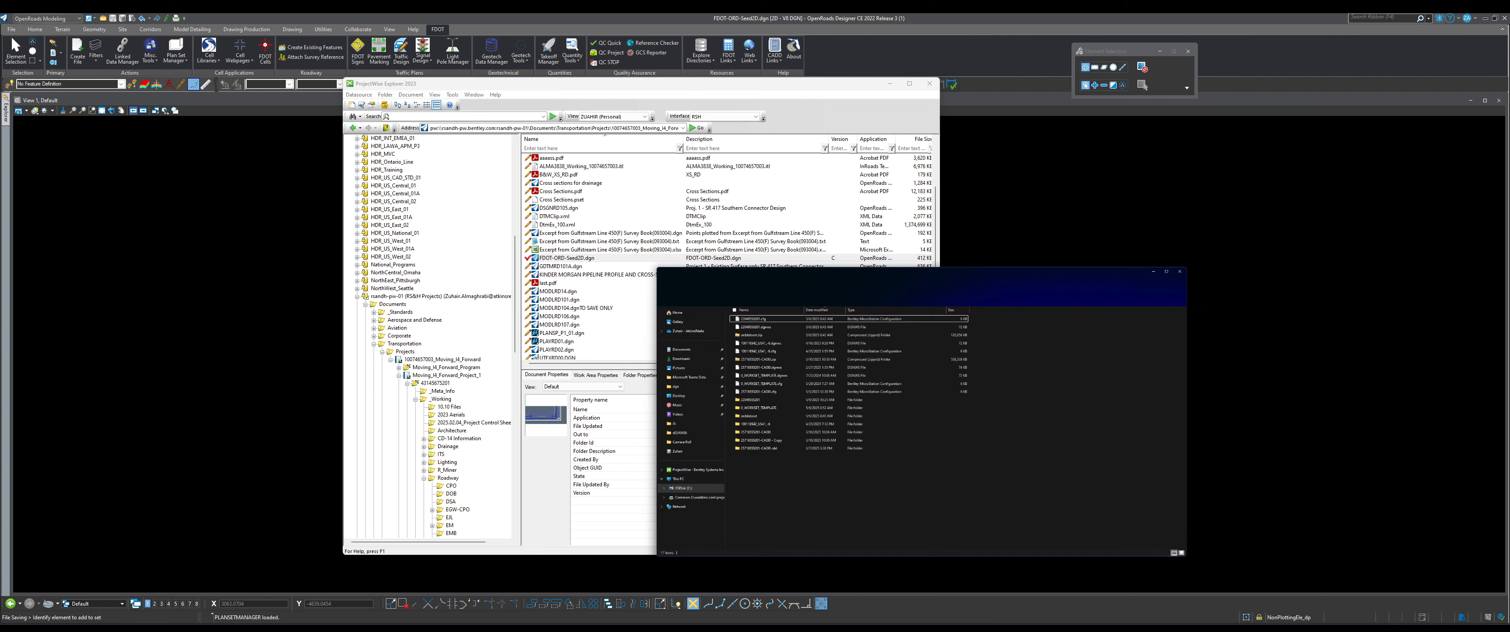
{"action": "left_click", "coordinate": [867, 112]}
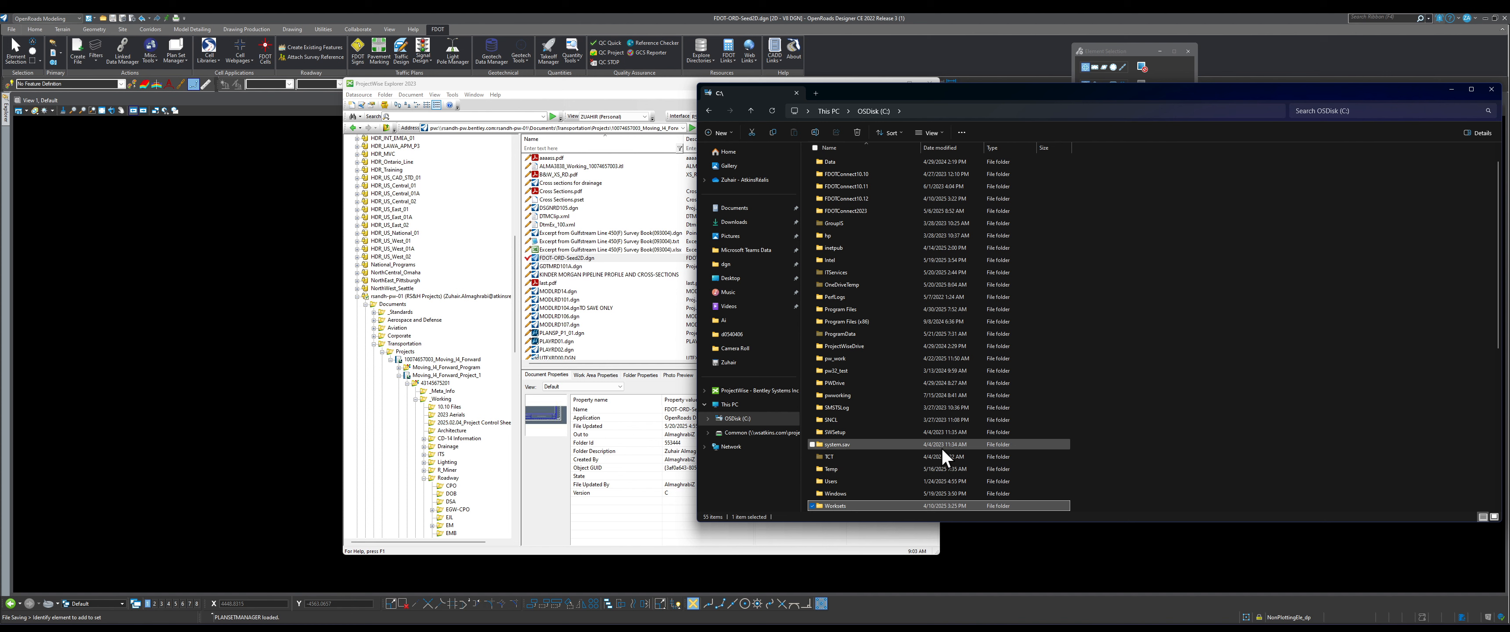
{"action": "left_click", "coordinate": [840, 359]}
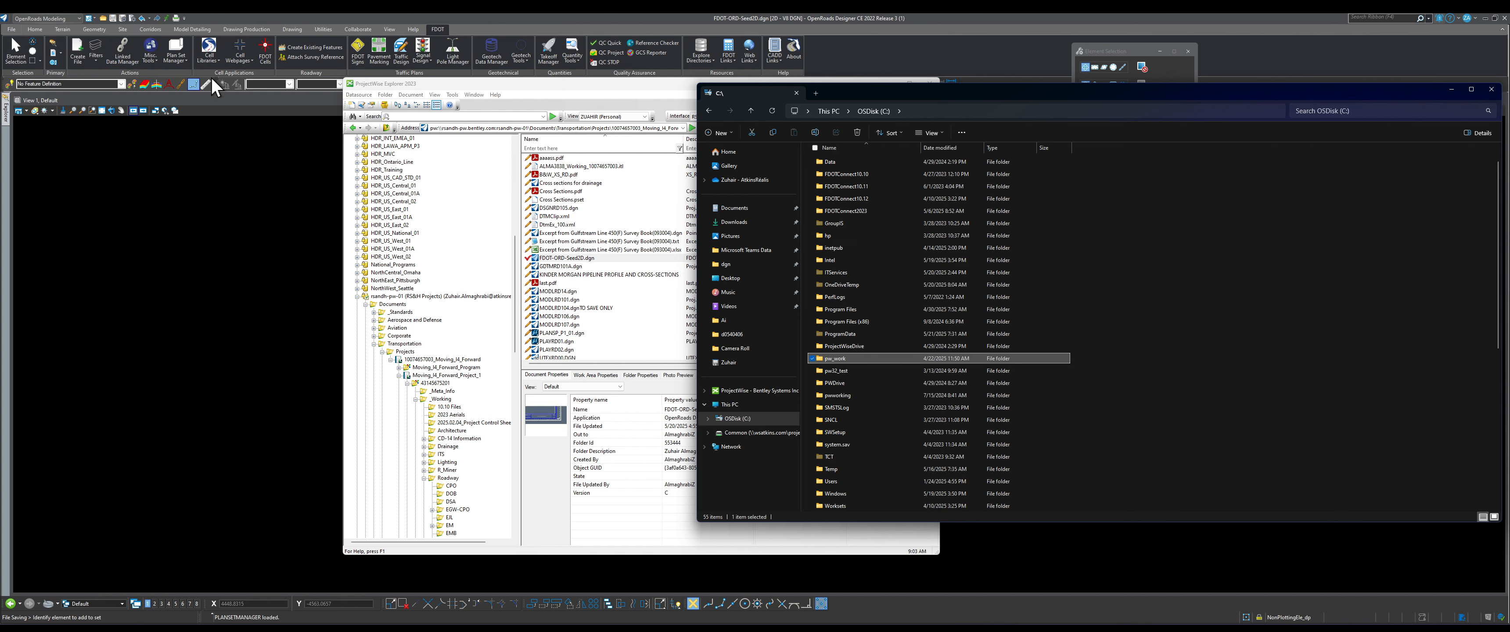
{"action": "left_click", "coordinate": [218, 199]}
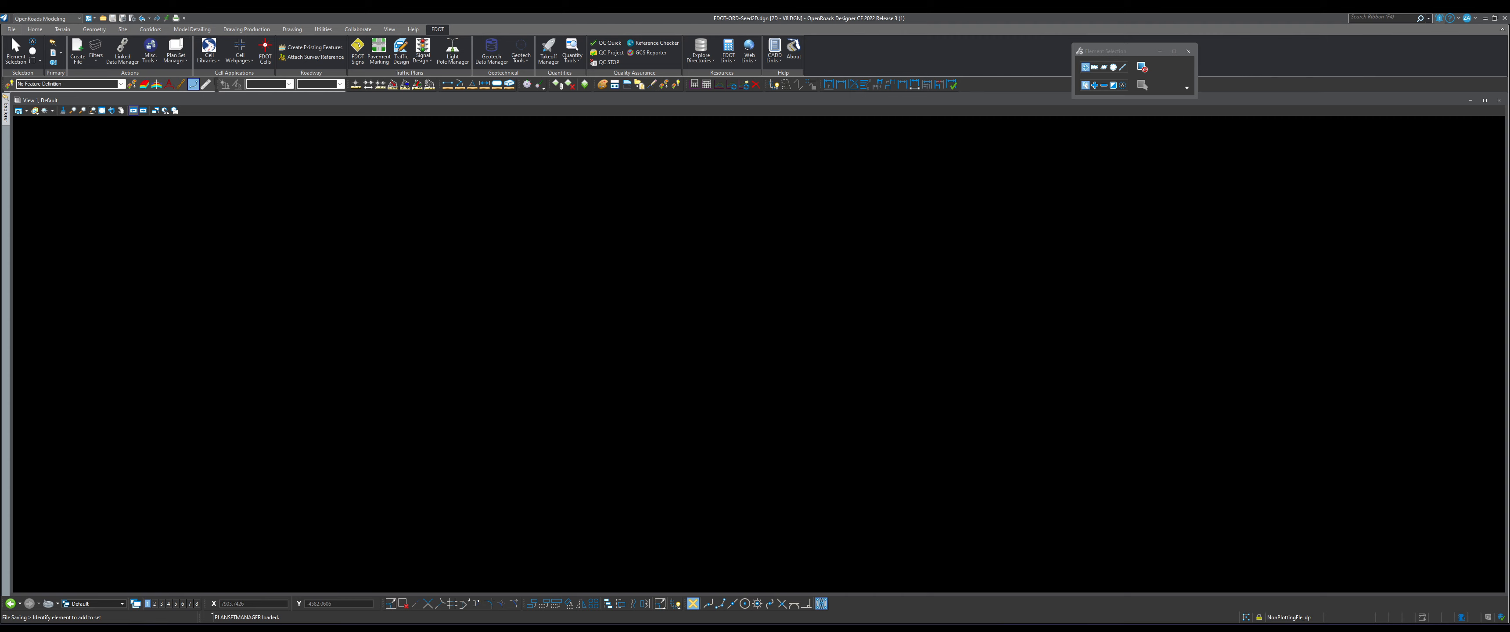
{"action": "left_click", "coordinate": [938, 610]}
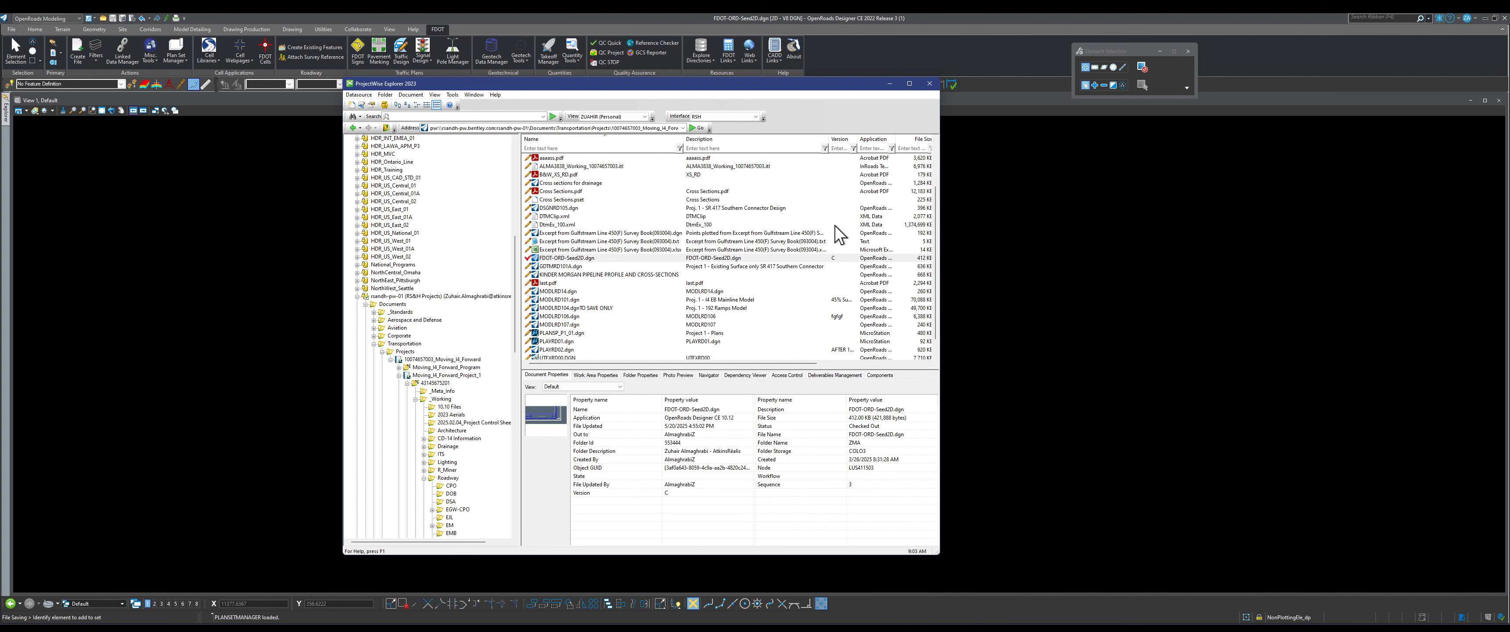
{"action": "left_click", "coordinate": [1065, 306]}
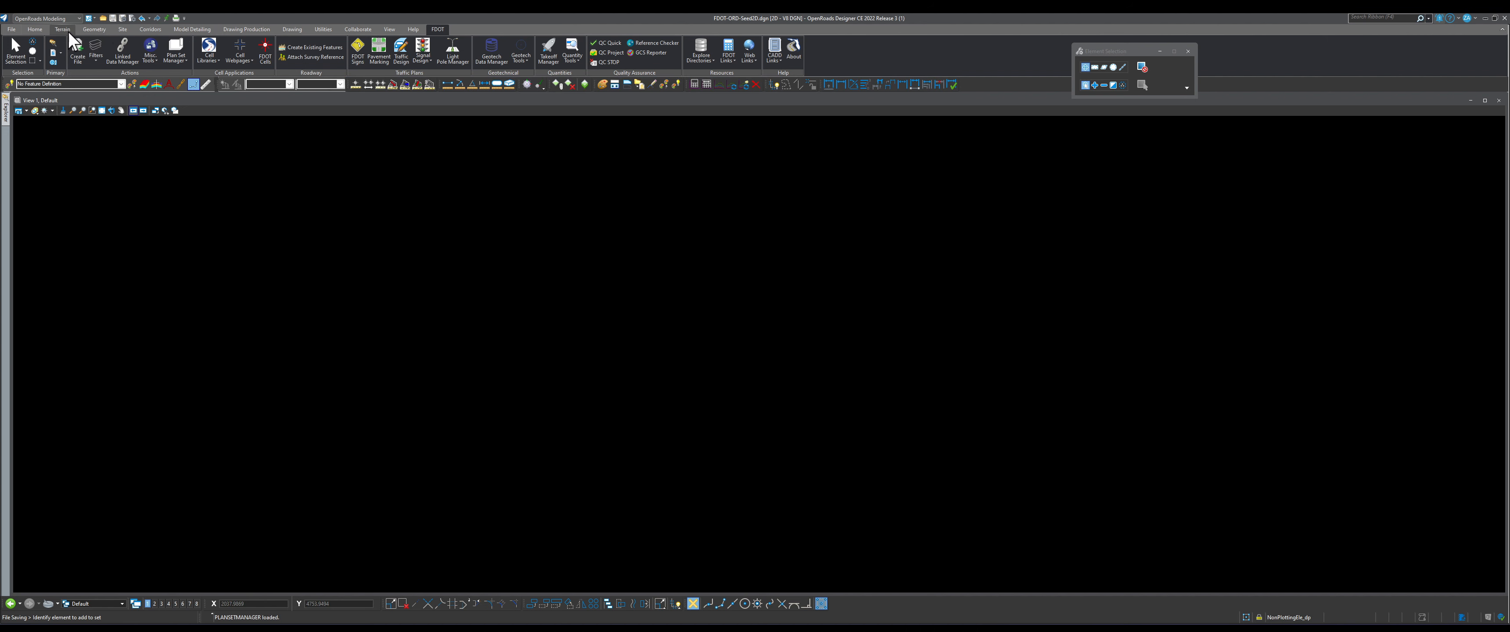
Step: Draw a long horizontal SmartLine with one straight segment across most of the lower part of the view
{"action": "left_click", "coordinate": [284, 32]}
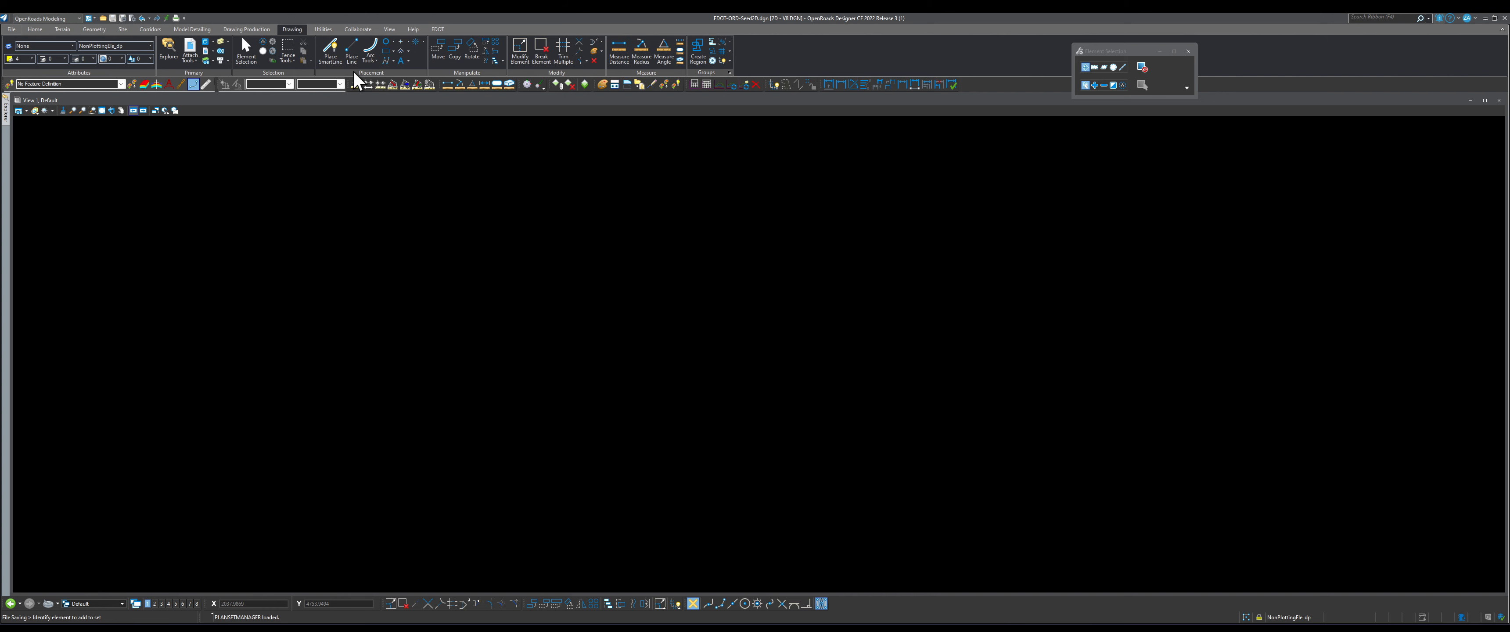
{"action": "left_click", "coordinate": [330, 52]}
{"action": "left_click", "coordinate": [264, 465]}
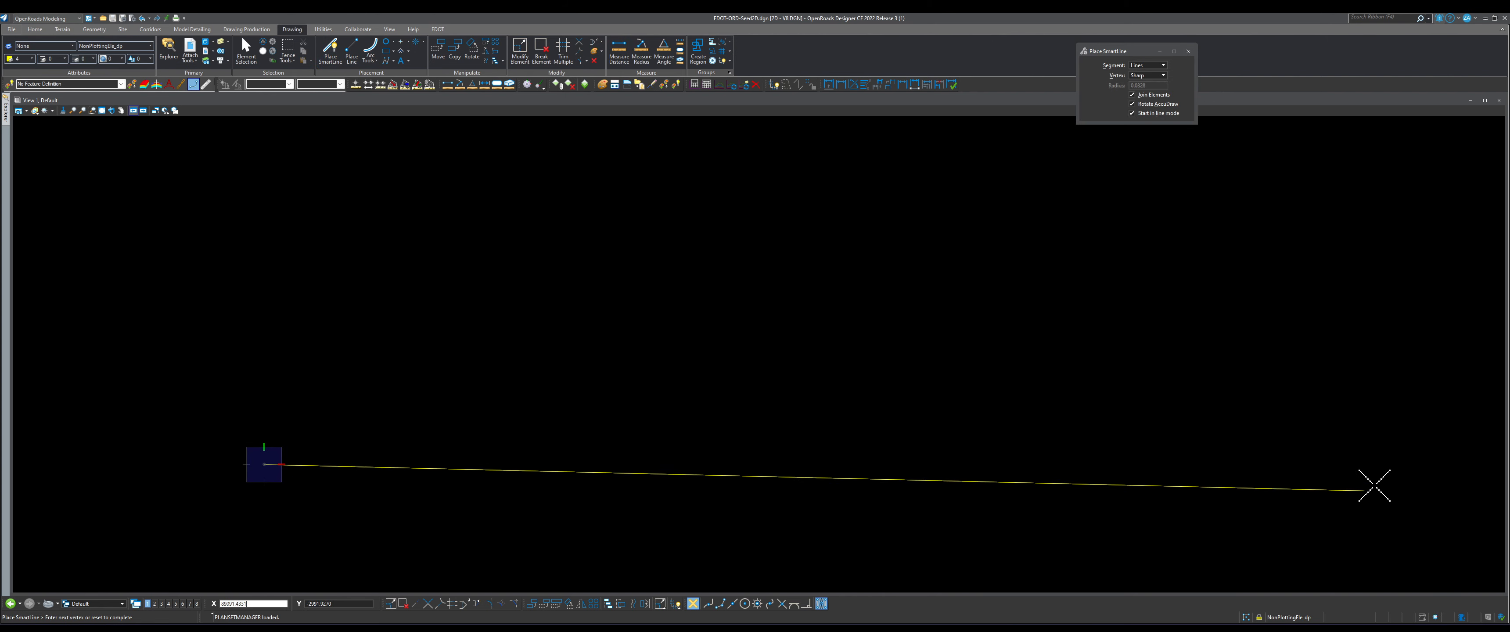
{"action": "left_click", "coordinate": [1425, 464]}
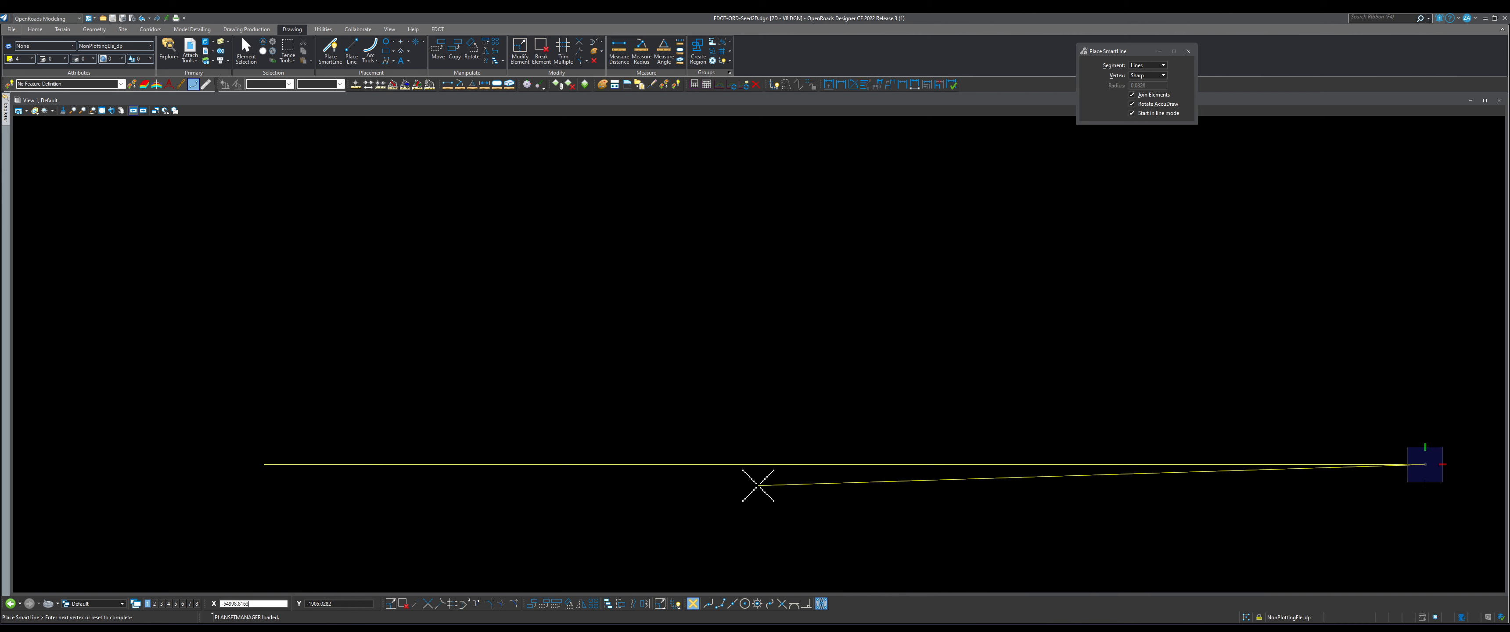
{"action": "right_click", "coordinate": [748, 487]}
Step: Start placing a civil plan named boundary and set its drawing seed to 11x17 Plan Only
{"action": "left_click", "coordinate": [236, 29]}
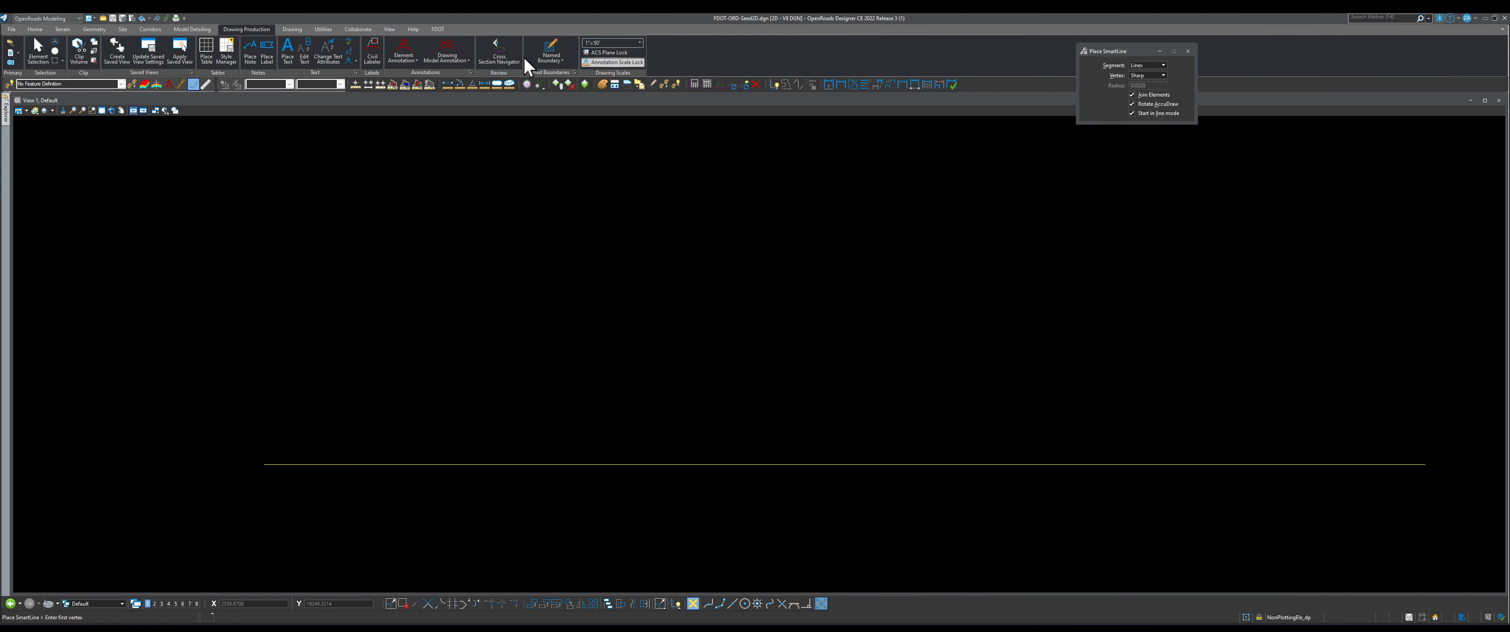
{"action": "left_click", "coordinate": [546, 43]}
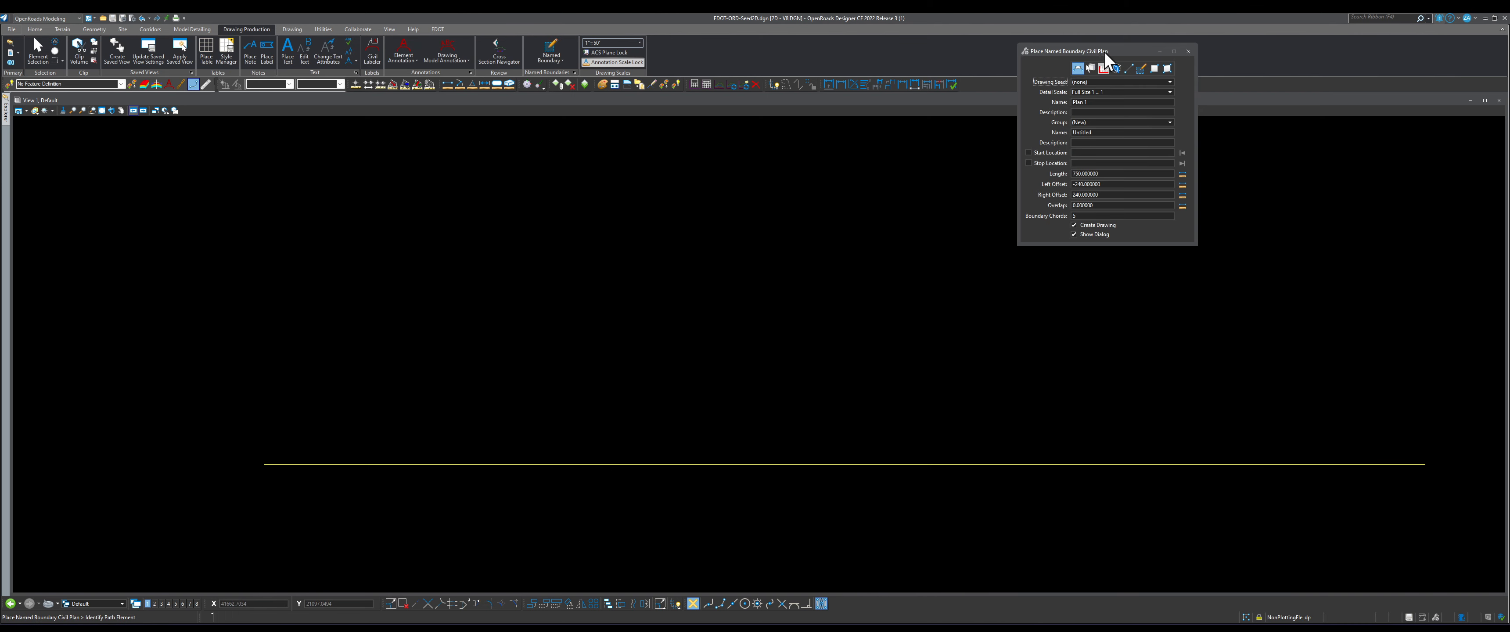
{"action": "left_click_drag", "start_coordinate": [1104, 52], "coordinate": [794, 125]}
{"action": "scroll", "coordinate": [428, 422], "scroll_direction": "down", "scroll_amount": 1}
{"action": "scroll", "coordinate": [428, 433], "scroll_direction": "up", "scroll_amount": 3}
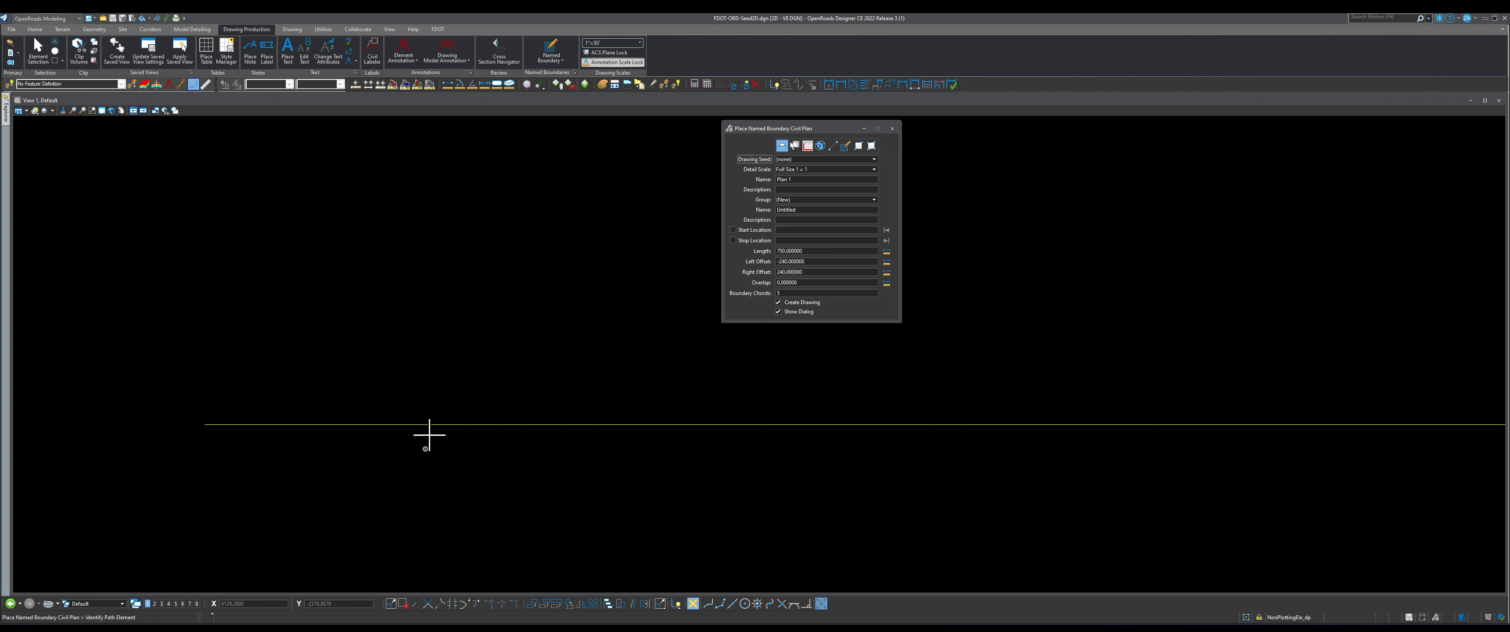
{"action": "left_click", "coordinate": [820, 160]}
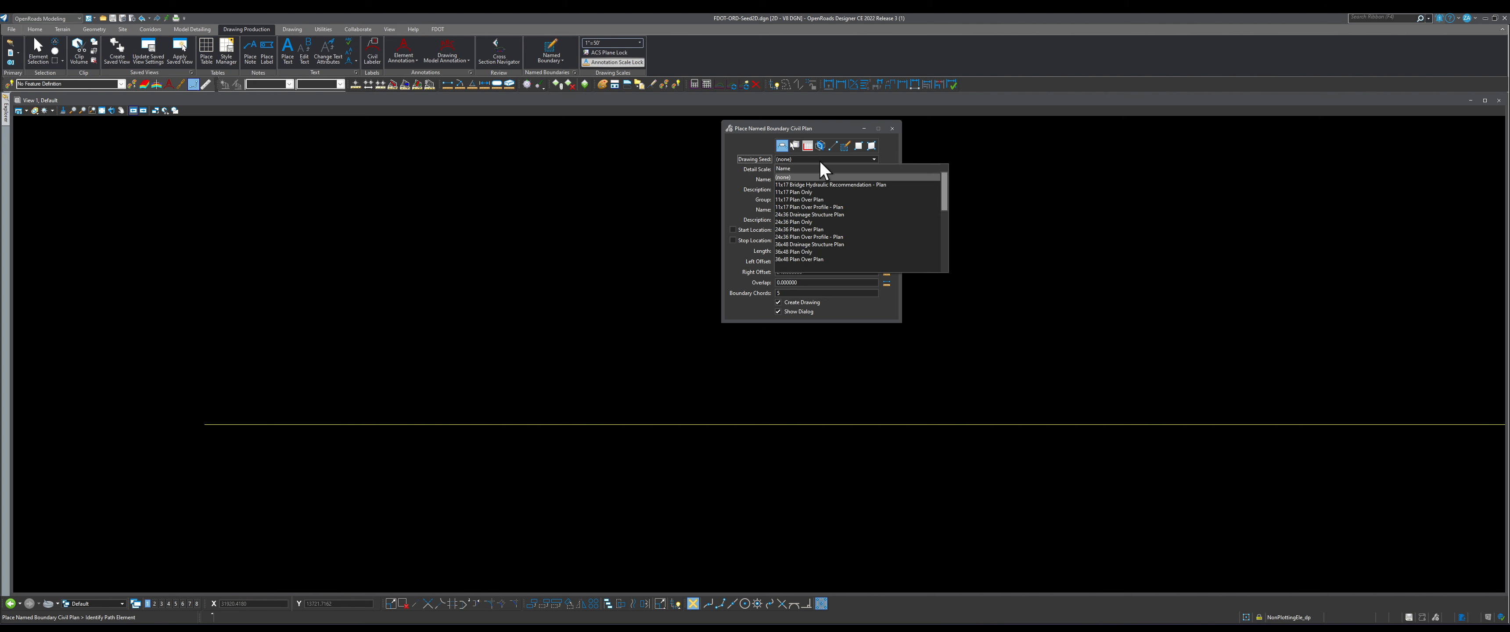
{"action": "left_click", "coordinate": [811, 194]}
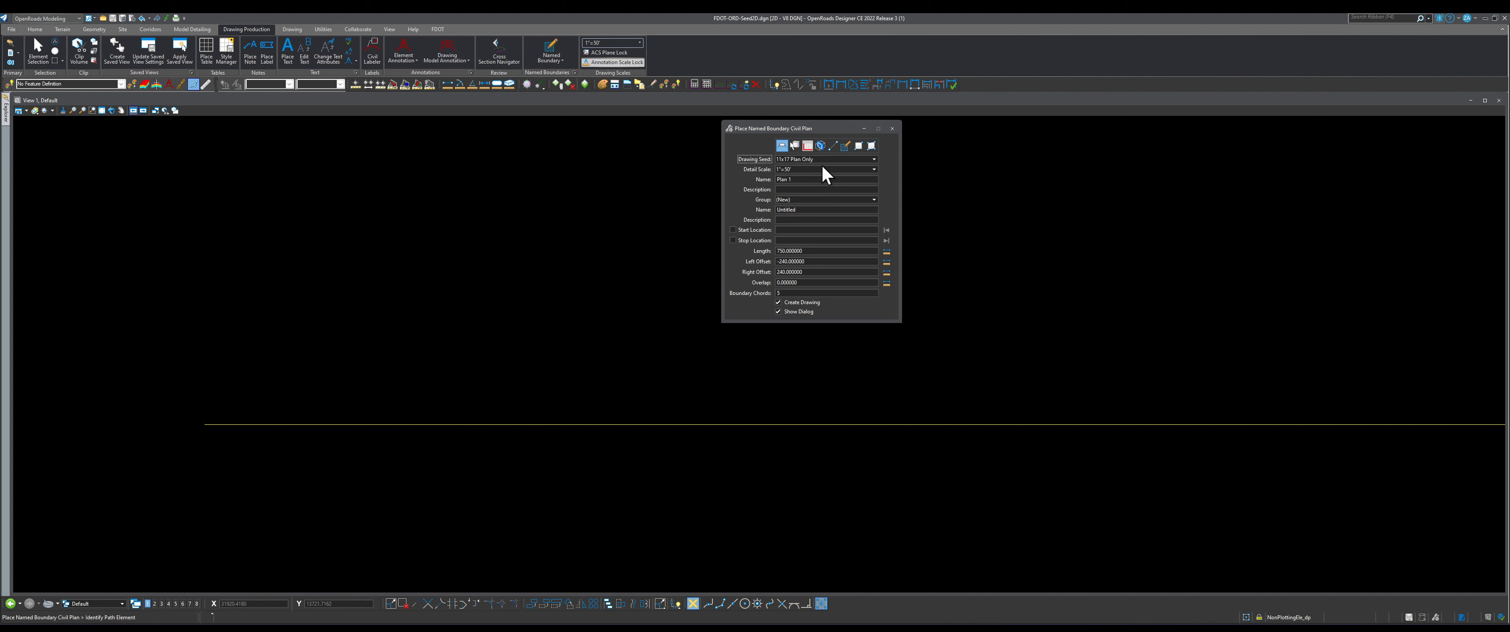
Step: Place plan named boundaries along most of the horizontal line and create their drawings and sheets with Open Model turned off
{"action": "left_click", "coordinate": [284, 425]}
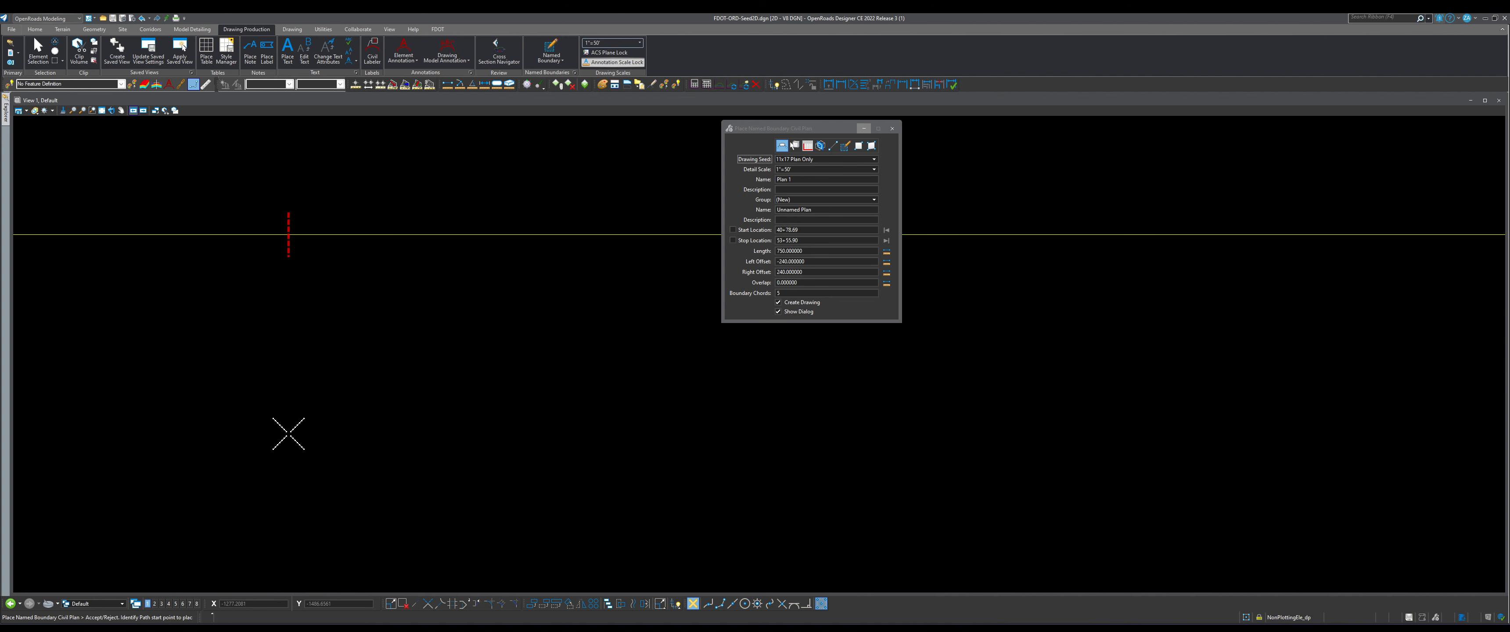
{"action": "left_click", "coordinate": [287, 430]}
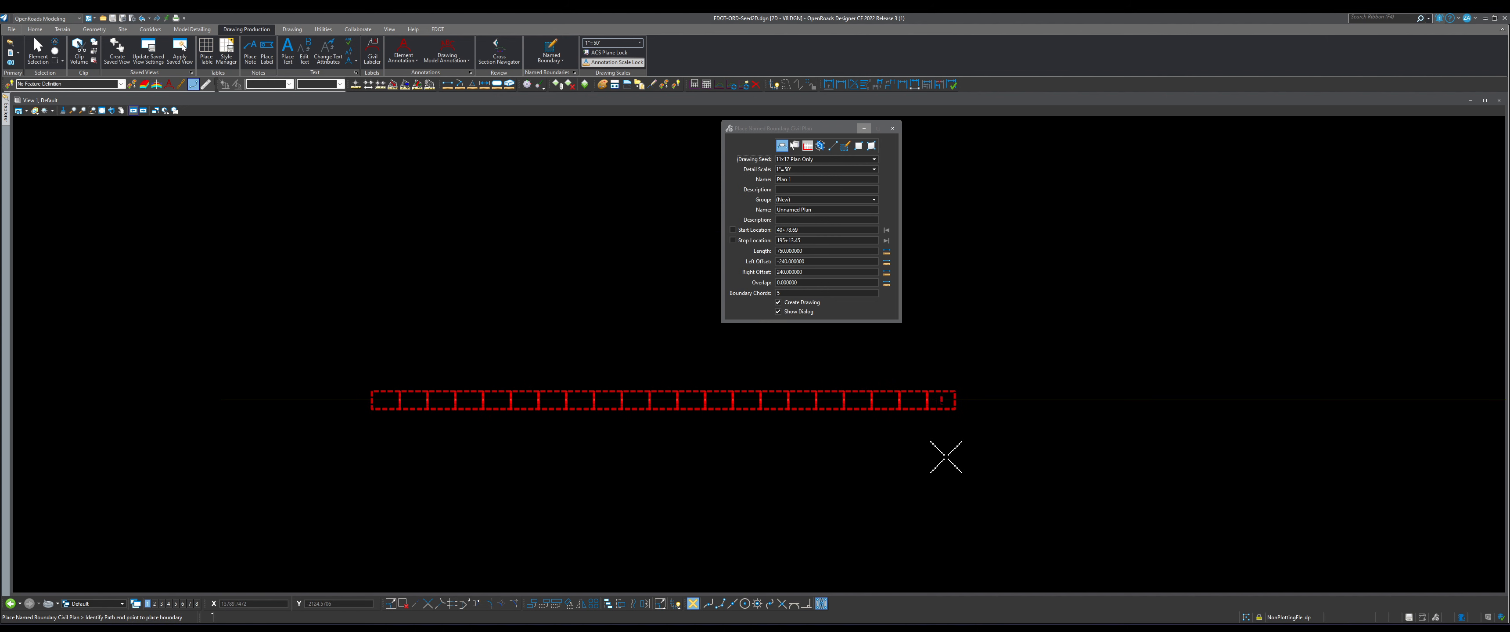
{"action": "left_click", "coordinate": [1213, 451]}
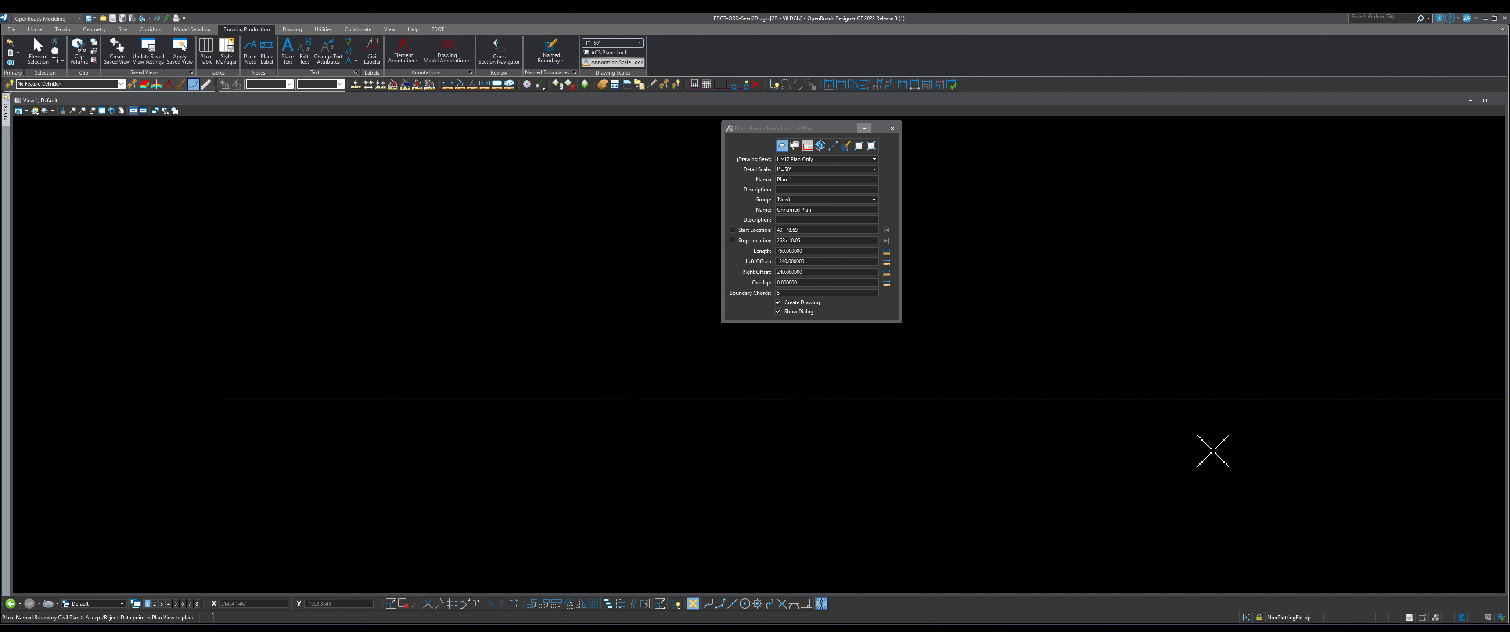
{"action": "left_click", "coordinate": [713, 472]}
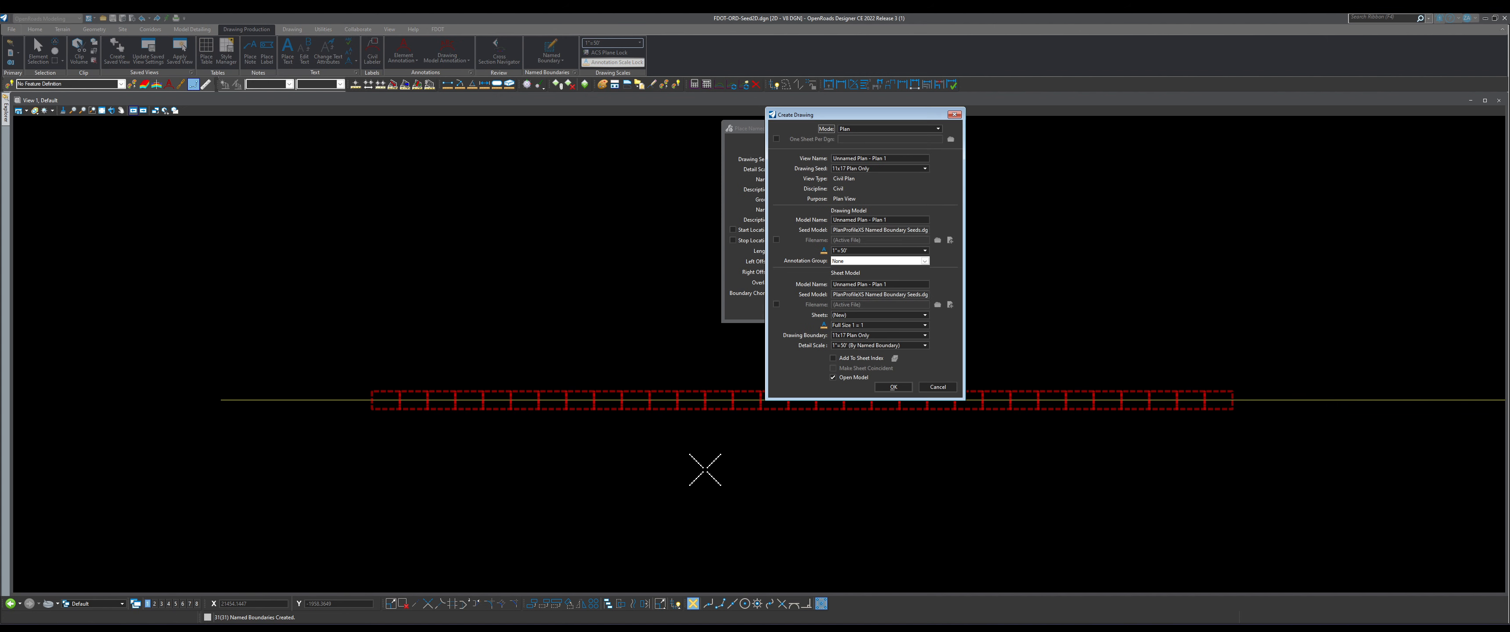
{"action": "left_click", "coordinate": [834, 377]}
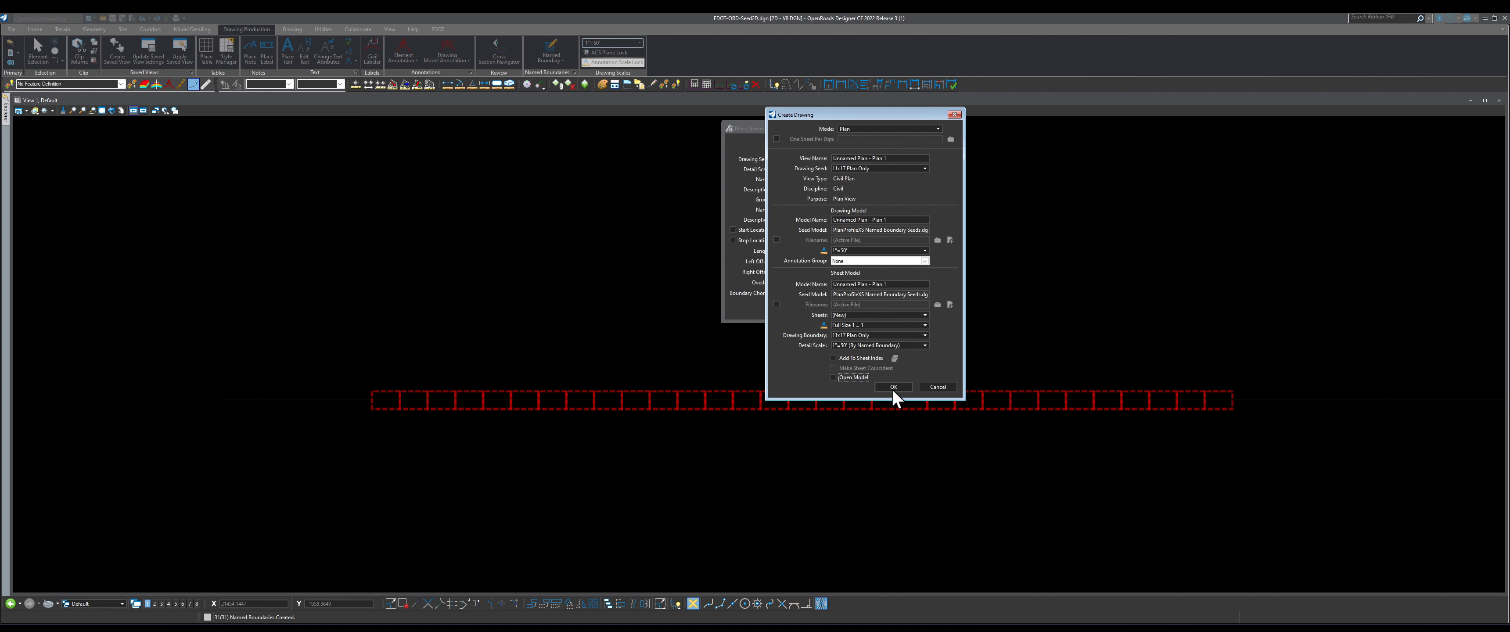
{"action": "left_click", "coordinate": [893, 387]}
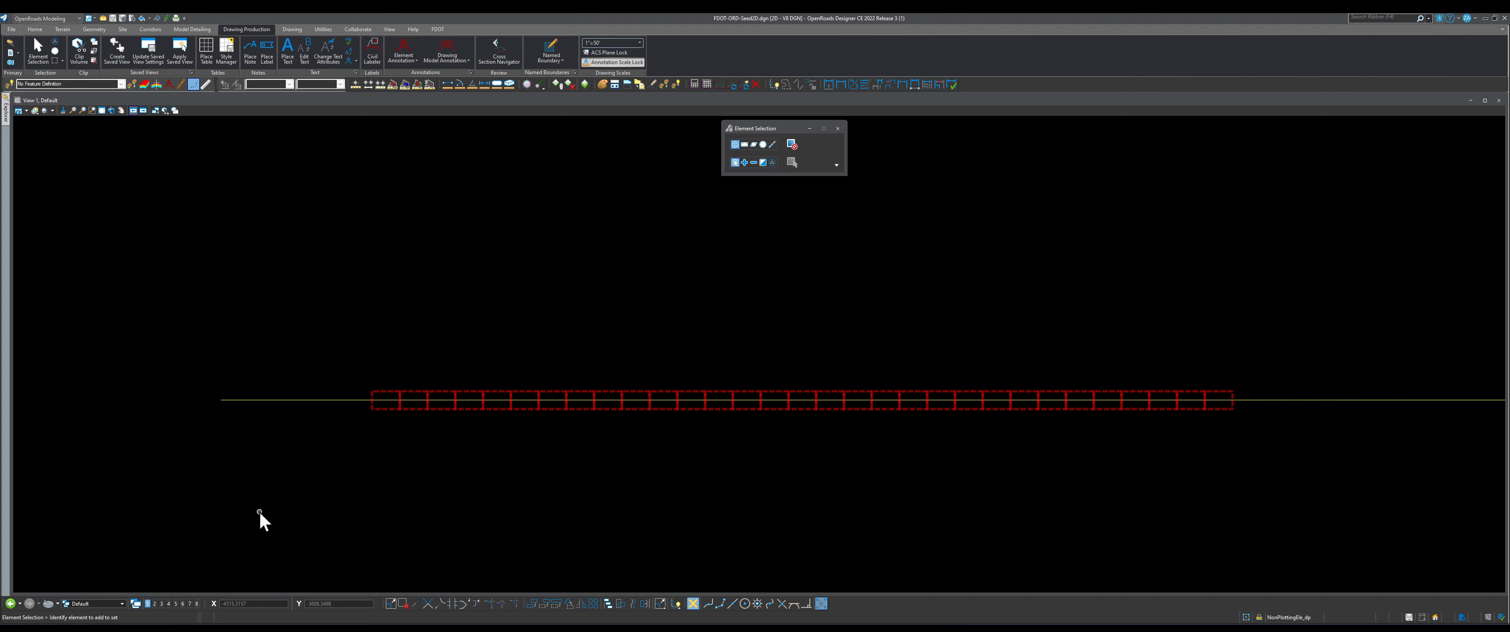
Step: Open the Unnamed Plan - Plan 2 [Sheet] model and examine its title block and the file path below the border
{"action": "scroll", "coordinate": [371, 406], "scroll_direction": "up", "scroll_amount": 8}
{"action": "left_click", "coordinate": [100, 604]}
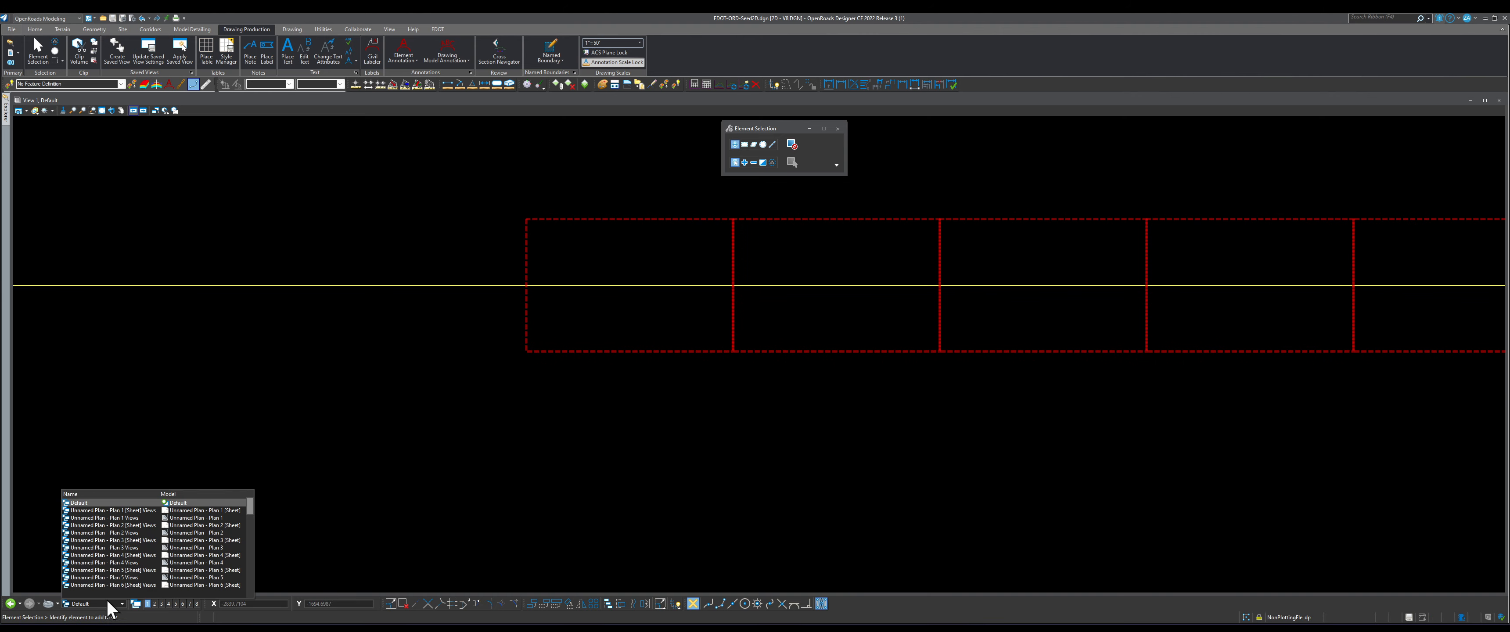
{"action": "scroll", "coordinate": [217, 531], "scroll_direction": "down", "scroll_amount": 1}
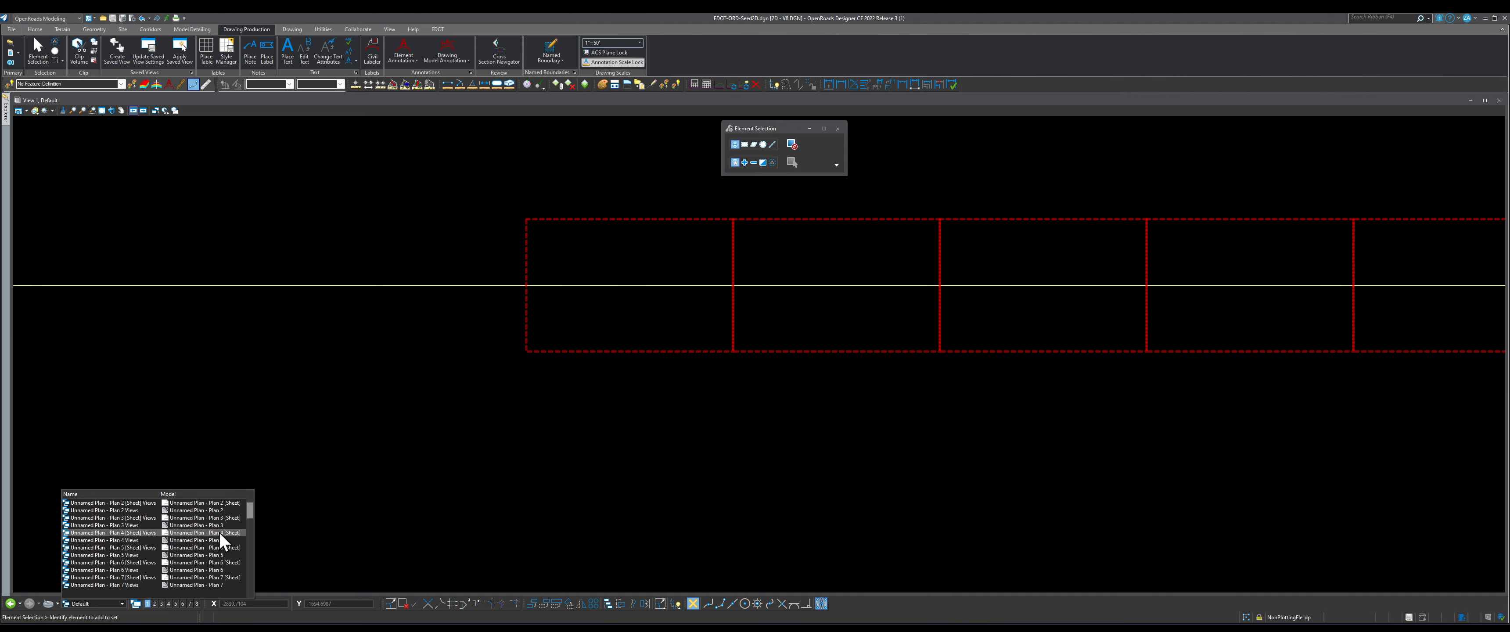
{"action": "left_click", "coordinate": [232, 502]}
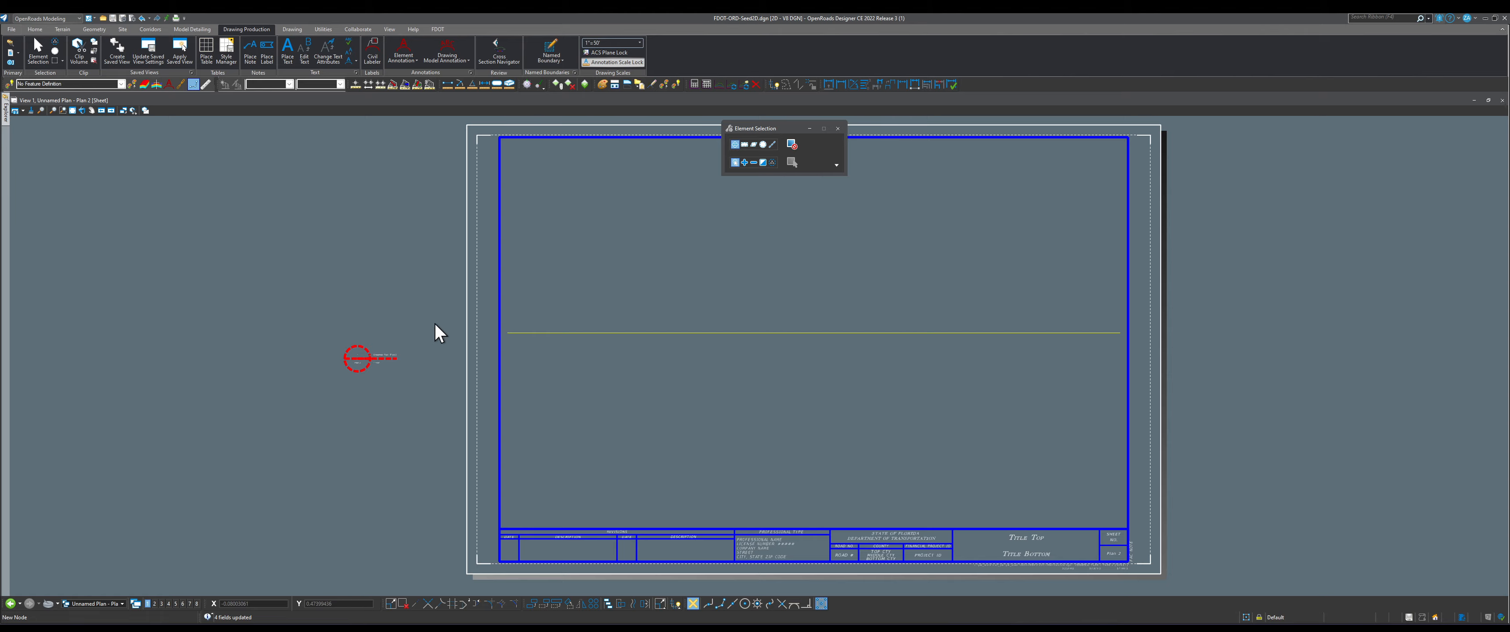
{"action": "scroll", "coordinate": [435, 323], "scroll_direction": "down", "scroll_amount": 2}
{"action": "scroll", "coordinate": [799, 463], "scroll_direction": "up", "scroll_amount": 6}
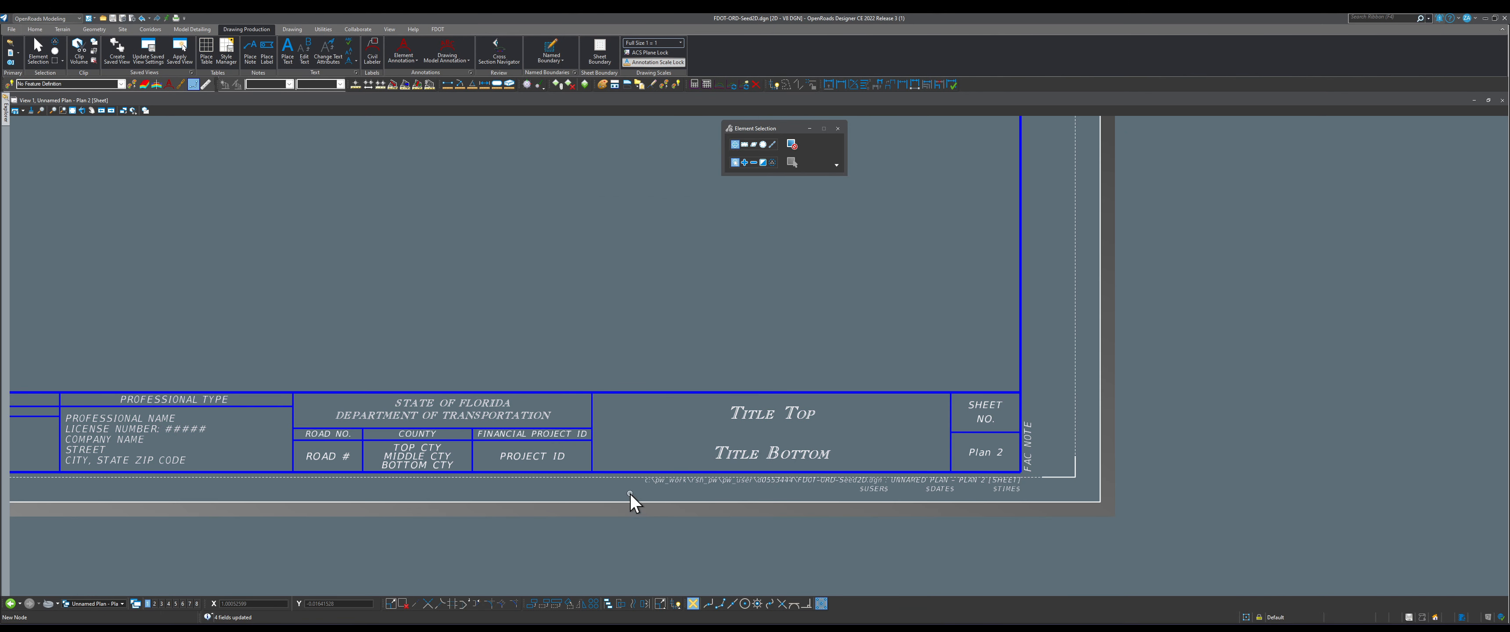
{"action": "scroll", "coordinate": [638, 421], "scroll_direction": "down", "scroll_amount": 3}
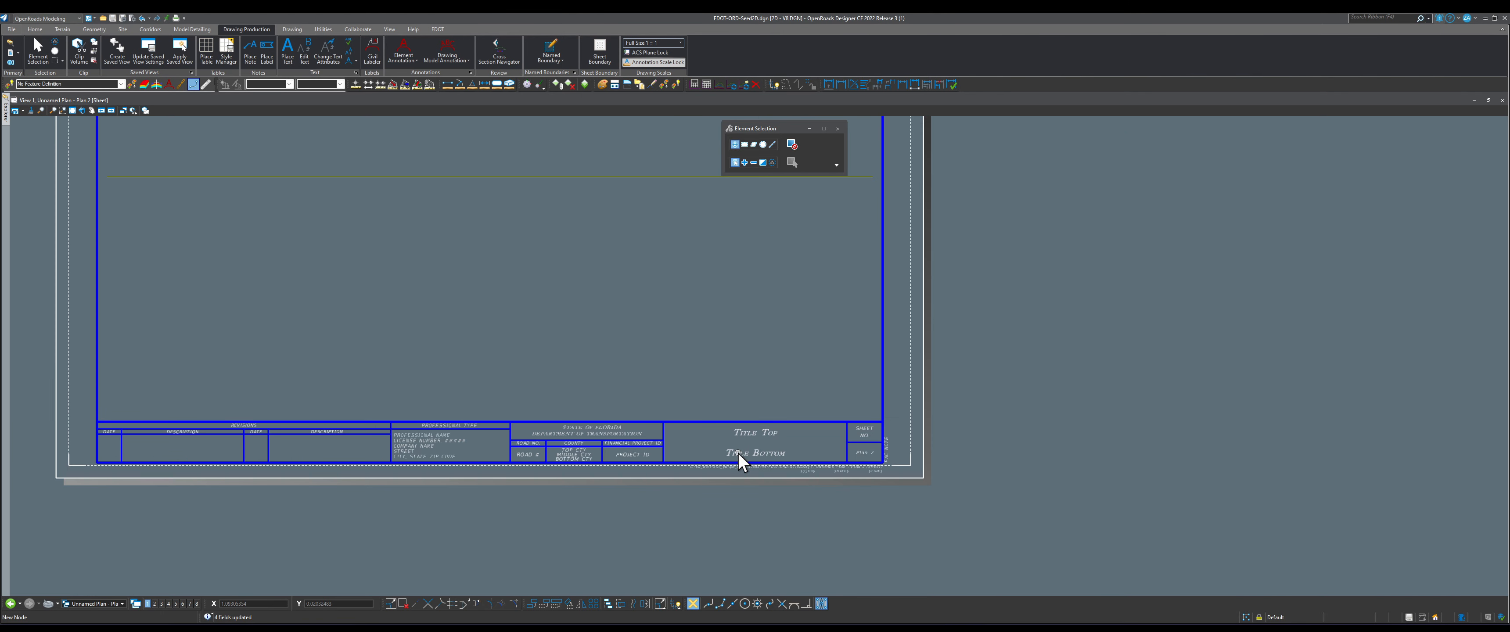
Step: Select the sheet border cell, review its title, professional and project fields in the properties, and deselect it
{"action": "left_click", "coordinate": [761, 421]}
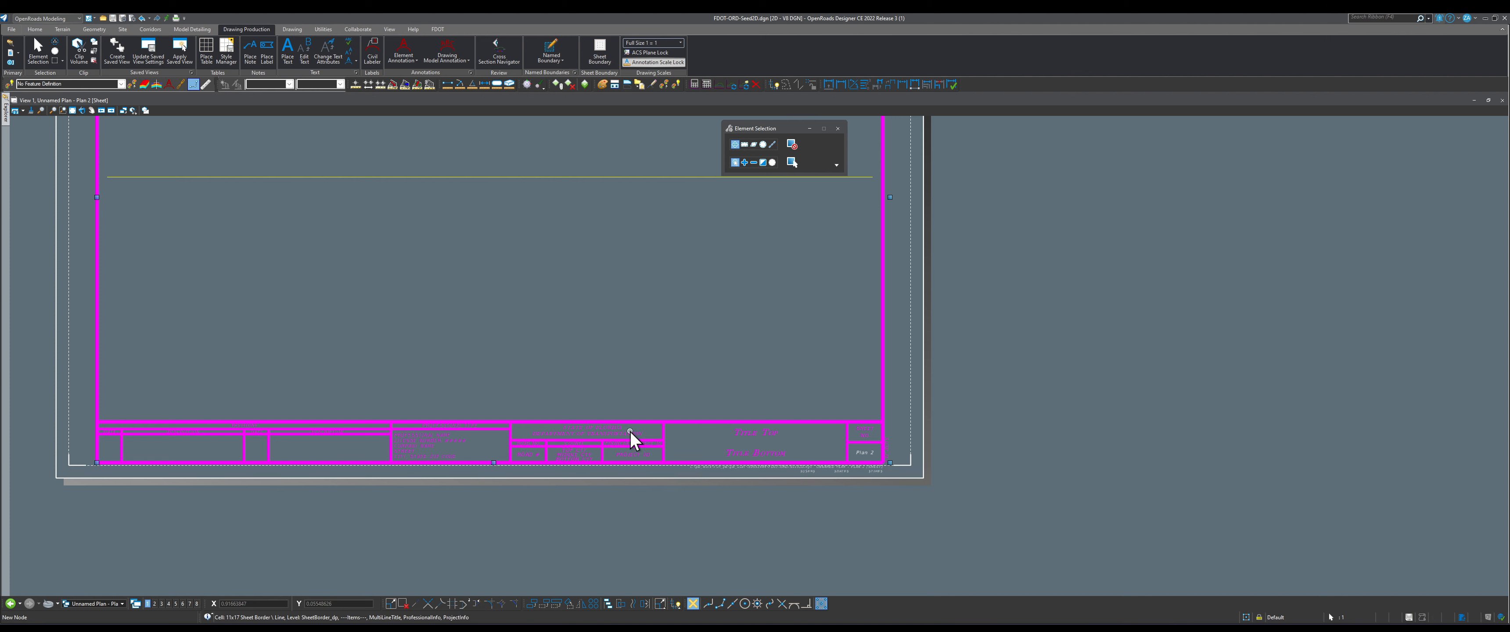
{"action": "left_click", "coordinate": [35, 31]}
{"action": "left_click", "coordinate": [220, 51]}
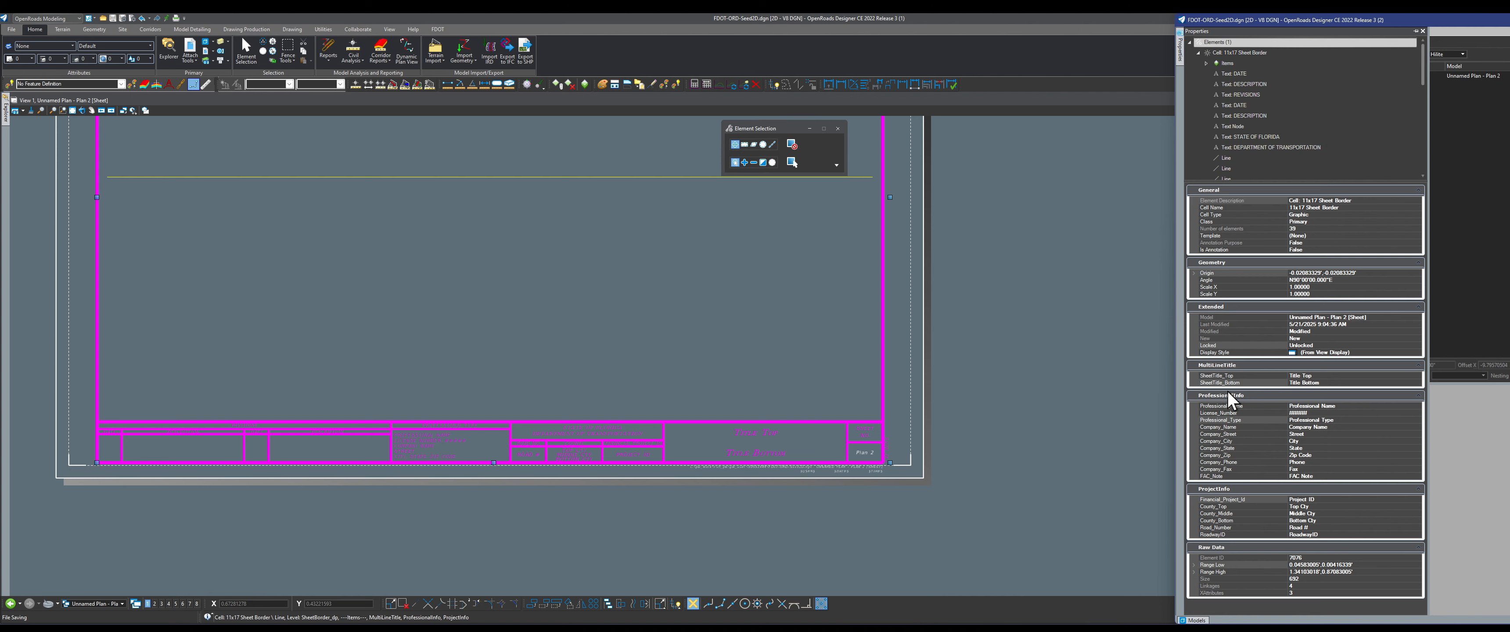
{"action": "left_click", "coordinate": [804, 415]}
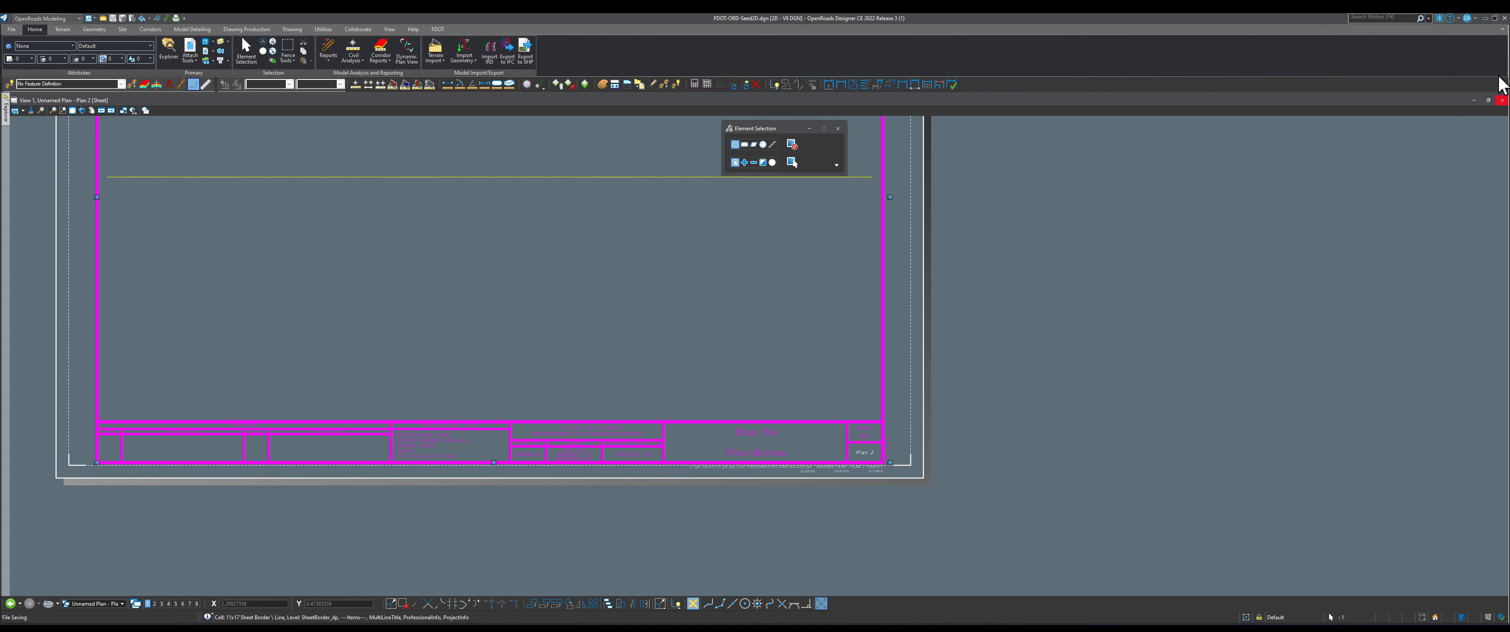
{"action": "left_click", "coordinate": [219, 52]}
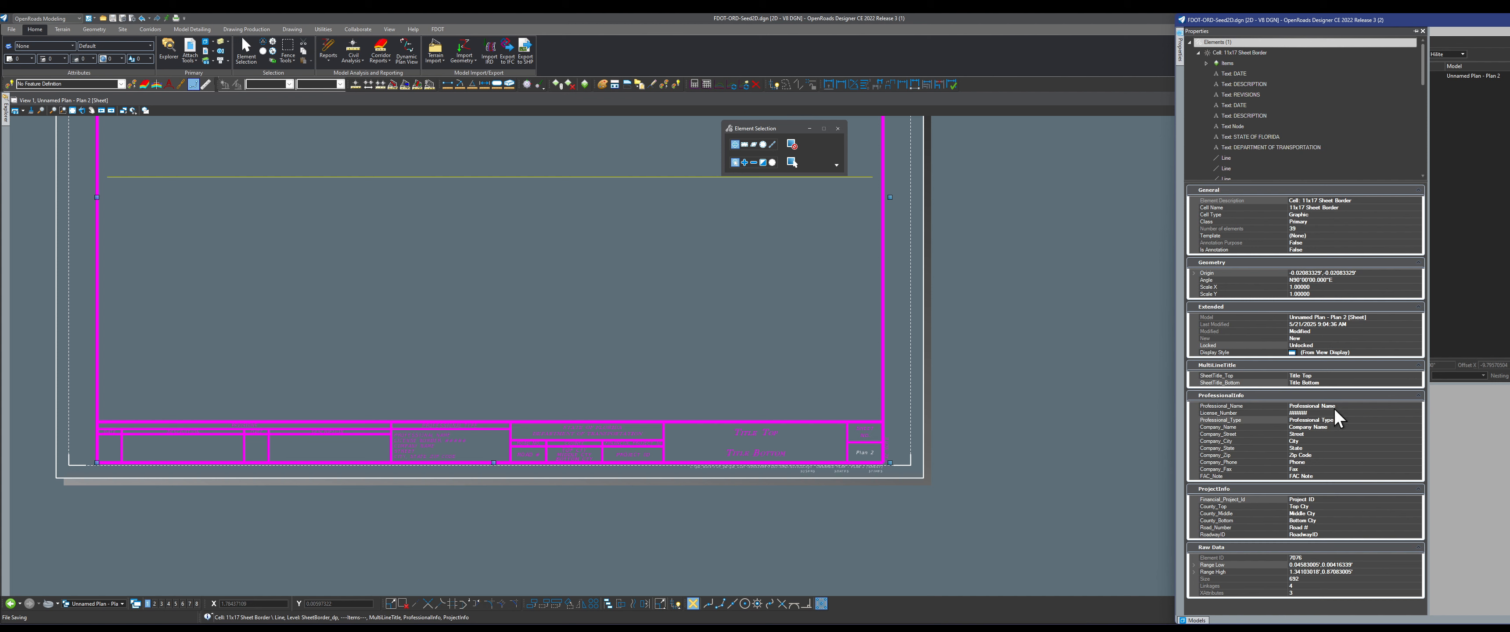
{"action": "left_click", "coordinate": [1352, 409]}
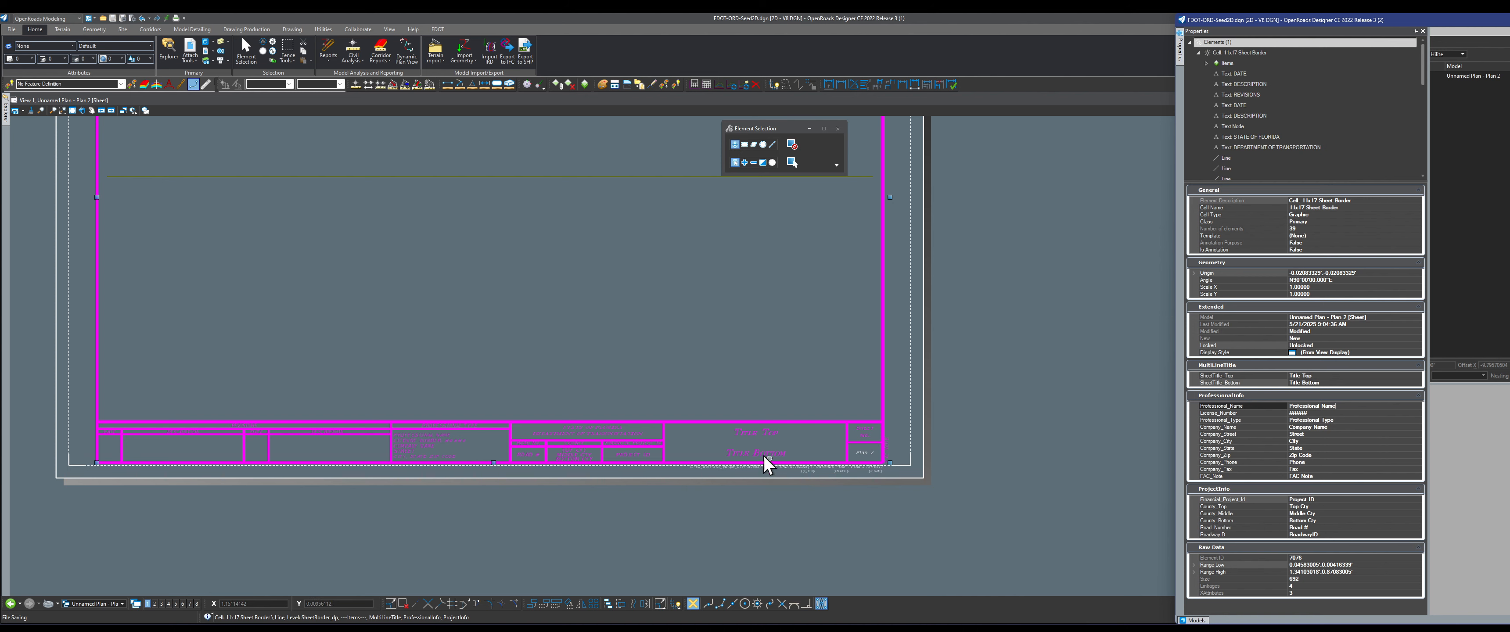
{"action": "left_click", "coordinate": [860, 461]}
{"action": "scroll", "coordinate": [499, 446], "scroll_direction": "up", "scroll_amount": 2}
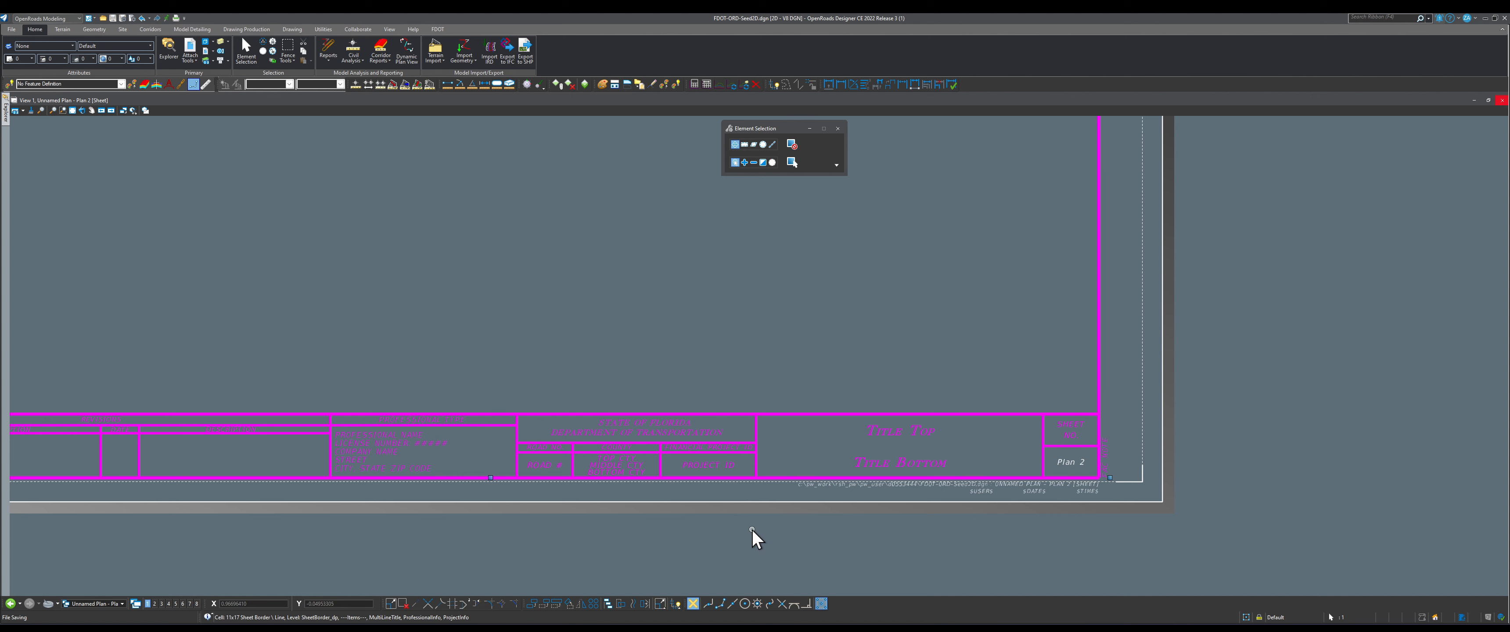
{"action": "left_click", "coordinate": [463, 289]}
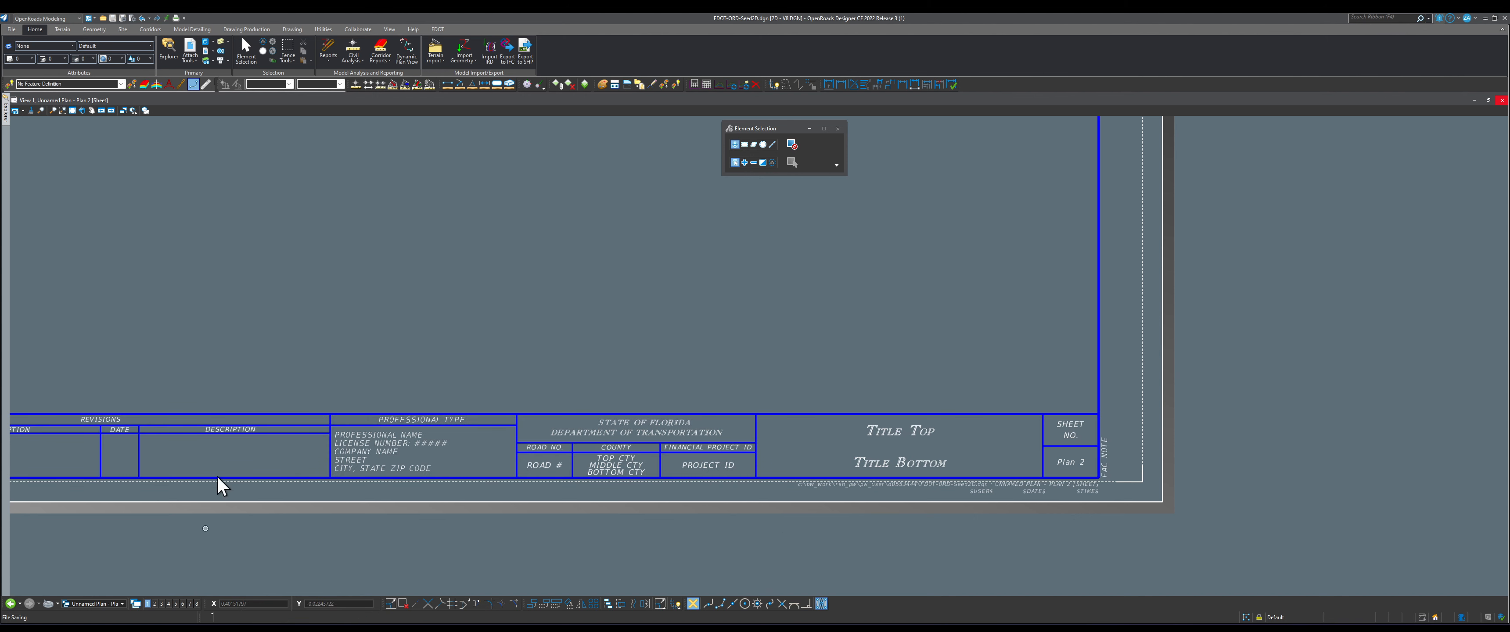
Step: Open Plan Set Manager and browse for the project/discipline folder through pw_work, rsh_pw and pw_user to its numbered subfolder
{"action": "left_click", "coordinate": [439, 28]}
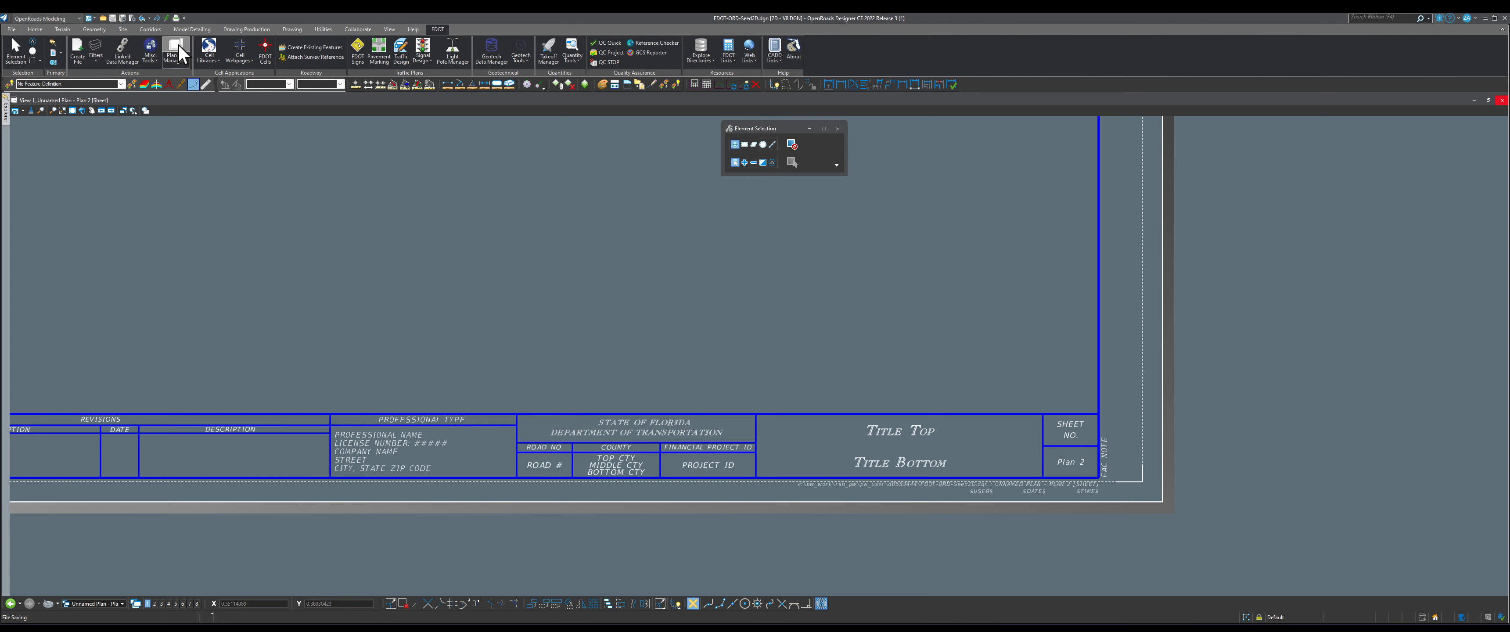
{"action": "left_click", "coordinate": [178, 45]}
{"action": "left_click_drag", "start_coordinate": [269, 40], "coordinate": [766, 203]}
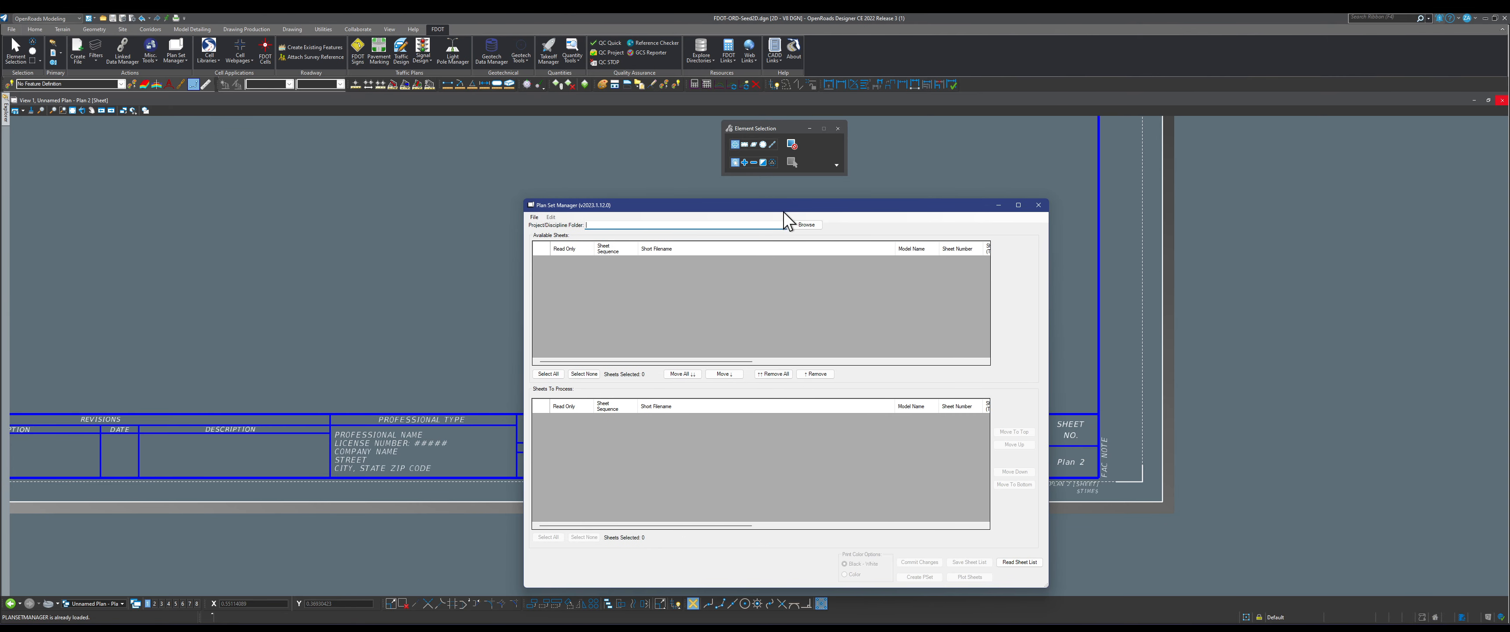
{"action": "left_click", "coordinate": [806, 225]}
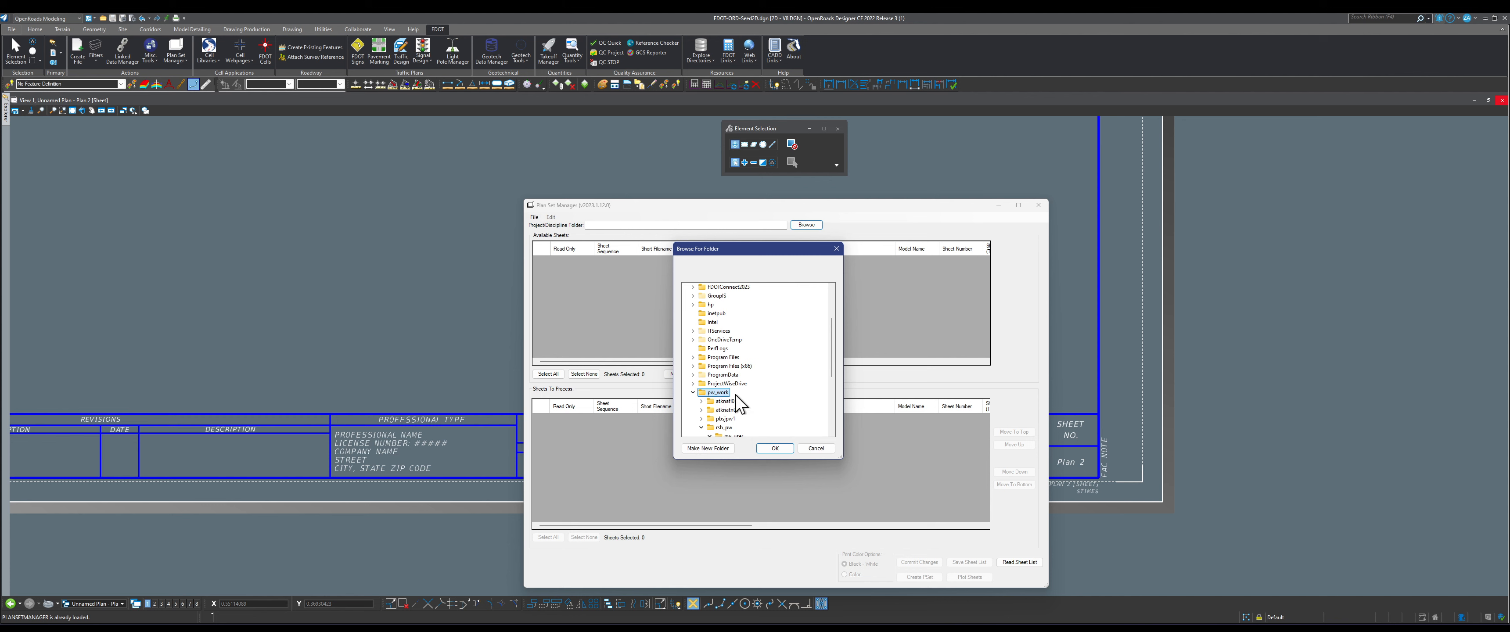
{"action": "left_click", "coordinate": [715, 394]}
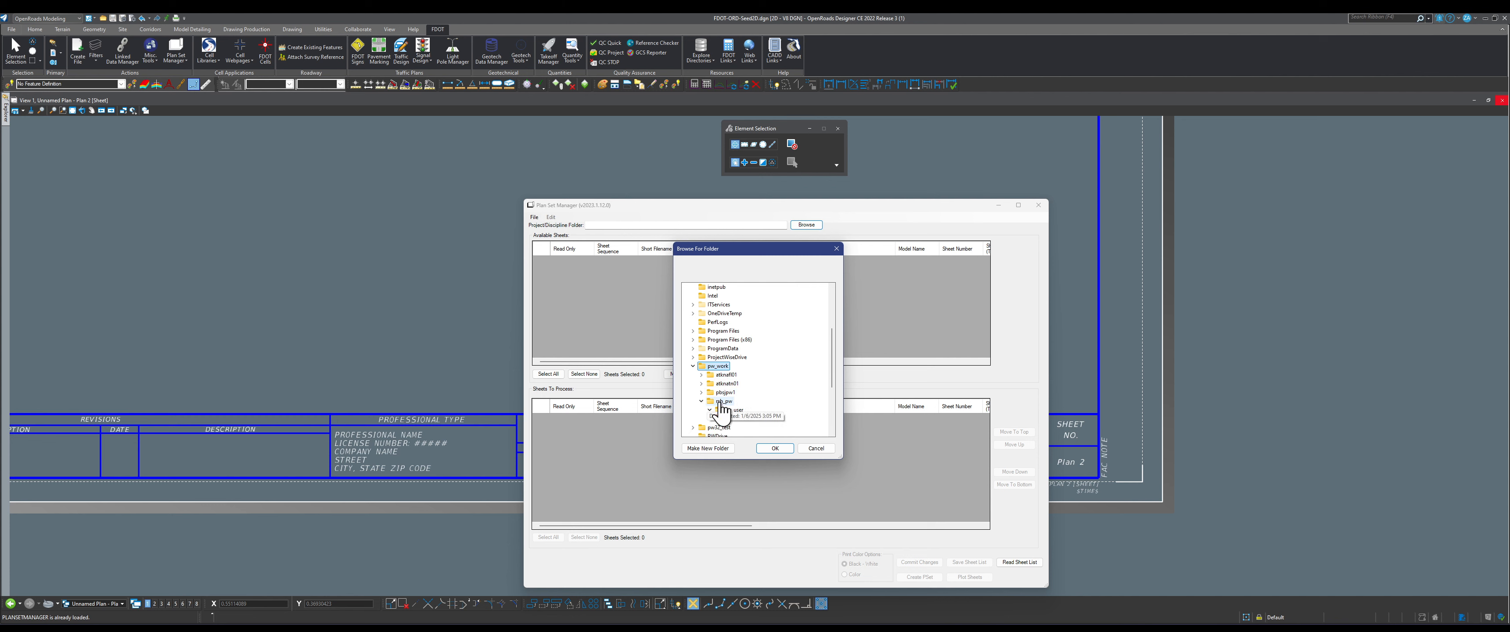
{"action": "left_click", "coordinate": [722, 402]}
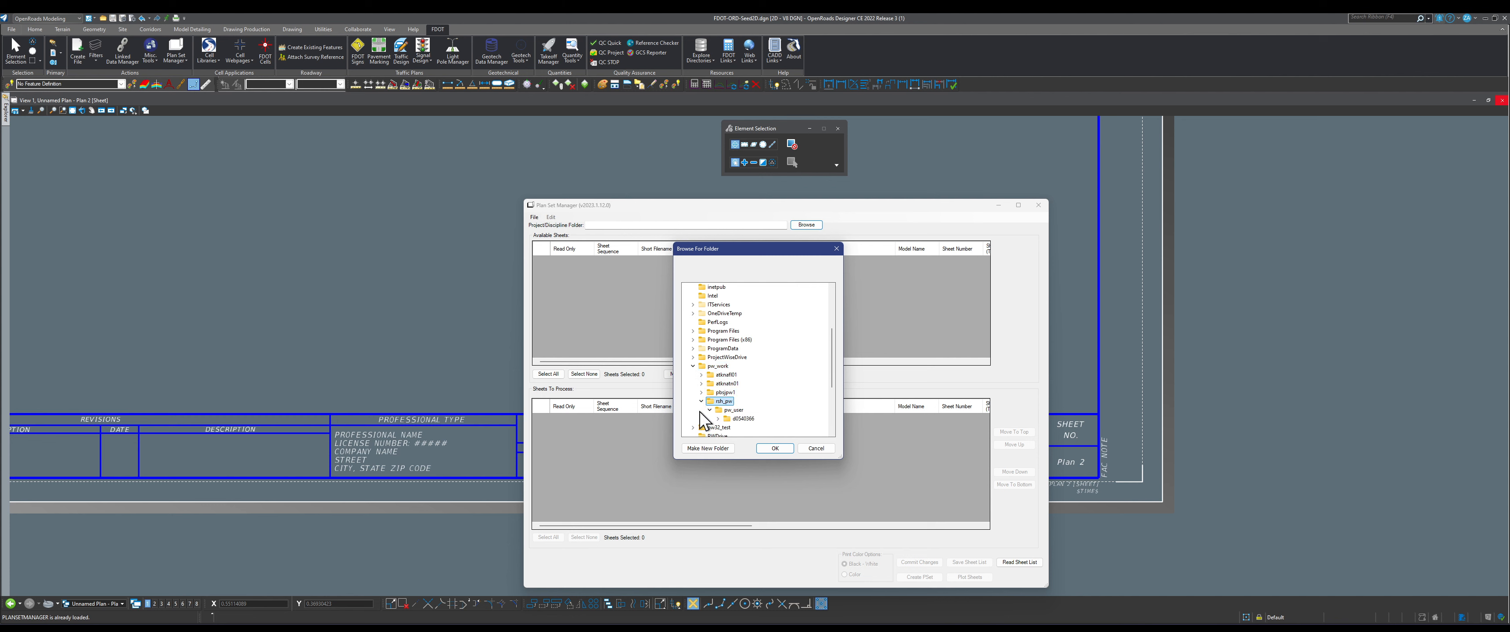
{"action": "left_click", "coordinate": [732, 419]}
{"action": "scroll", "coordinate": [734, 425], "scroll_direction": "down", "scroll_amount": 1}
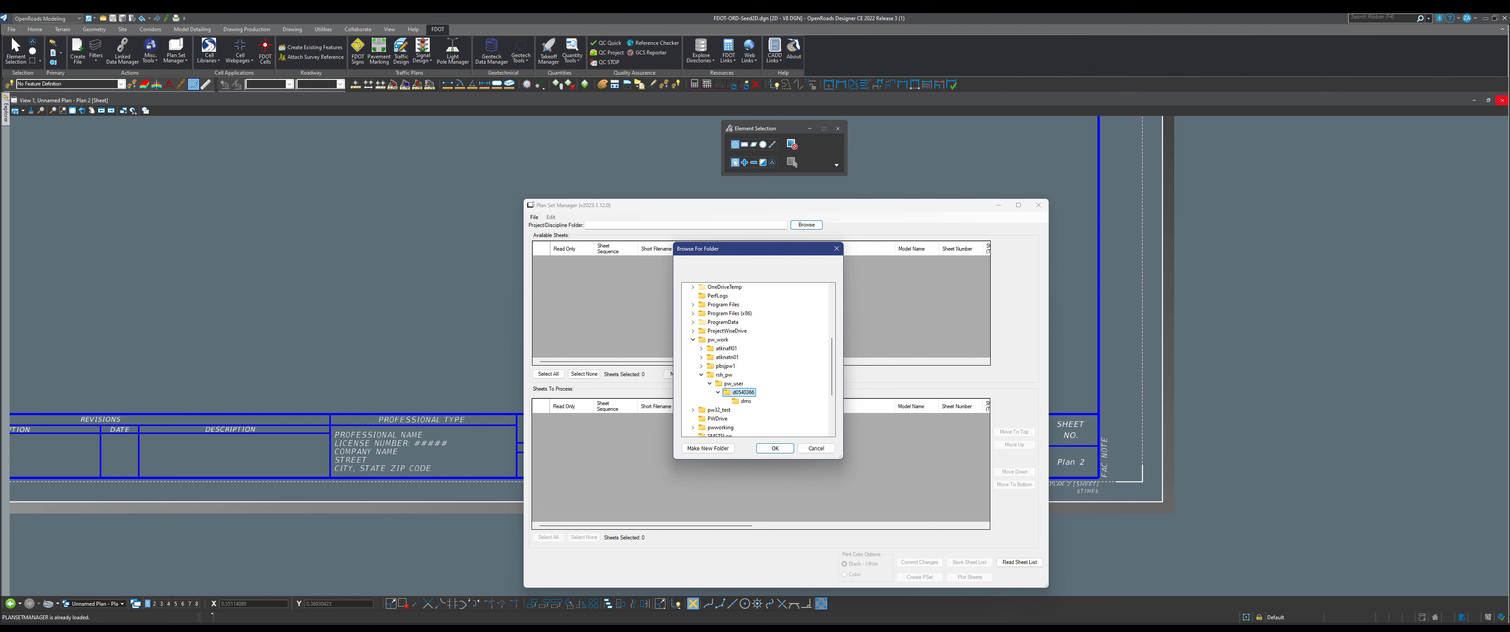
Step: Switch to the file explorer and open the pw_work, rsh_pw and pw_user folders, placing the window beside the folder browser
{"action": "mouse_move", "coordinate": [589, 628]}
{"action": "left_click", "coordinate": [591, 607]}
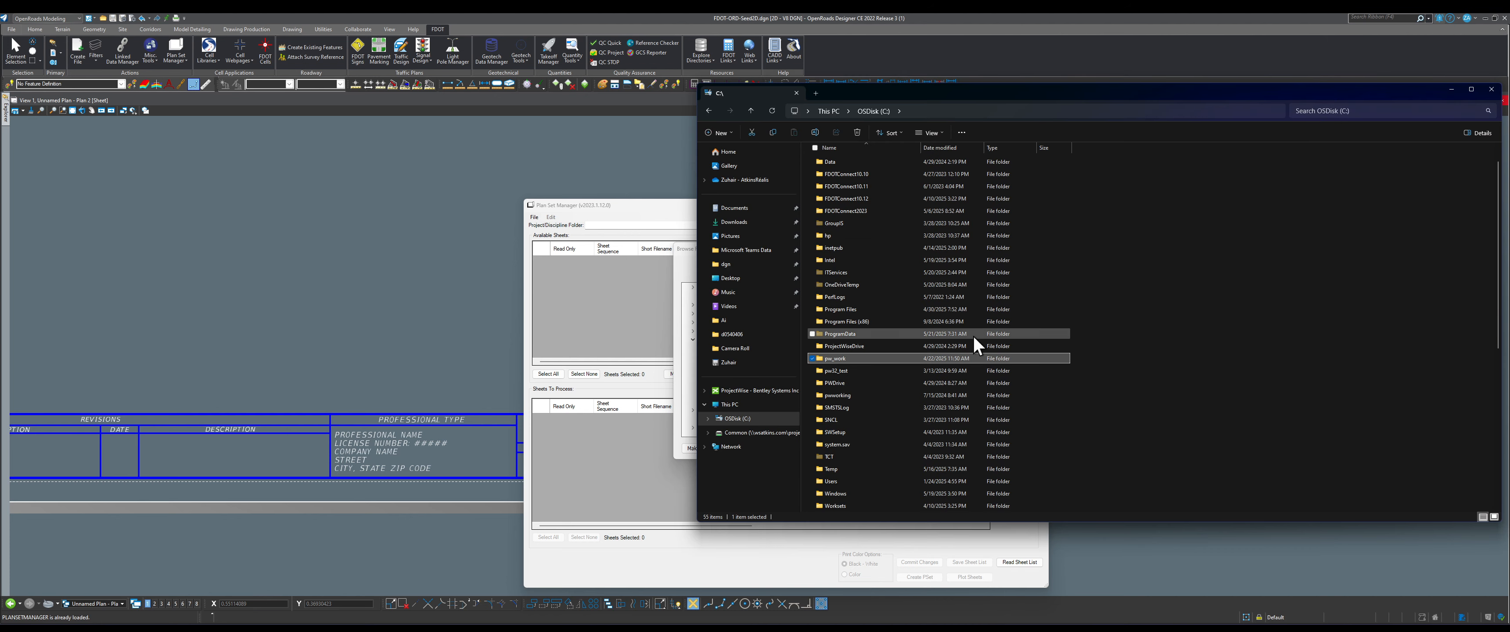
{"action": "double_click", "coordinate": [865, 358]}
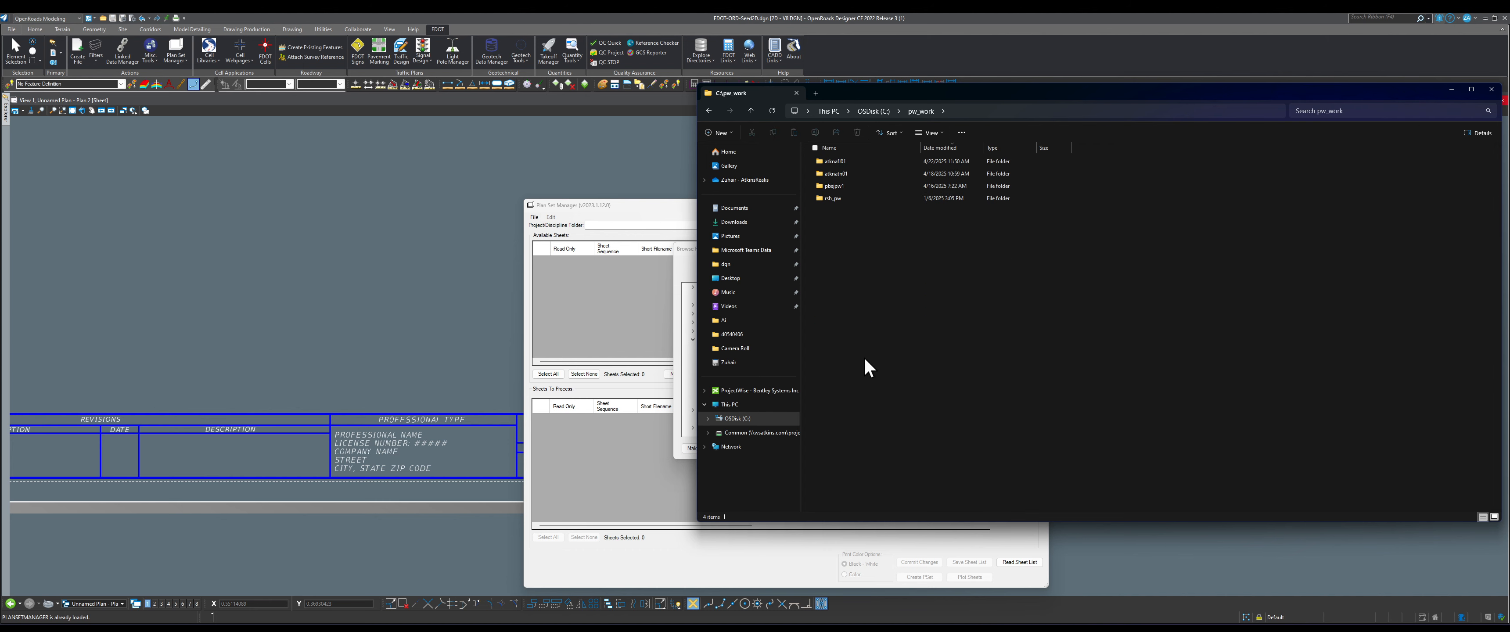
{"action": "double_click", "coordinate": [861, 198]}
{"action": "left_click_drag", "start_coordinate": [930, 96], "coordinate": [1142, 109]}
{"action": "double_click", "coordinate": [1084, 233]}
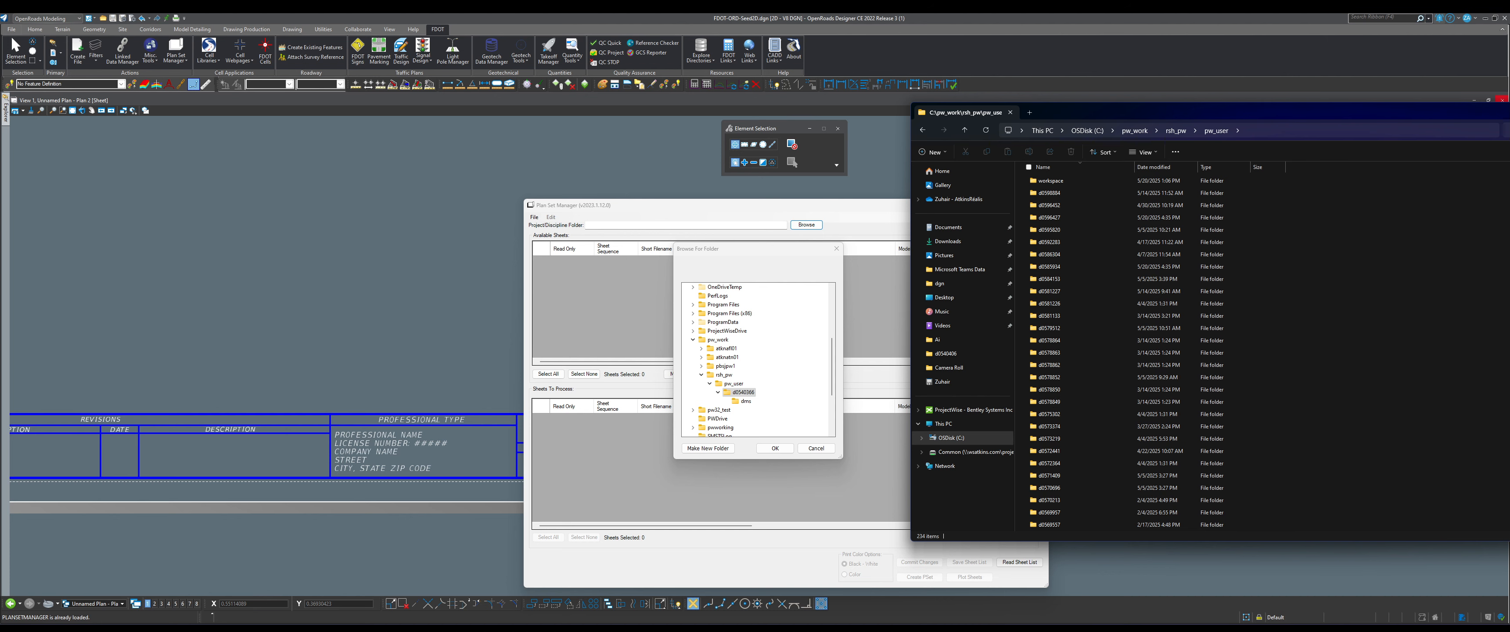
Step: Switch to ProjectWise Explorer, select FDOT-ORD-Seed2D.dgn and check its folder ID in the document properties
{"action": "left_click", "coordinate": [934, 629]}
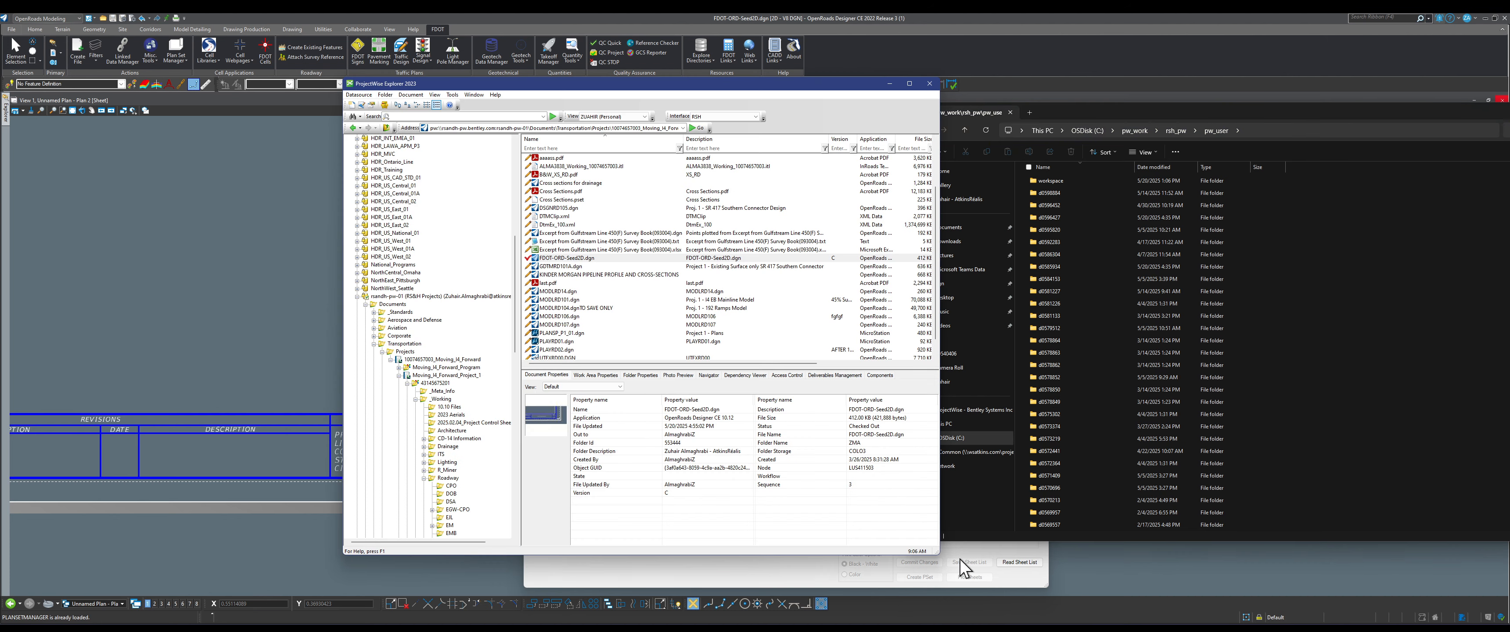
{"action": "left_click", "coordinate": [610, 259]}
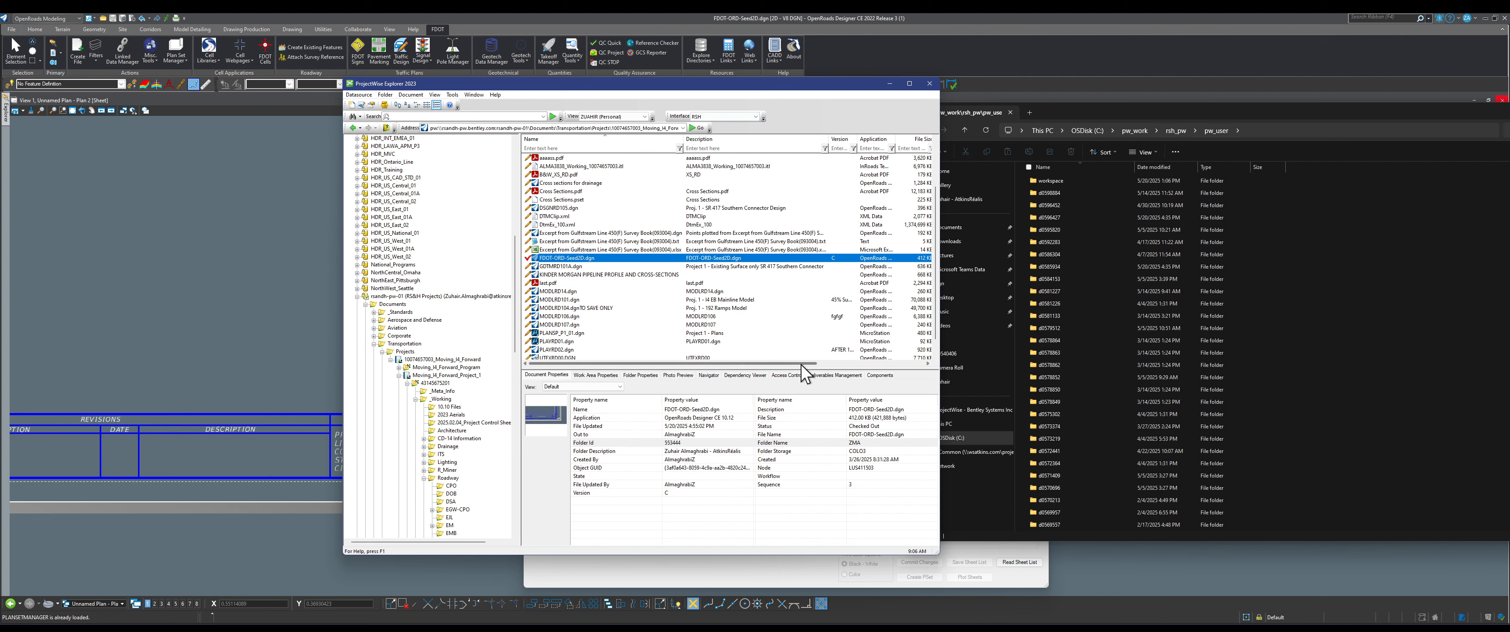
{"action": "mouse_move", "coordinate": [800, 364]}
{"action": "left_mouse_down"}
{"action": "mouse_move", "coordinate": [925, 363]}
{"action": "mouse_move", "coordinate": [815, 363]}
{"action": "left_mouse_up"}
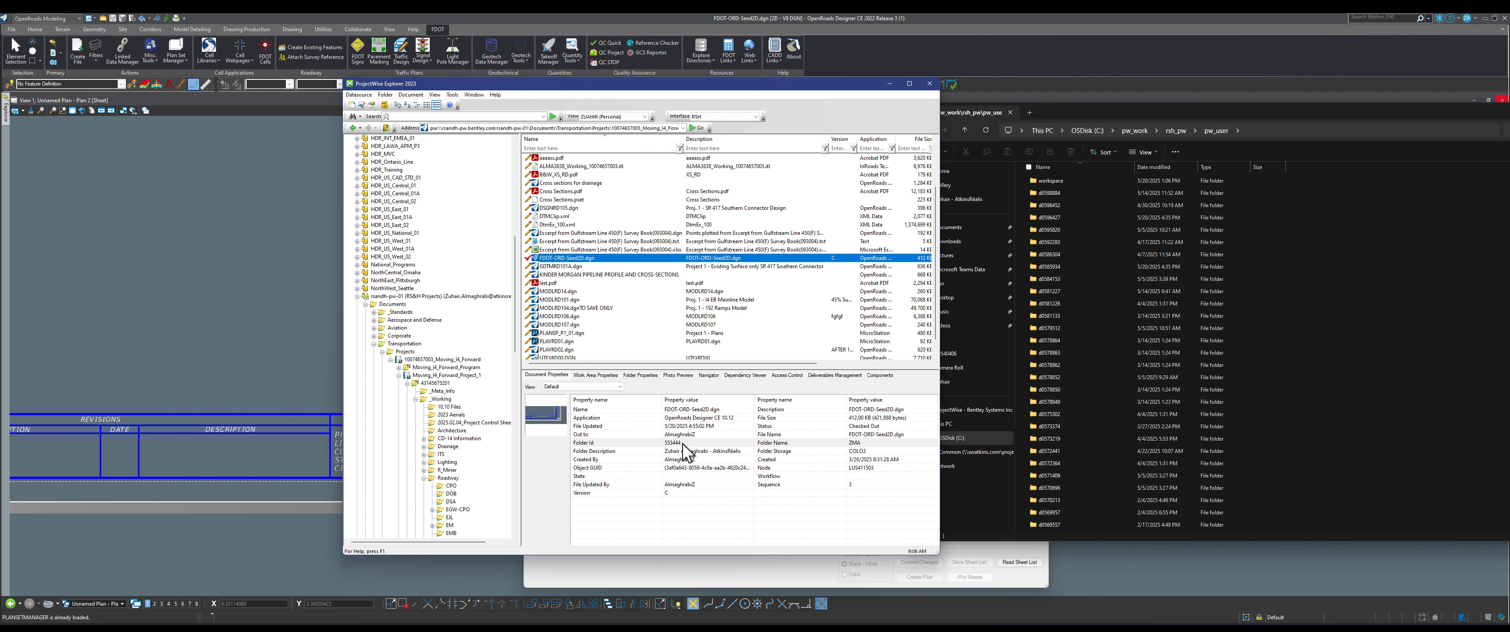
Step: Look through the numbered subfolders of pw_user in the file explorer and sort them by name in ascending order
{"action": "scroll", "coordinate": [1065, 411], "scroll_direction": "down", "scroll_amount": 1}
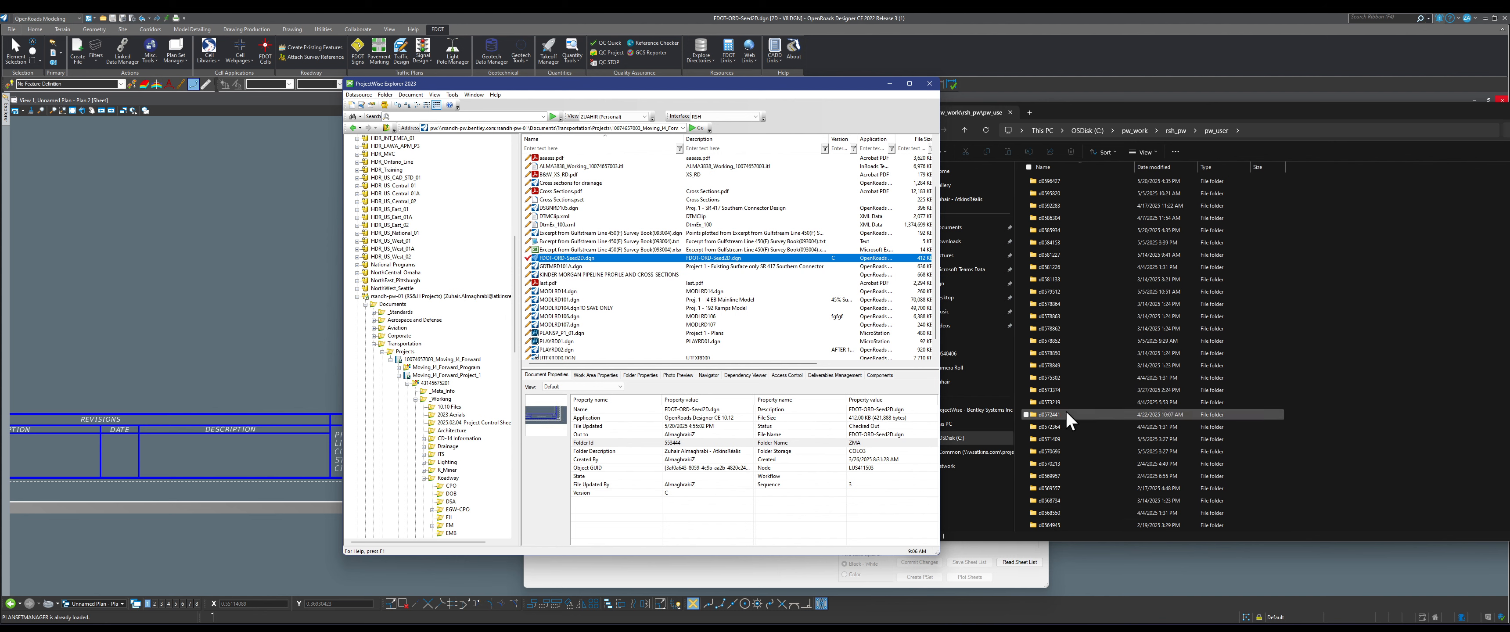
{"action": "scroll", "coordinate": [1065, 410], "scroll_direction": "down", "scroll_amount": 10}
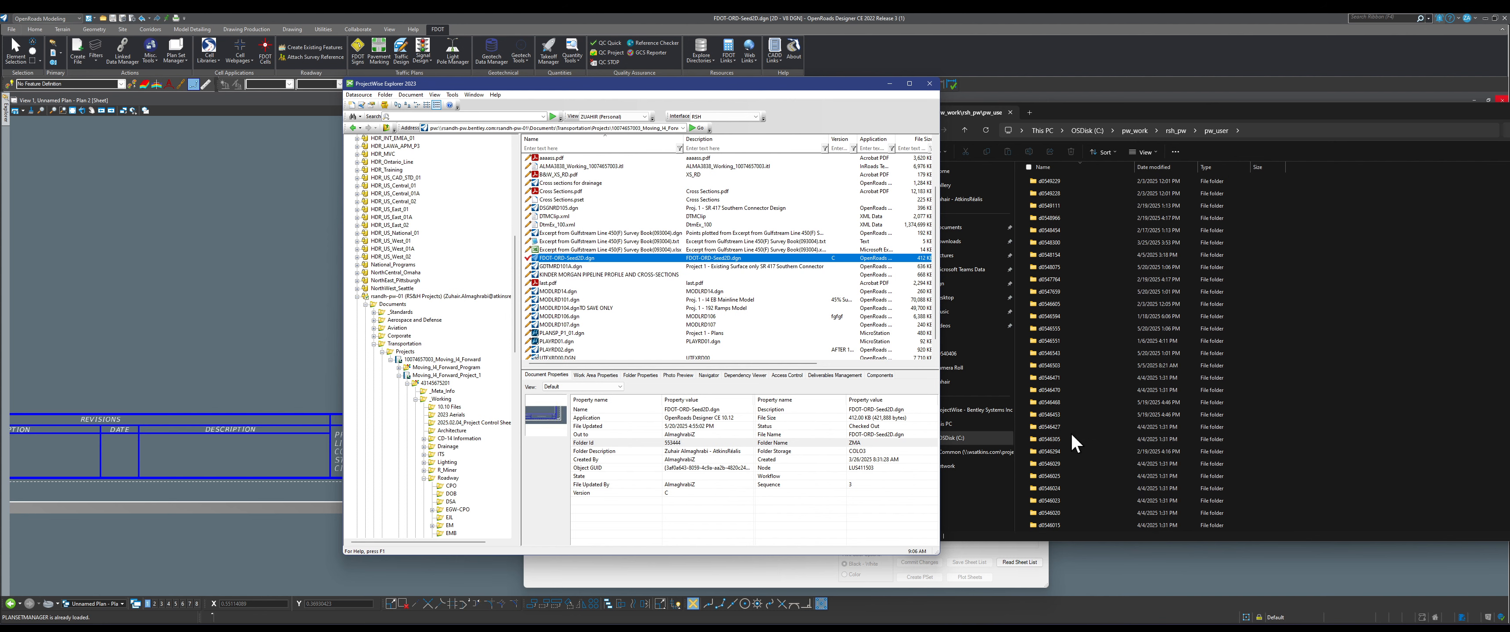
{"action": "scroll", "coordinate": [1081, 484], "scroll_direction": "down", "scroll_amount": 10}
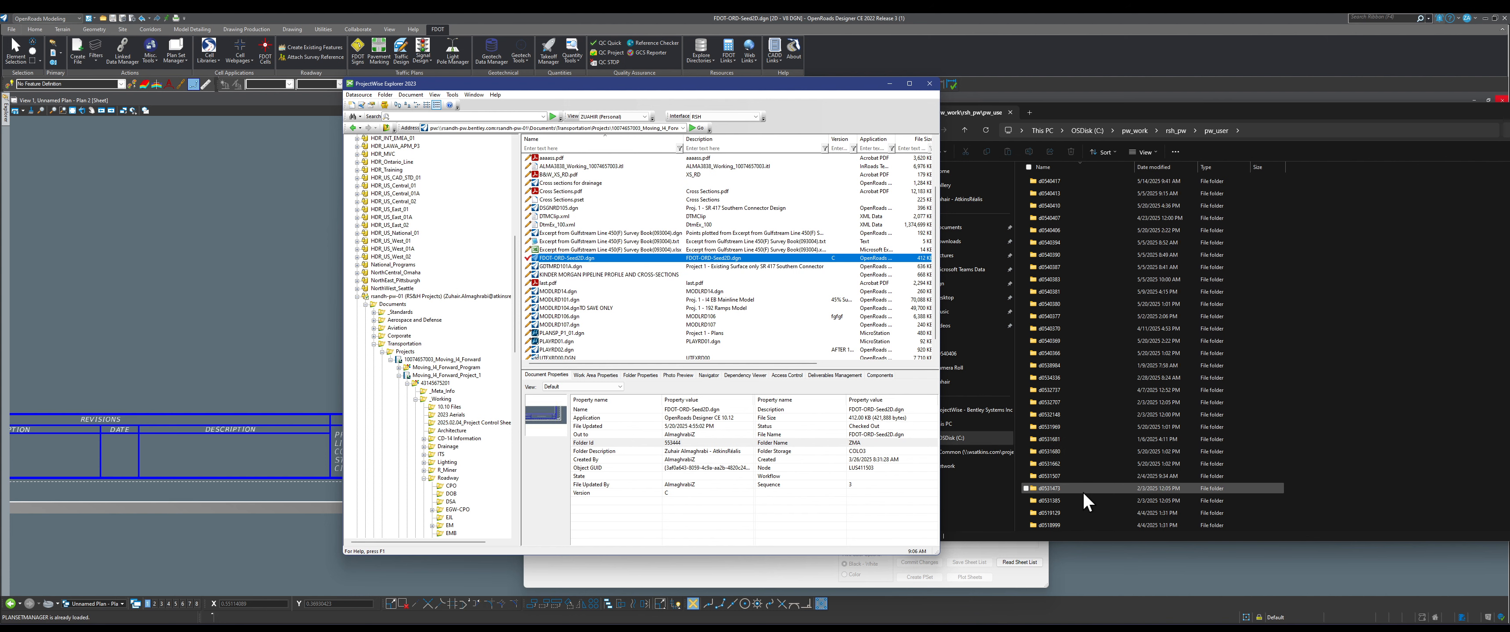
{"action": "scroll", "coordinate": [1086, 502], "scroll_direction": "down", "scroll_amount": 10}
{"action": "left_click", "coordinate": [1068, 166]}
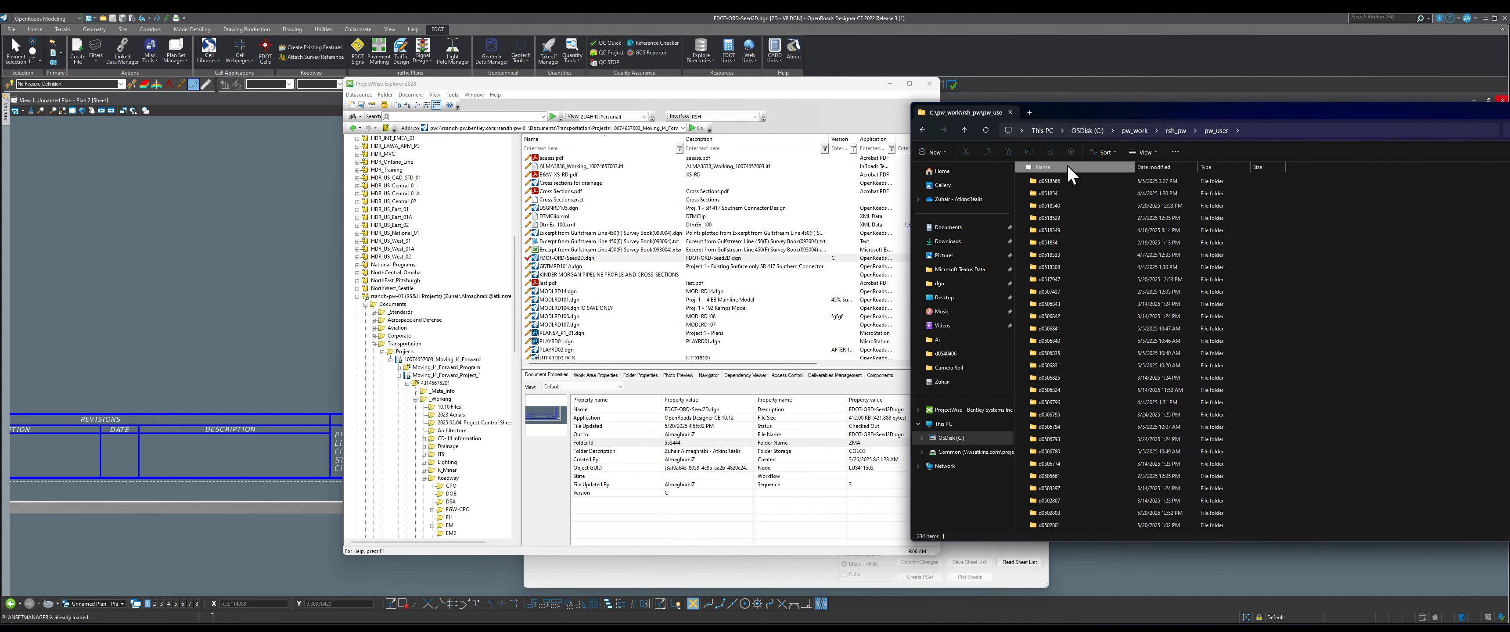
Step: Place the file explorer beside the ProjectWise document properties, find the pw_user subfolder matching the folder ID and open d0553444
{"action": "left_click_drag", "start_coordinate": [1423, 105], "coordinate": [1229, 111]}
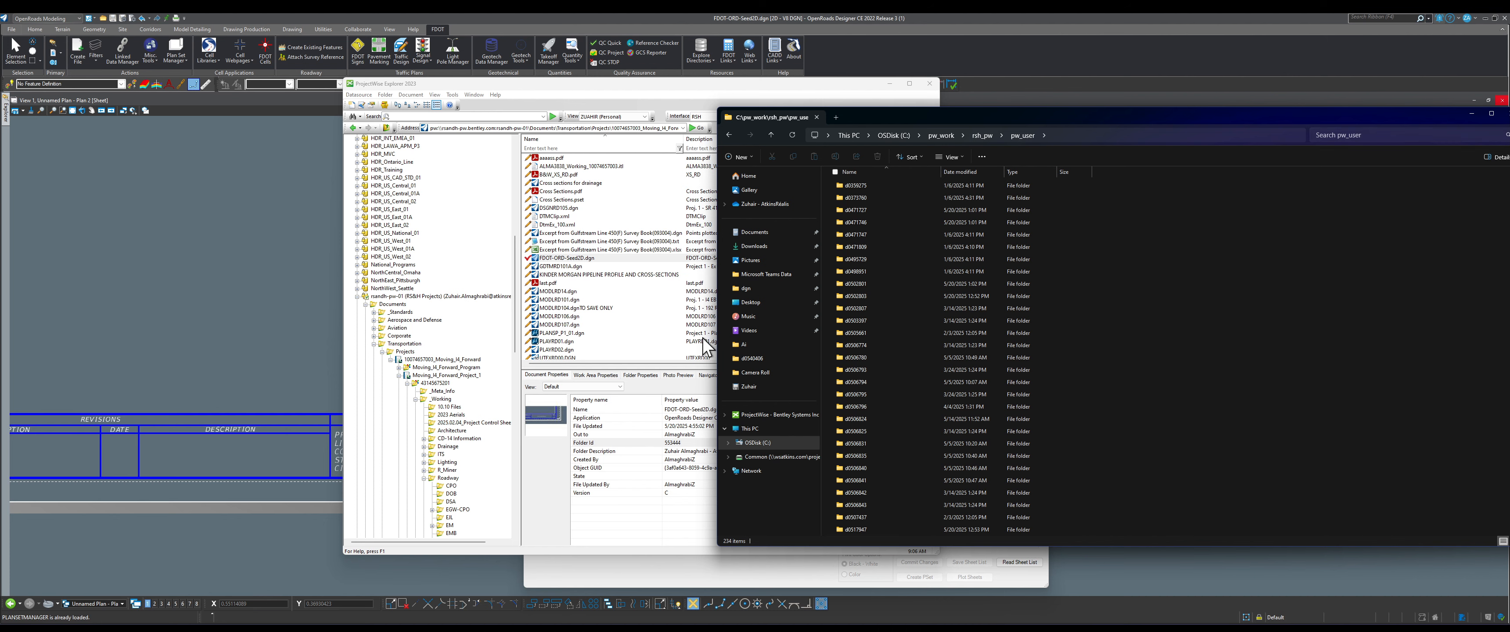
{"action": "left_click_drag", "start_coordinate": [713, 334], "coordinate": [985, 335]}
{"action": "left_click_drag", "start_coordinate": [1322, 113], "coordinate": [1126, 113]}
{"action": "left_click_drag", "start_coordinate": [1314, 200], "coordinate": [1308, 452]}
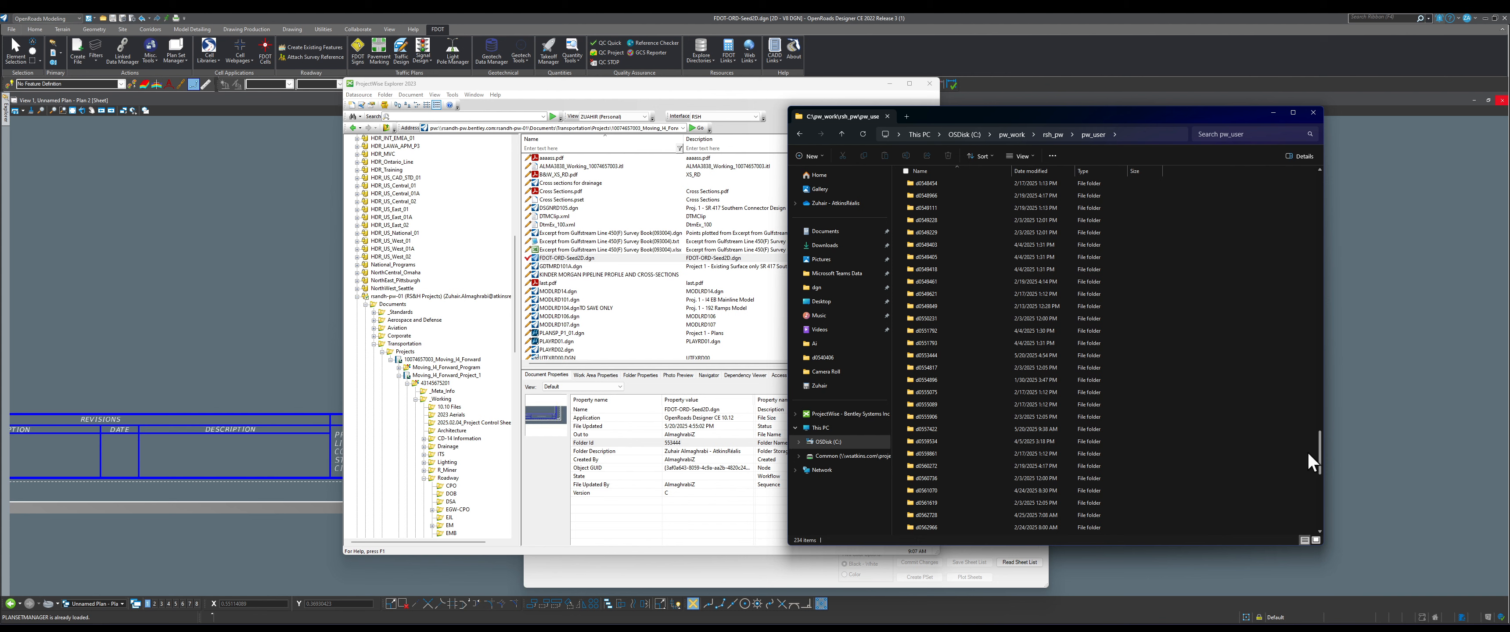
{"action": "left_click_drag", "start_coordinate": [1308, 452], "coordinate": [1308, 437]}
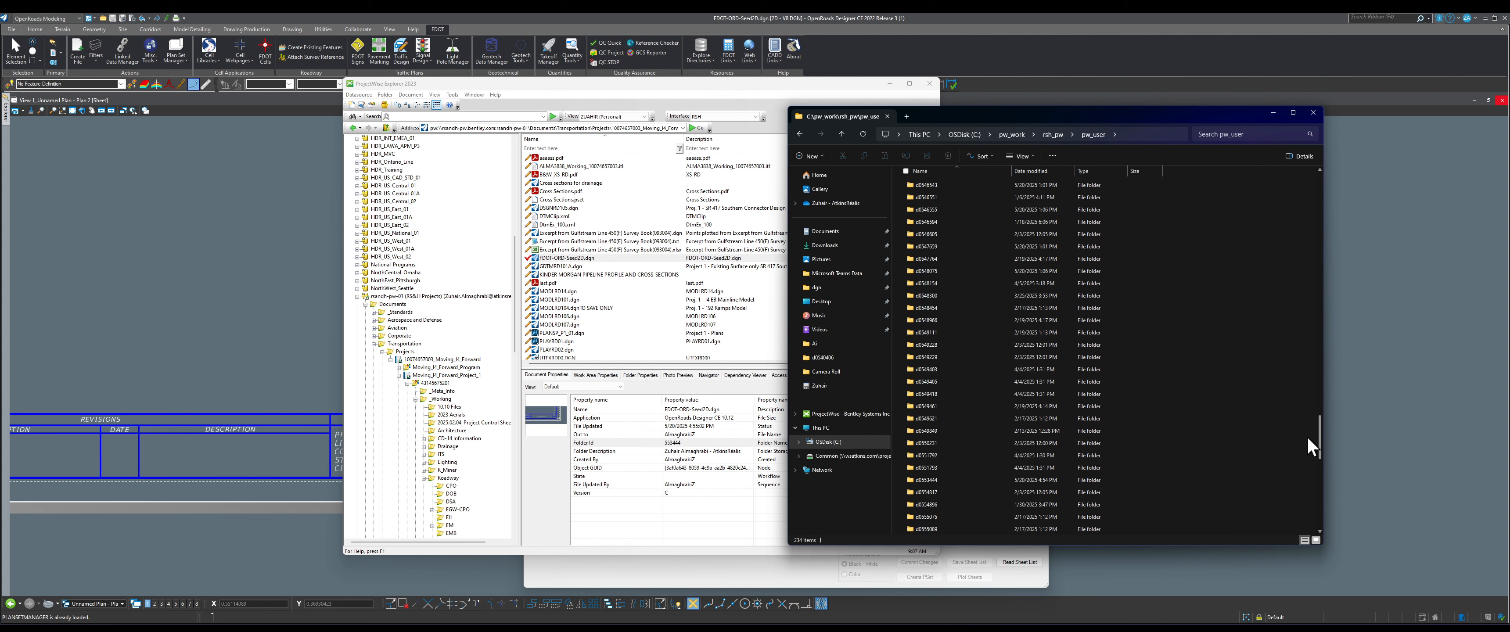
{"action": "left_click", "coordinate": [940, 480]}
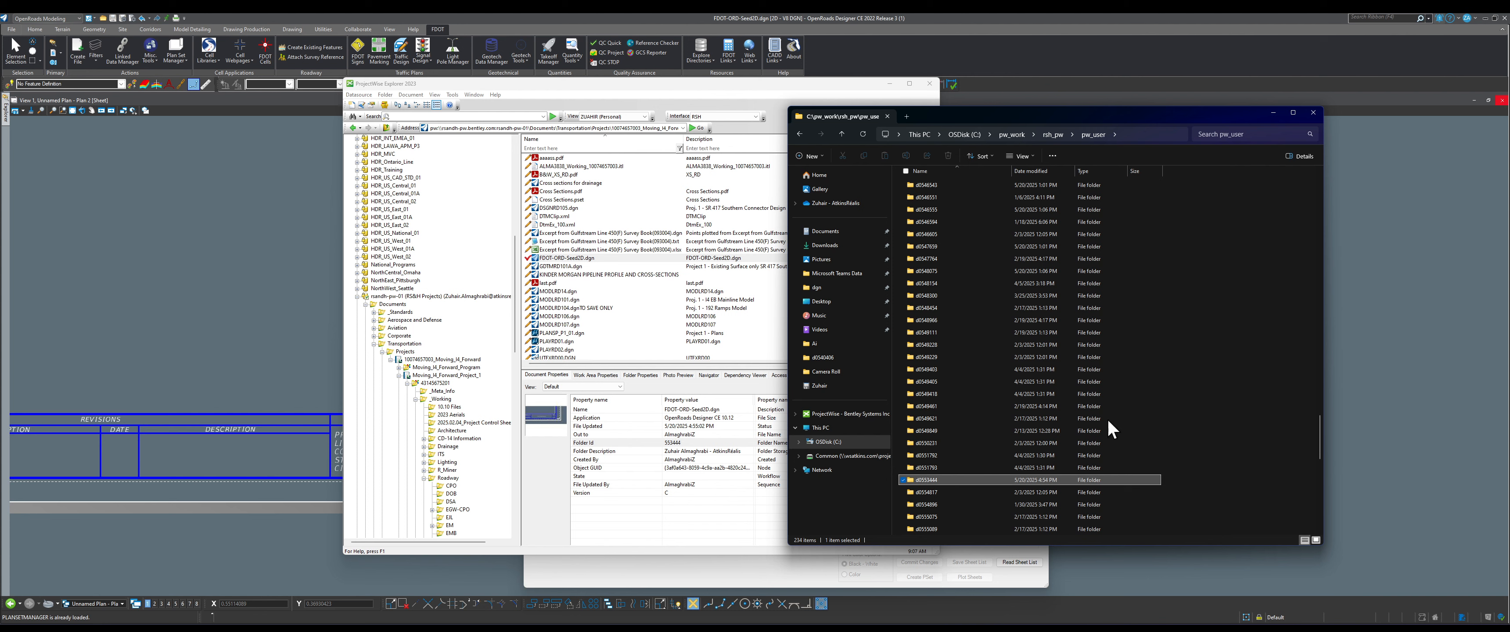
{"action": "double_click", "coordinate": [1064, 478]}
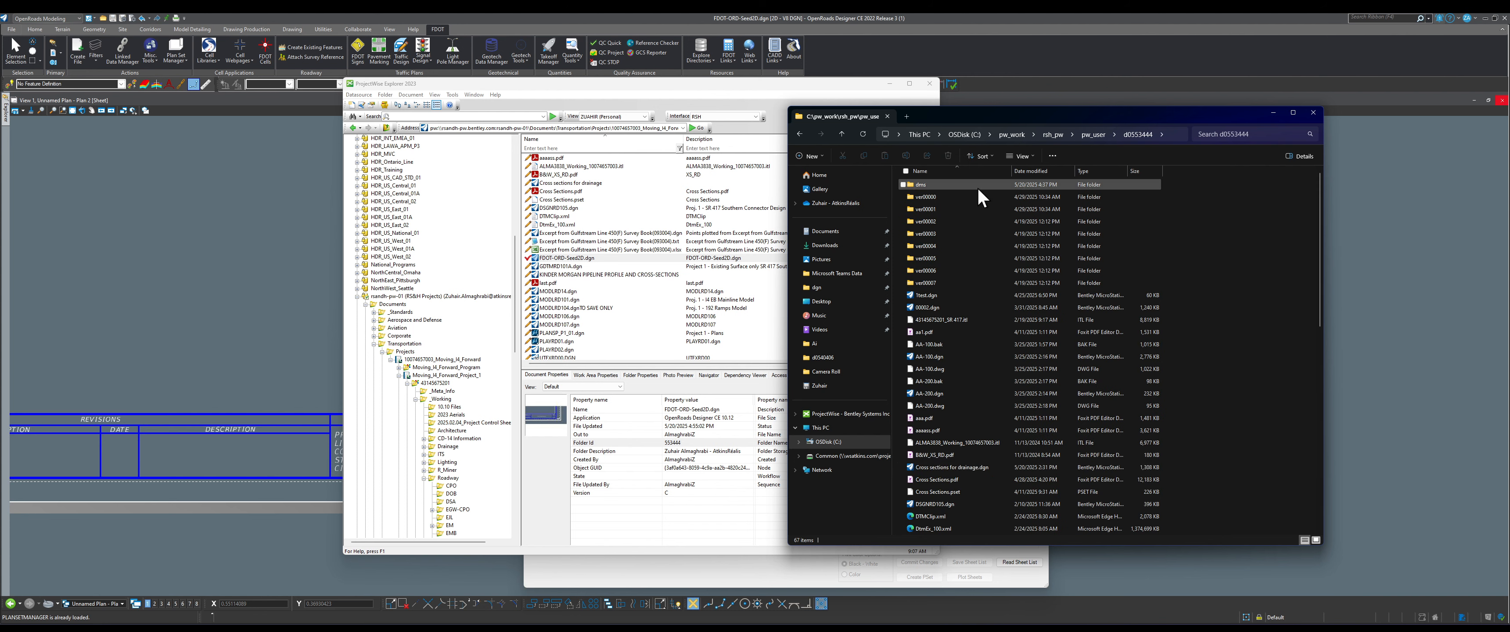
Step: Examine the files in the d0553444 folder and compare them with the ProjectWise document list
{"action": "scroll", "coordinate": [1009, 367], "scroll_direction": "down", "scroll_amount": 1}
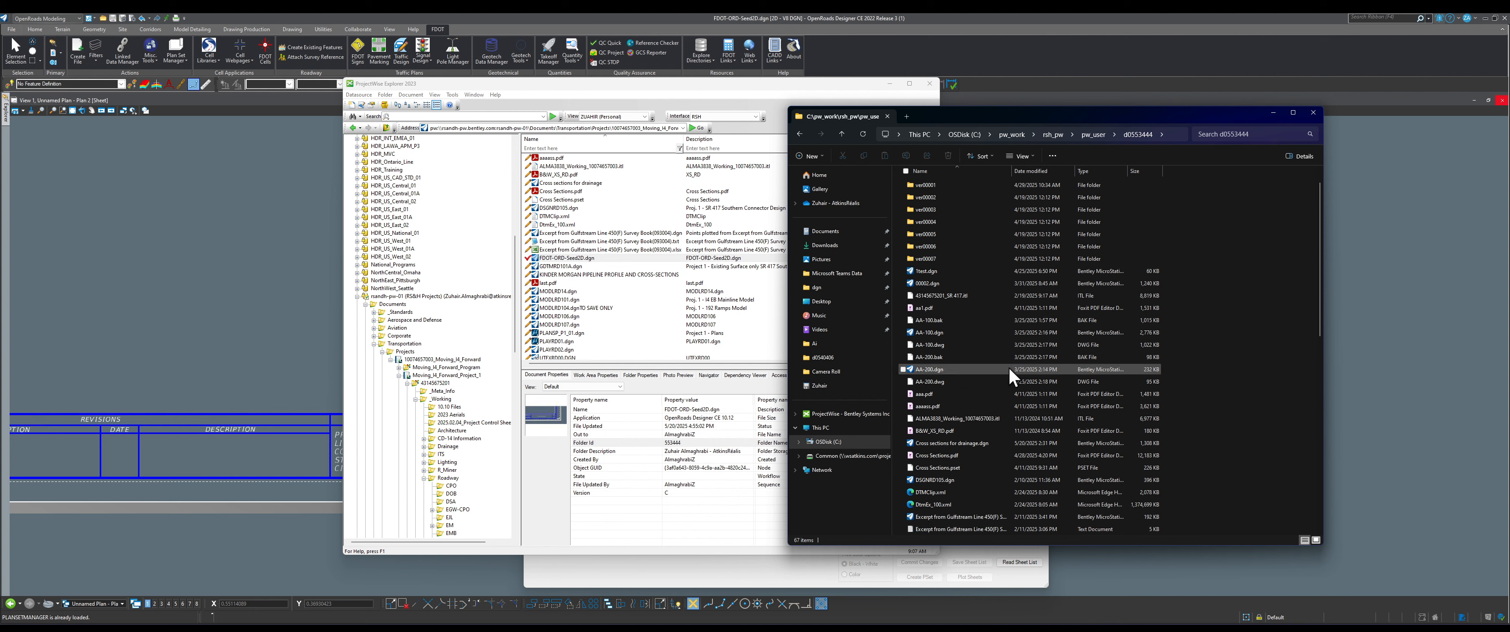
{"action": "scroll", "coordinate": [993, 386], "scroll_direction": "down", "scroll_amount": 2}
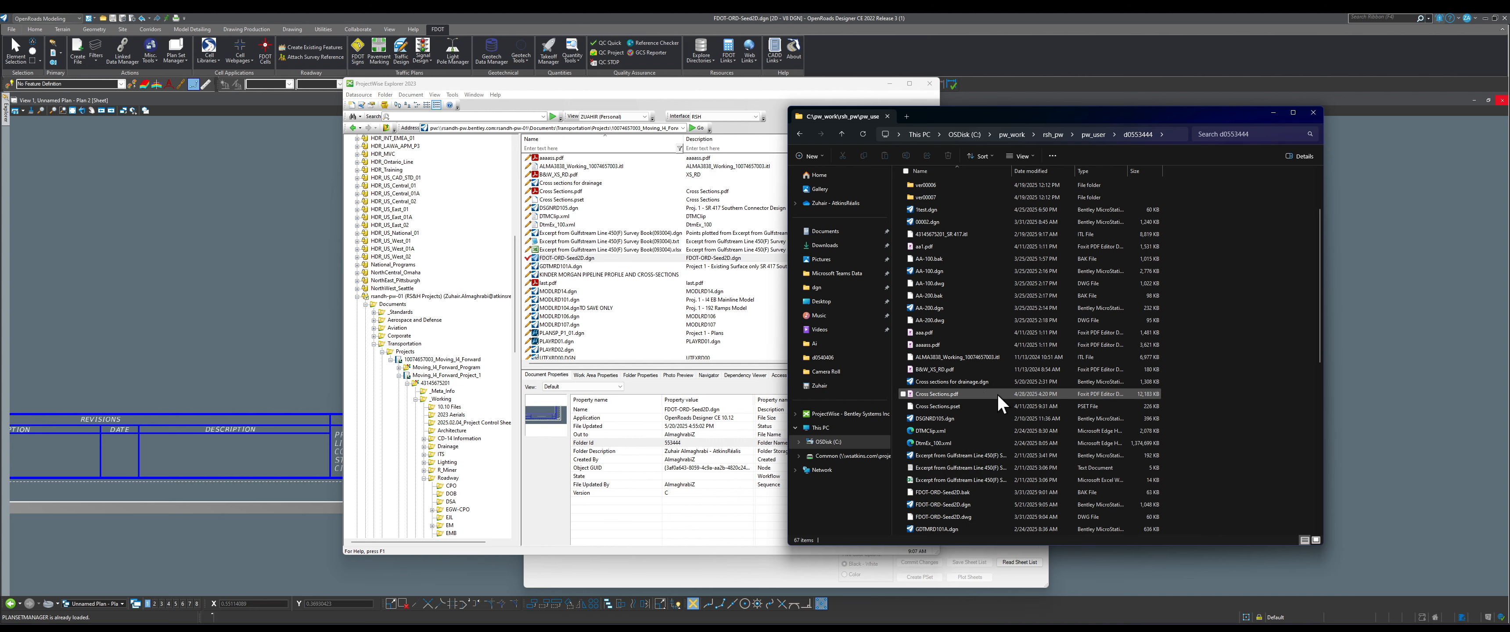
{"action": "scroll", "coordinate": [1066, 352], "scroll_direction": "down", "scroll_amount": 1}
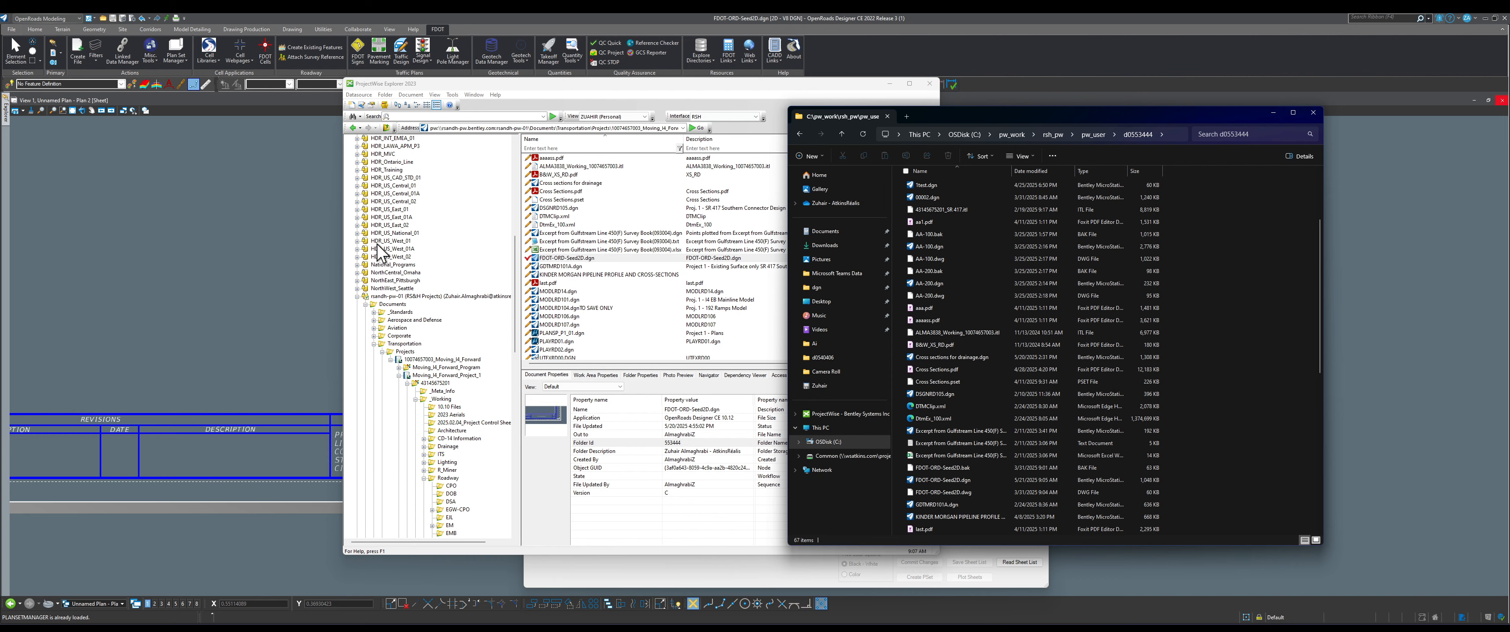
Step: Return to the drawing, cancel the folder browser, close Plan Set Manager and check the list of sheet models
{"action": "left_click", "coordinate": [609, 567]}
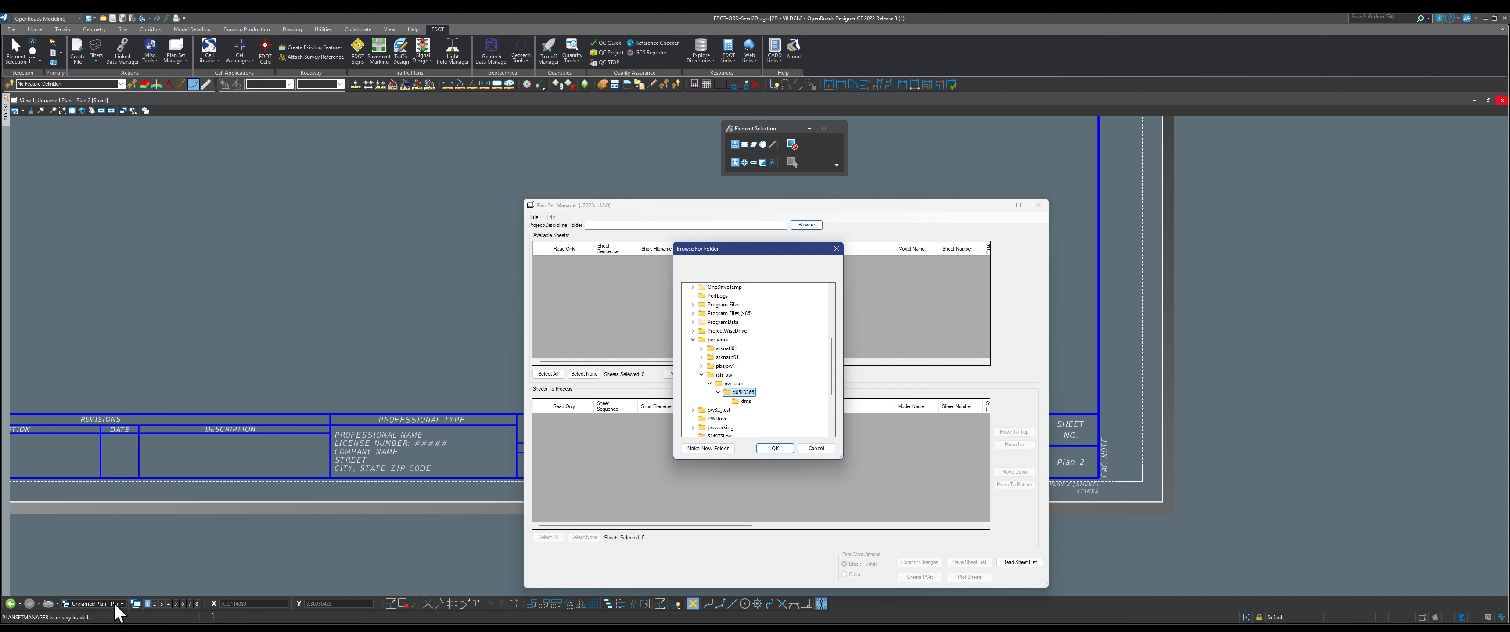
{"action": "left_click", "coordinate": [816, 449]}
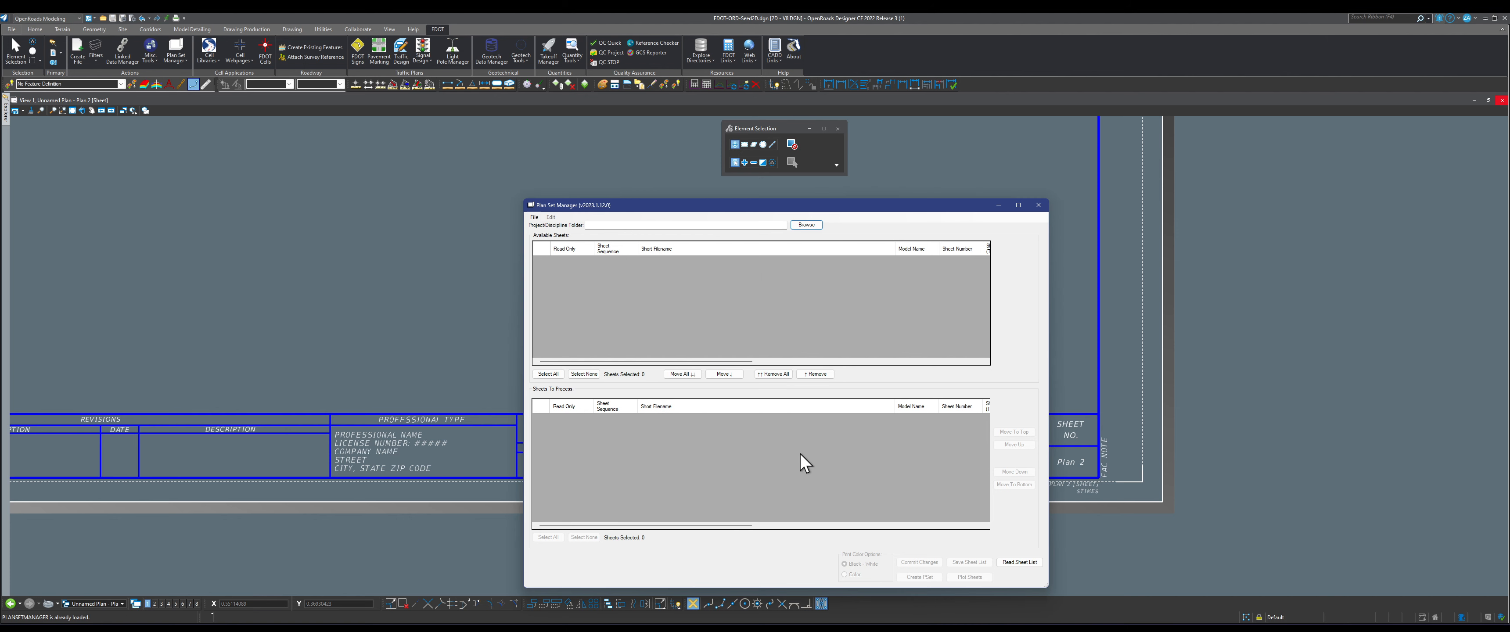
{"action": "left_click", "coordinate": [1038, 206]}
{"action": "left_click", "coordinate": [110, 603]}
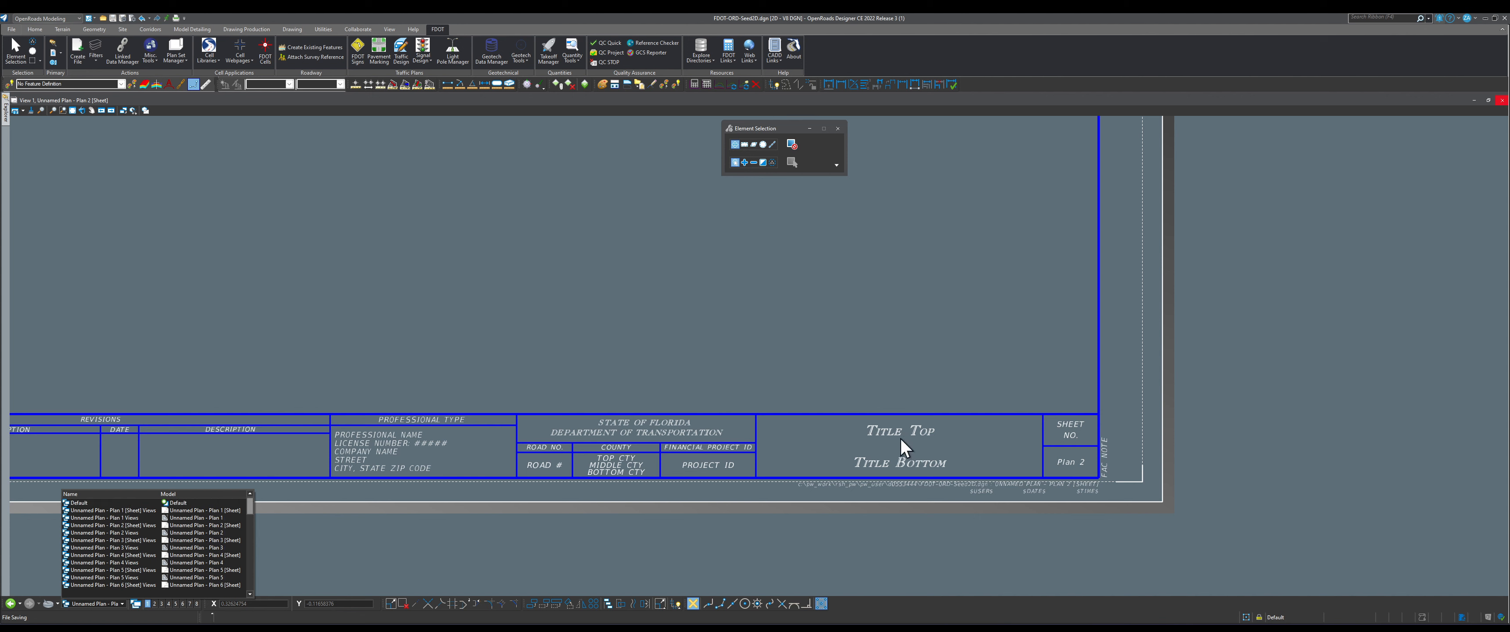
{"action": "left_click", "coordinate": [190, 120]}
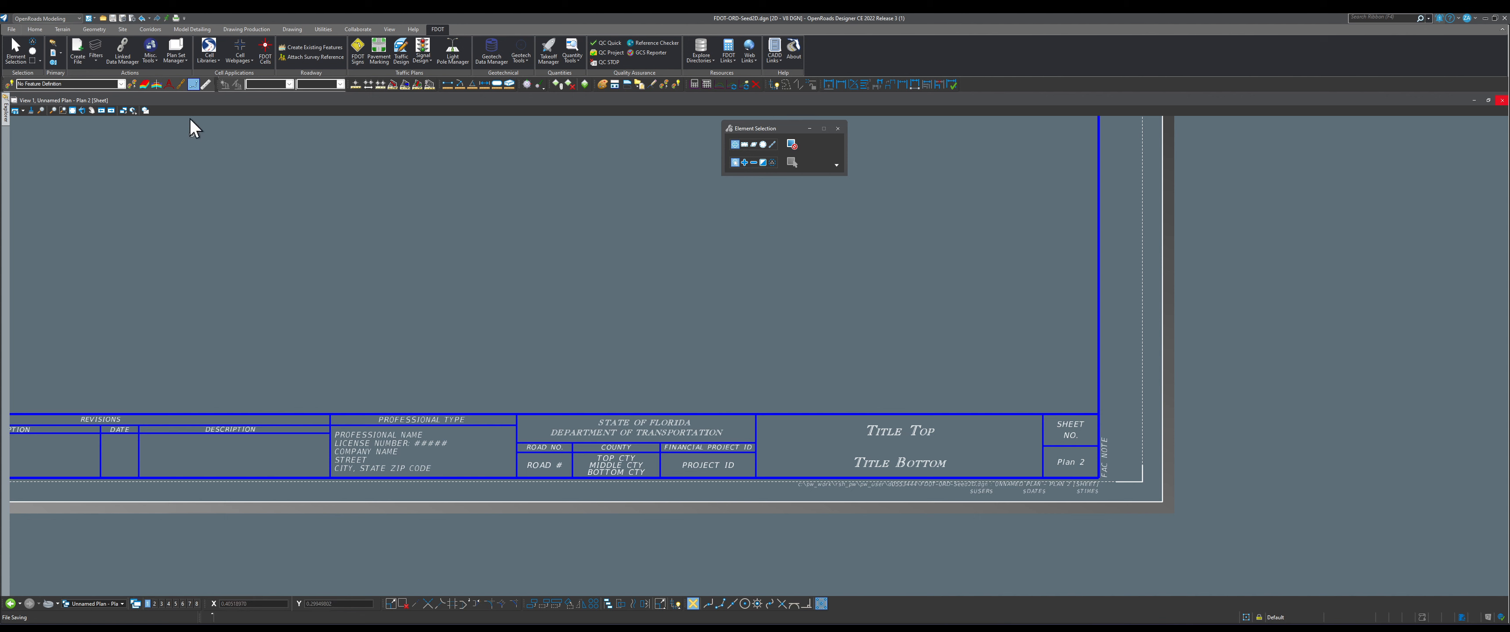
Step: Reopen Plan Set Manager, expand the numbered pw_user subfolder in the folder browser and check FDOT-ORD-Seed2D.dgn in ProjectWise Explorer
{"action": "left_click", "coordinate": [175, 54]}
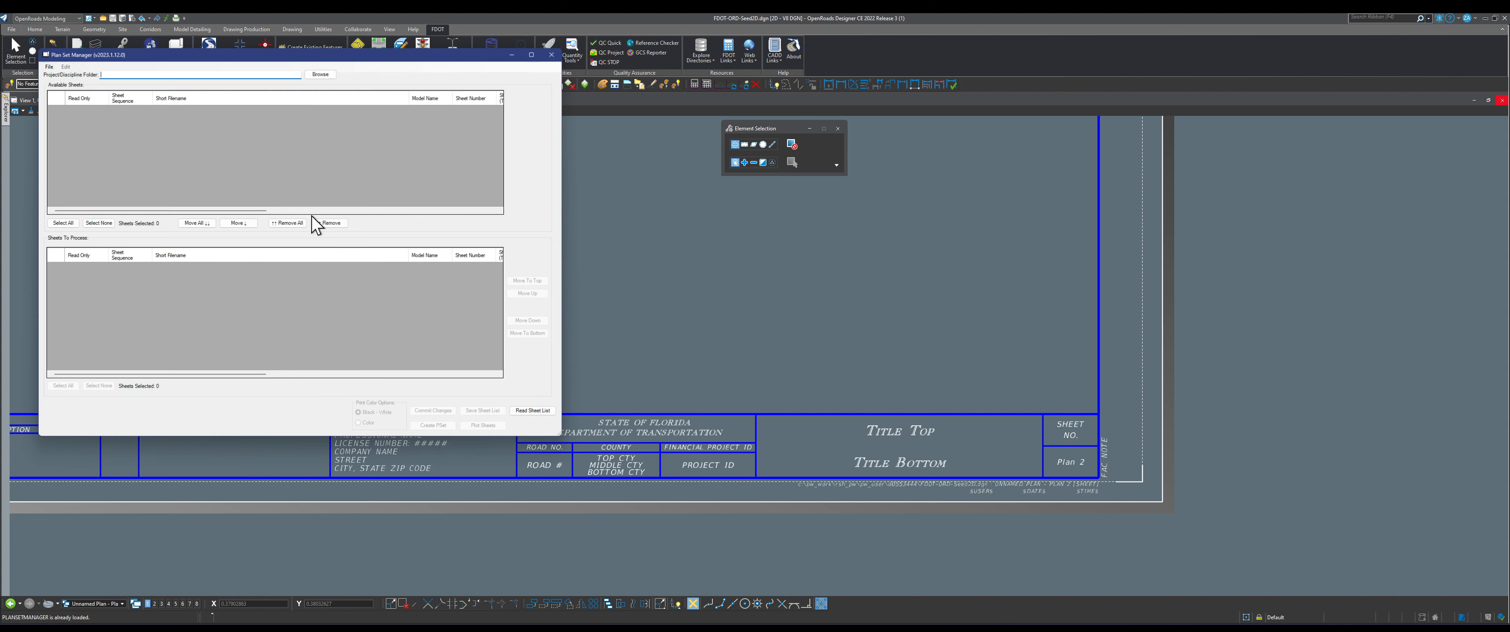
{"action": "left_click", "coordinate": [324, 74]}
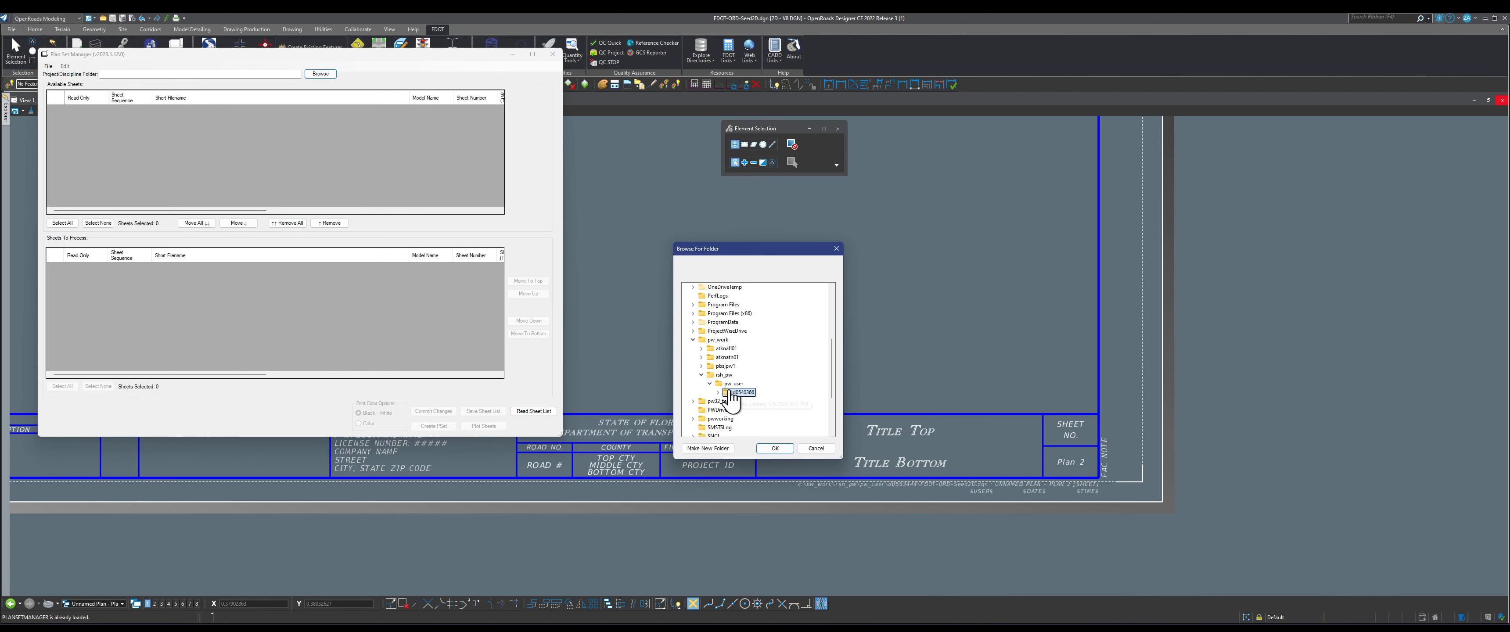
{"action": "left_click", "coordinate": [719, 393]}
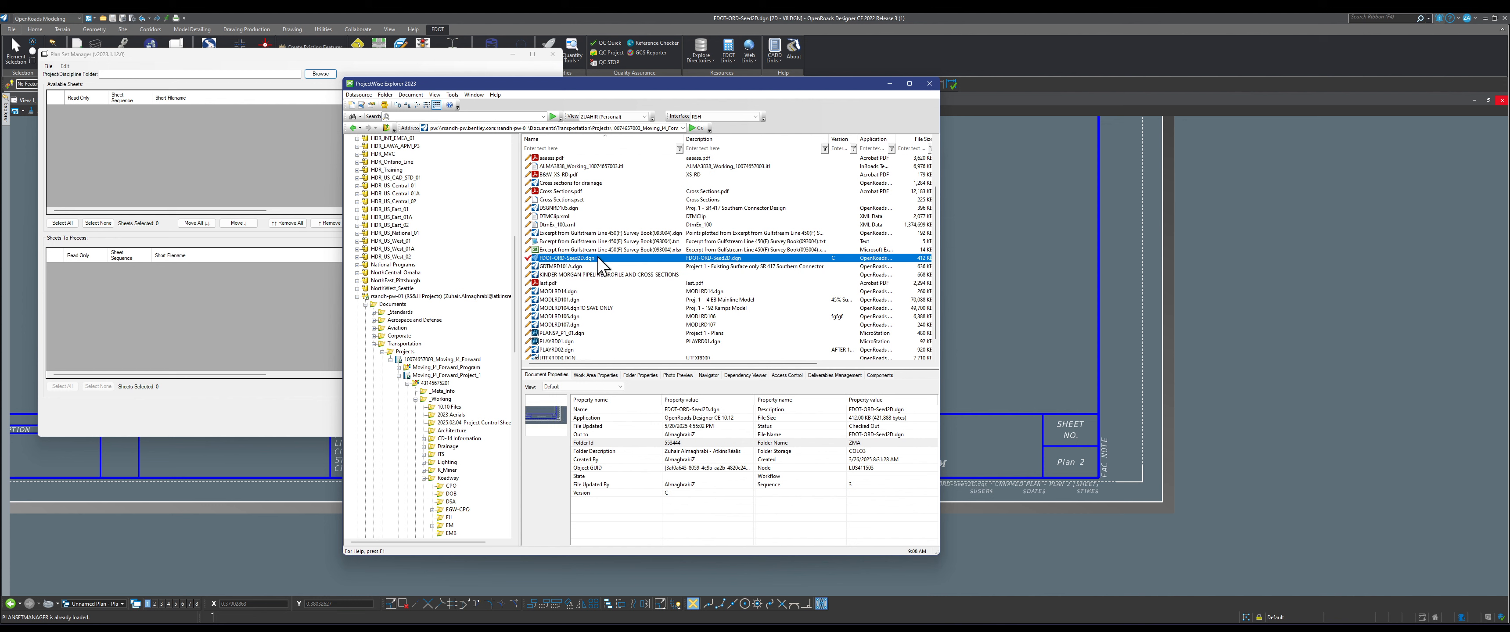
{"action": "left_click_drag", "start_coordinate": [598, 258], "coordinate": [770, 241]}
{"action": "left_click", "coordinate": [889, 83]}
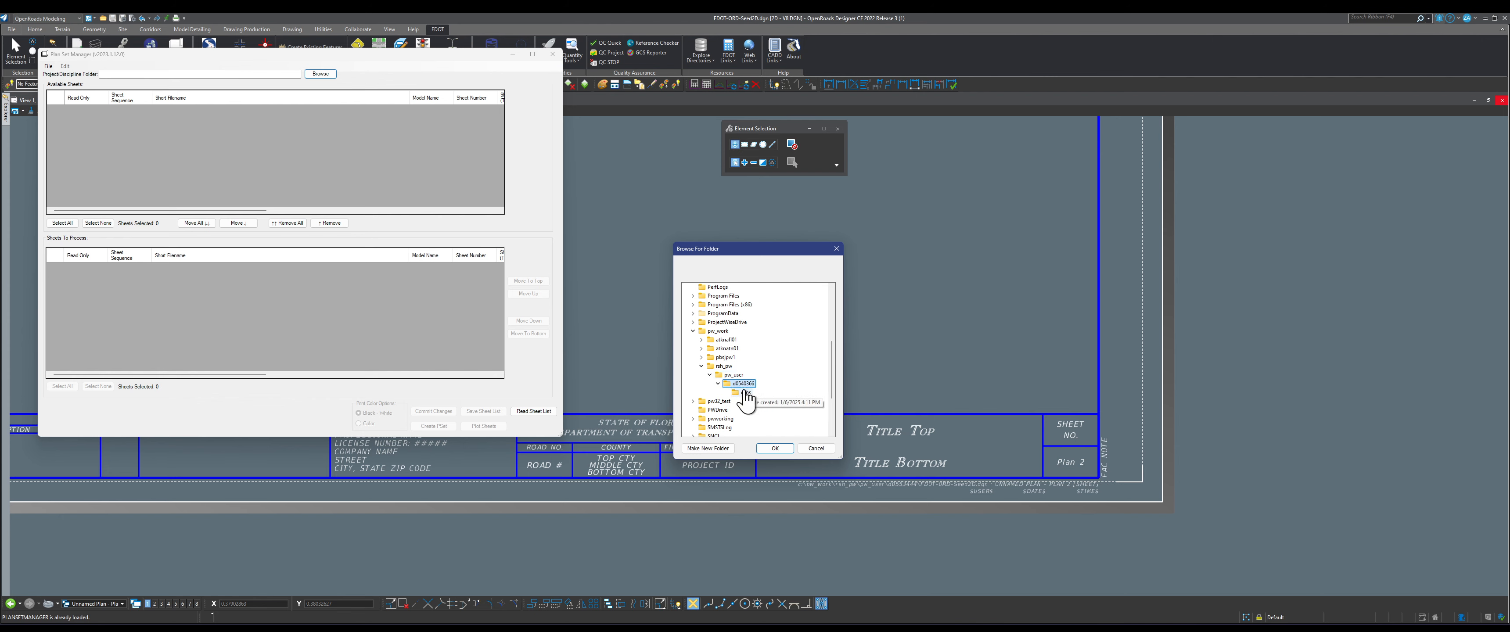
Step: Move the folder browser over Plan Set Manager, switch to the file explorer and return to the pw_user folder
{"action": "left_click_drag", "start_coordinate": [773, 250], "coordinate": [360, 232]}
{"action": "key", "text": "alt+Tab"}
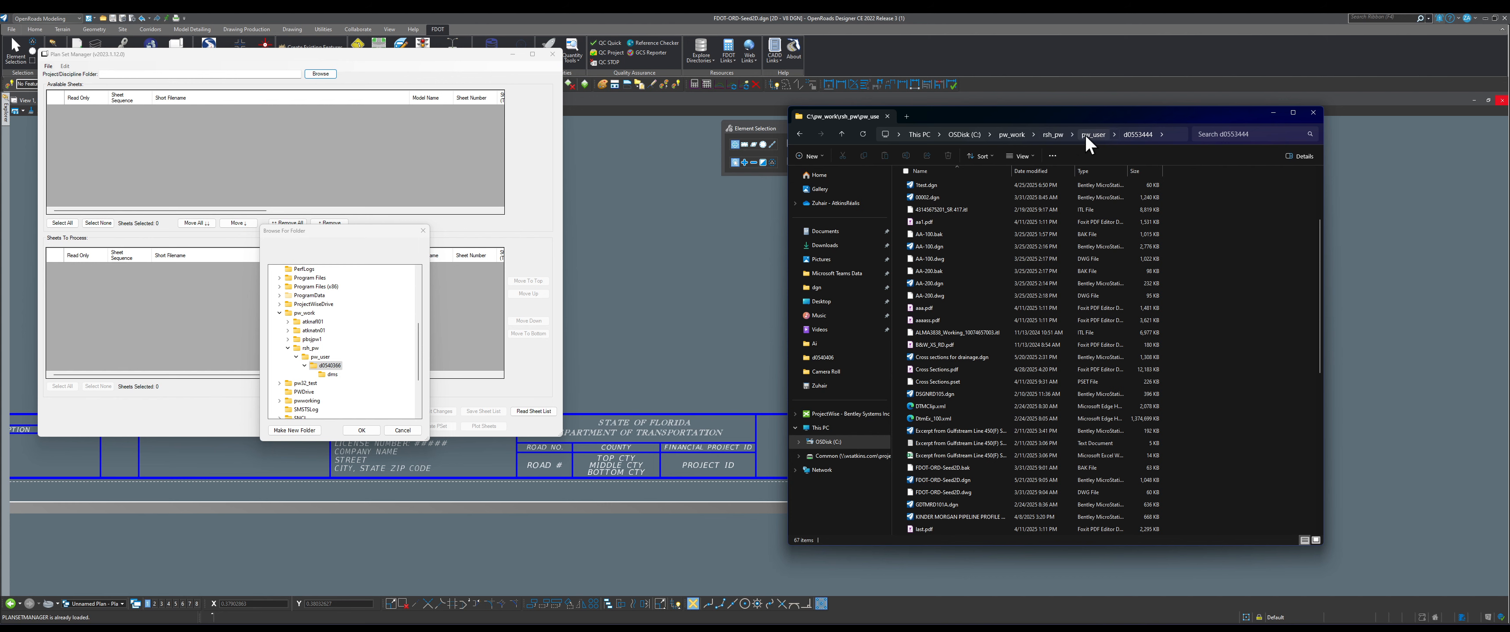
{"action": "left_click", "coordinate": [1085, 134]}
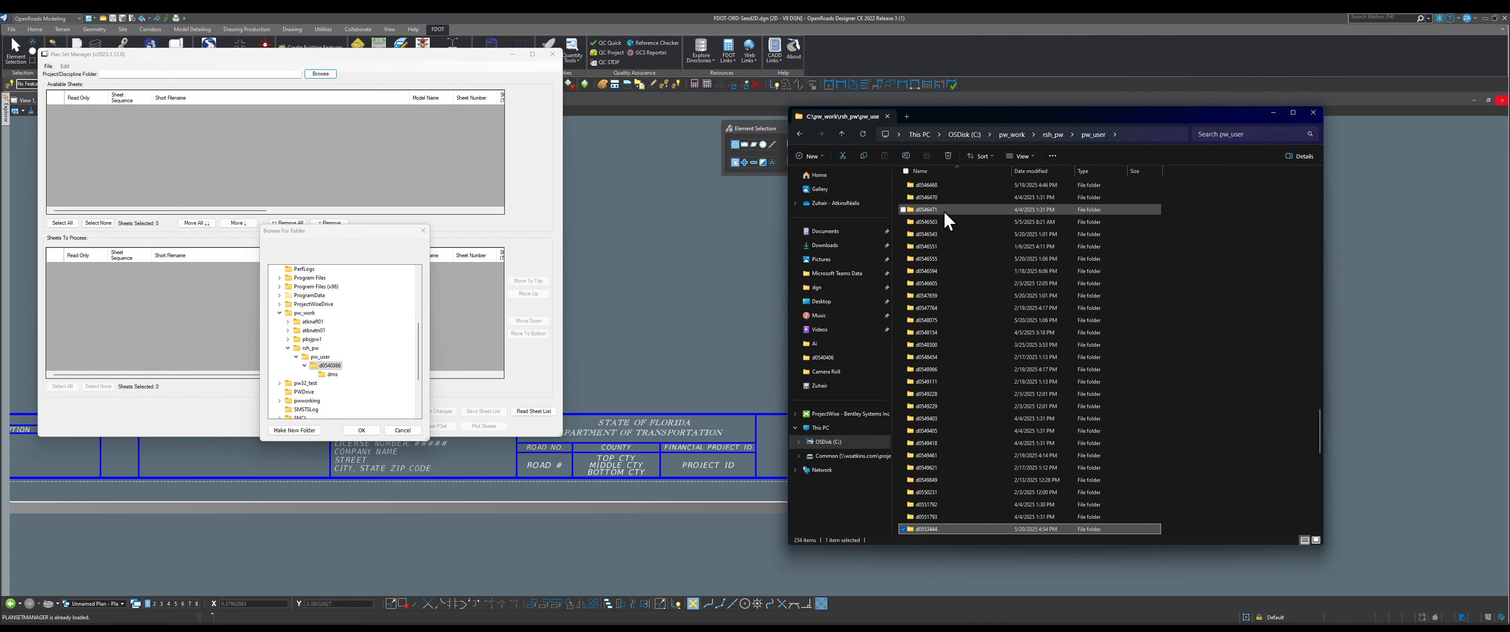
Step: Search the pw_user subfolders for the one listed in Plan Set Manager's folder browser and select it
{"action": "scroll", "coordinate": [944, 213], "scroll_direction": "up", "scroll_amount": 3}
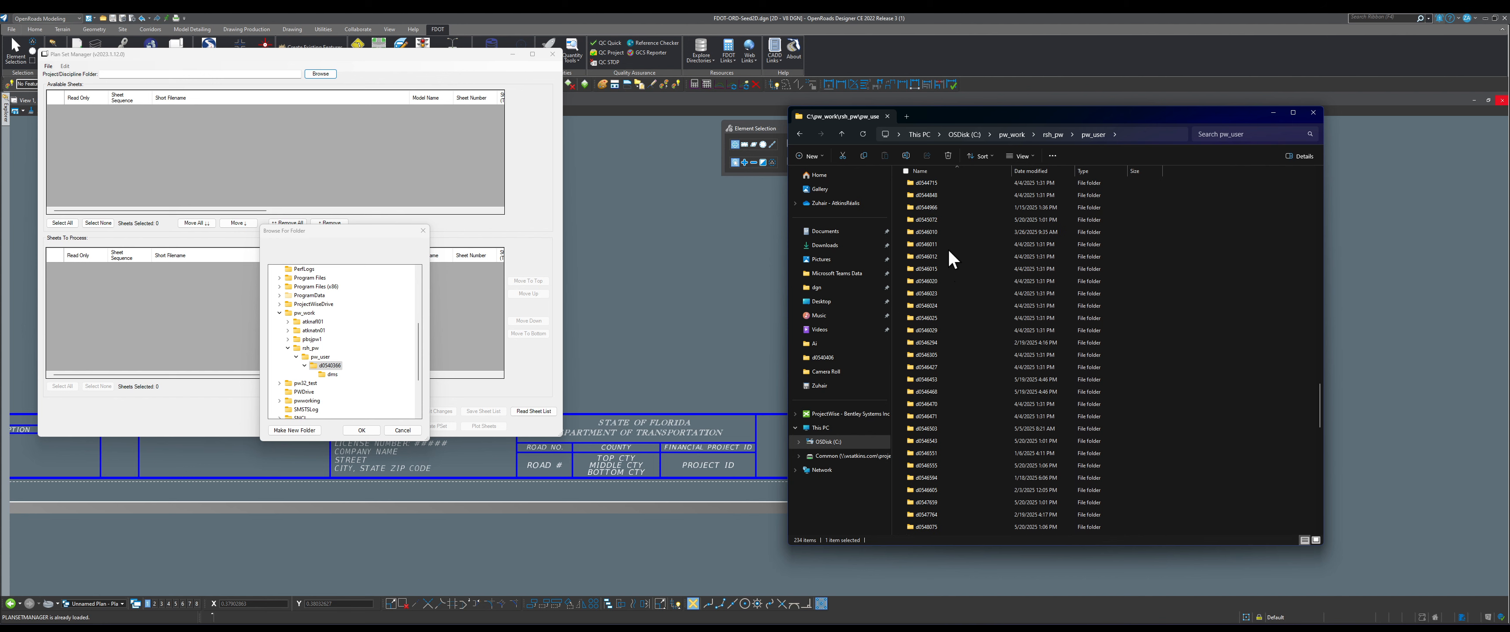
{"action": "scroll", "coordinate": [949, 250], "scroll_direction": "up", "scroll_amount": 6}
{"action": "scroll", "coordinate": [949, 251], "scroll_direction": "up", "scroll_amount": 8}
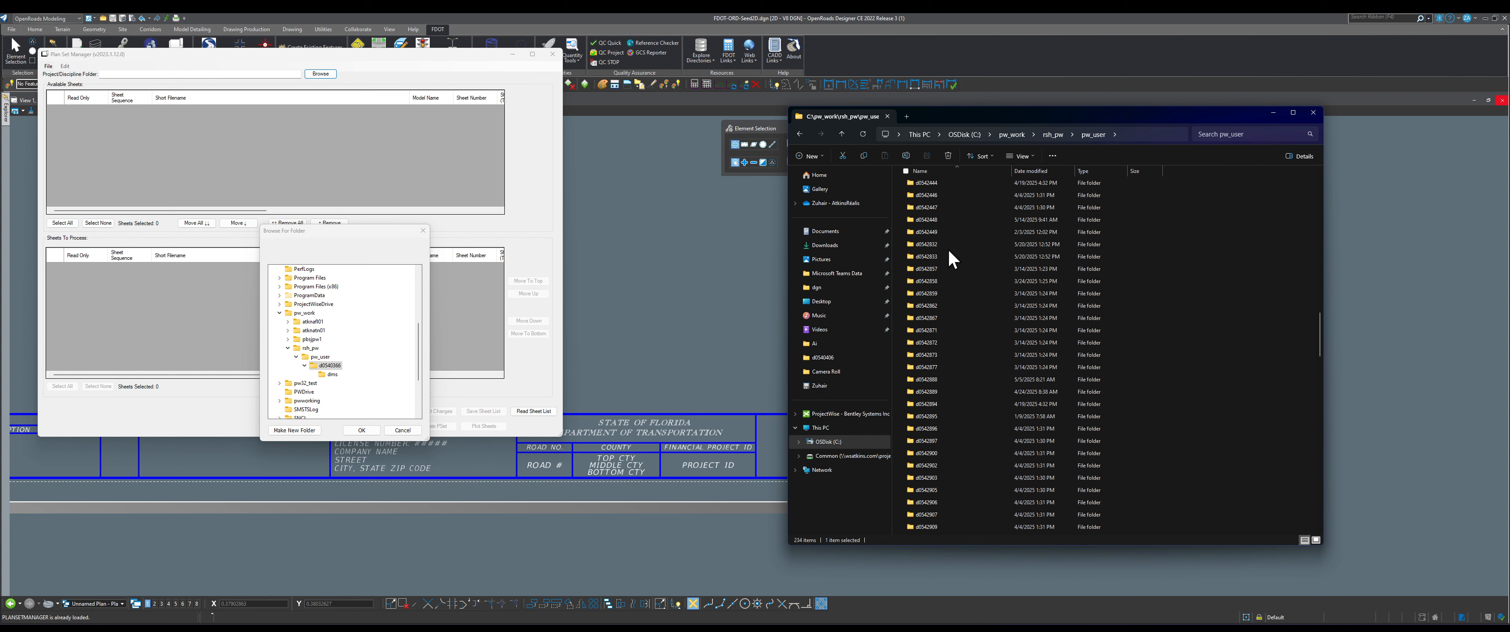
{"action": "scroll", "coordinate": [949, 249], "scroll_direction": "up", "scroll_amount": 6}
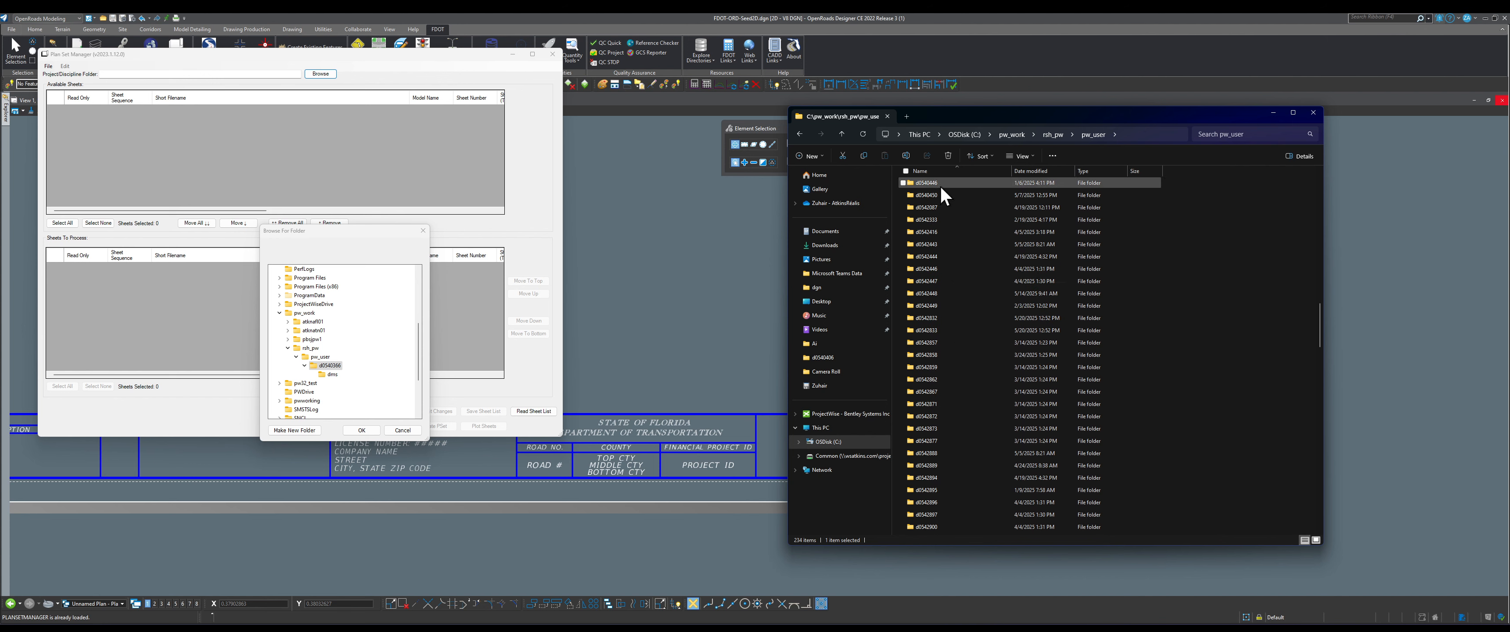
{"action": "scroll", "coordinate": [942, 185], "scroll_direction": "up", "scroll_amount": 3}
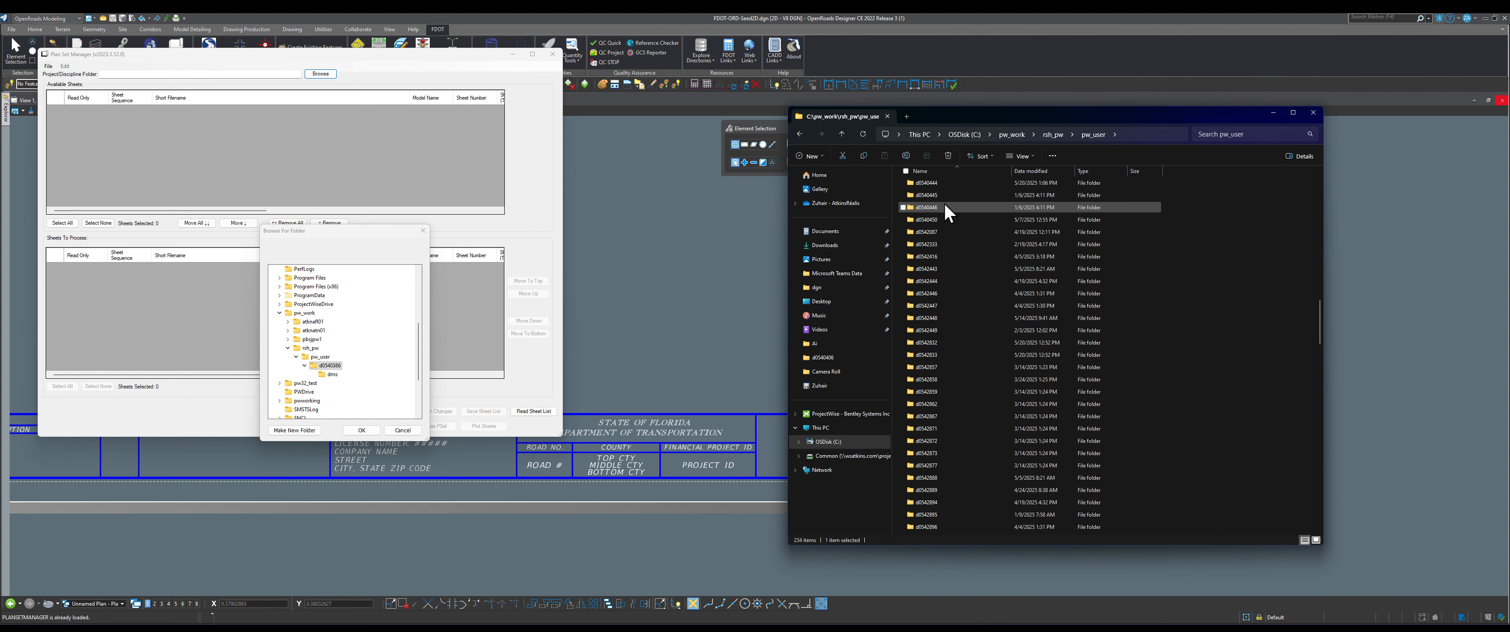
{"action": "scroll", "coordinate": [945, 211], "scroll_direction": "up", "scroll_amount": 4}
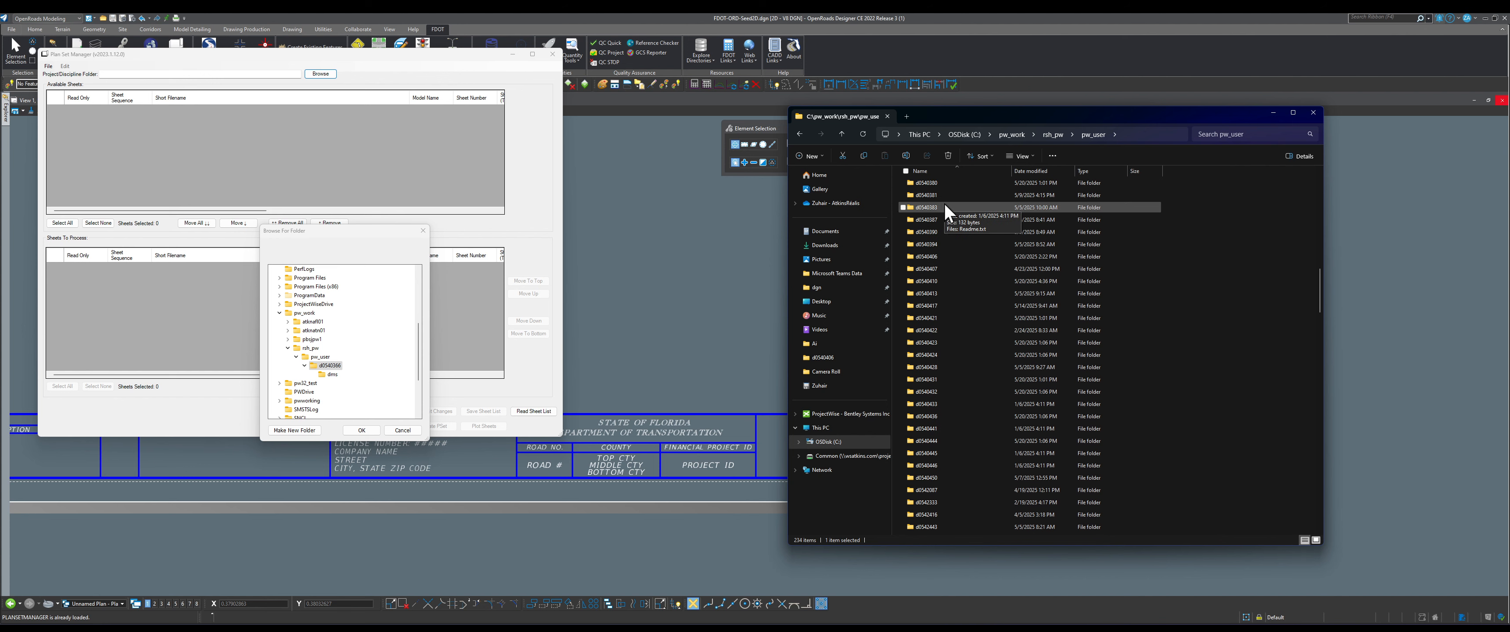
{"action": "scroll", "coordinate": [945, 211], "scroll_direction": "up", "scroll_amount": 1}
{"action": "left_click", "coordinate": [942, 183]}
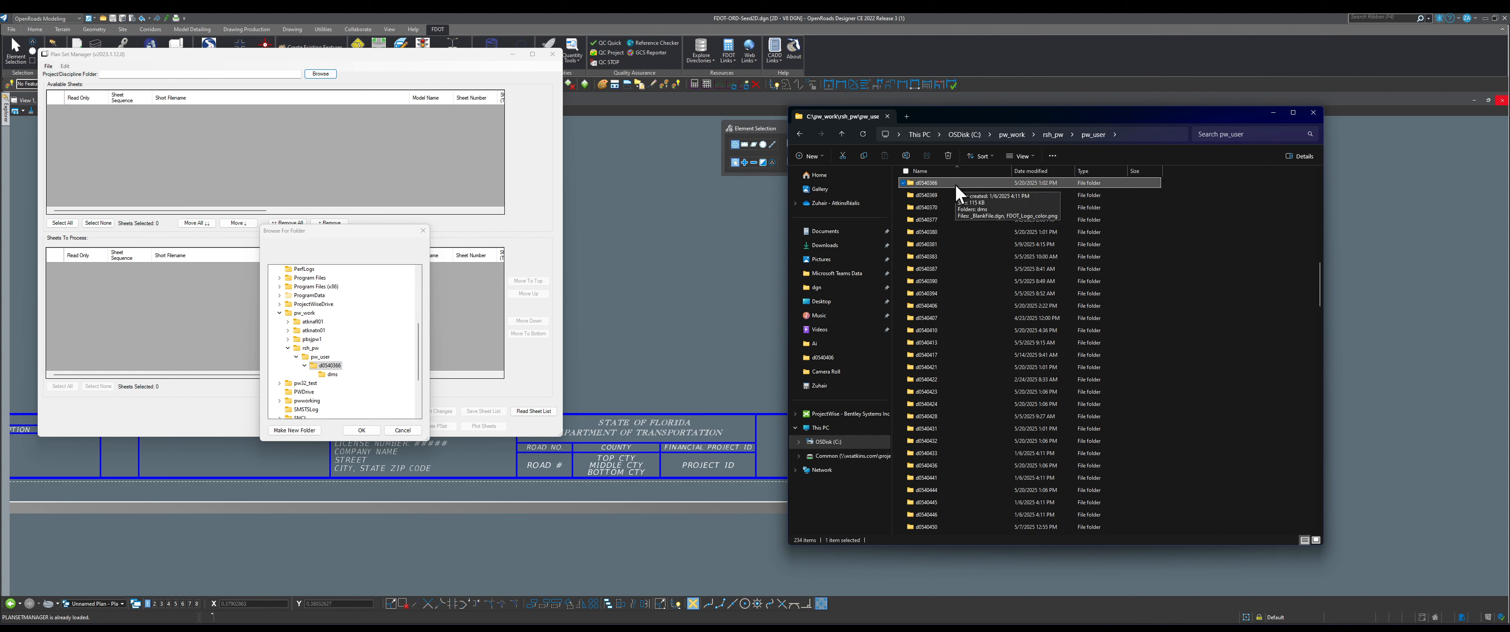
Step: Open the d0359275 folder to check its contents, move the file explorer nearer the folder browser and return to pw_user
{"action": "type", "text": "d0359275"}
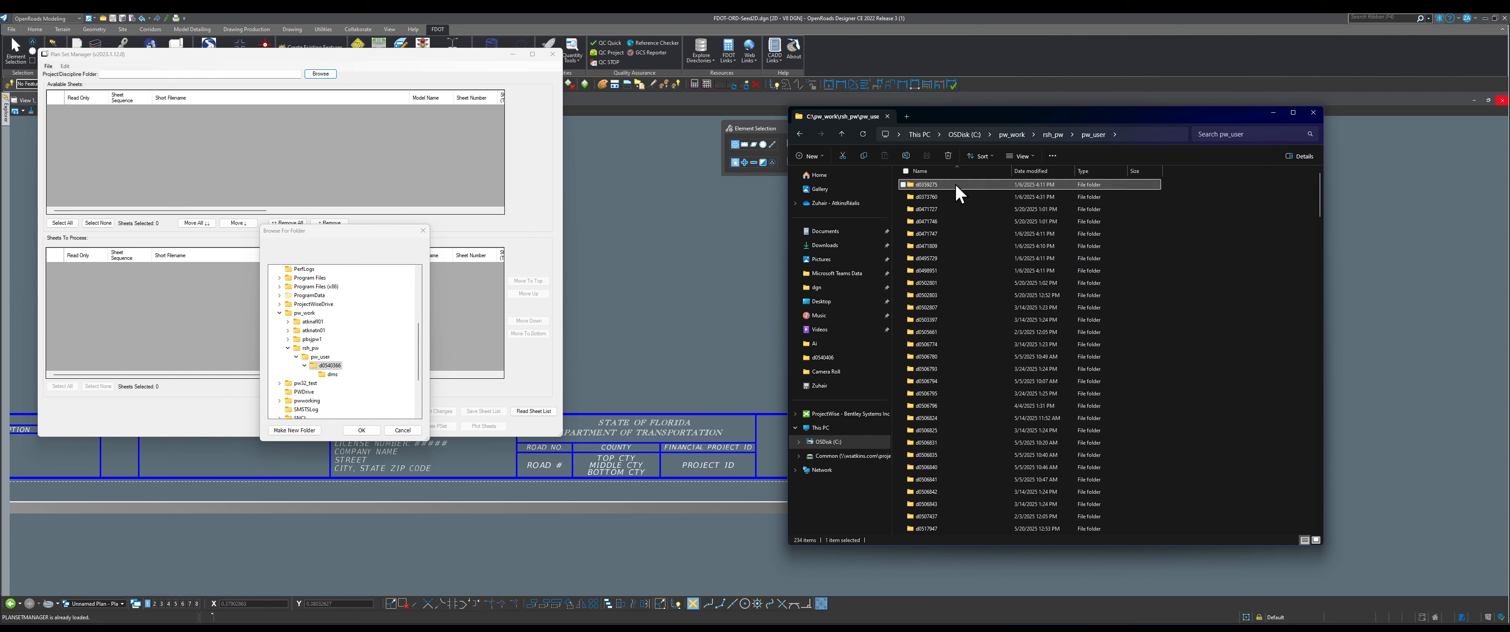
{"action": "key", "text": "Return"}
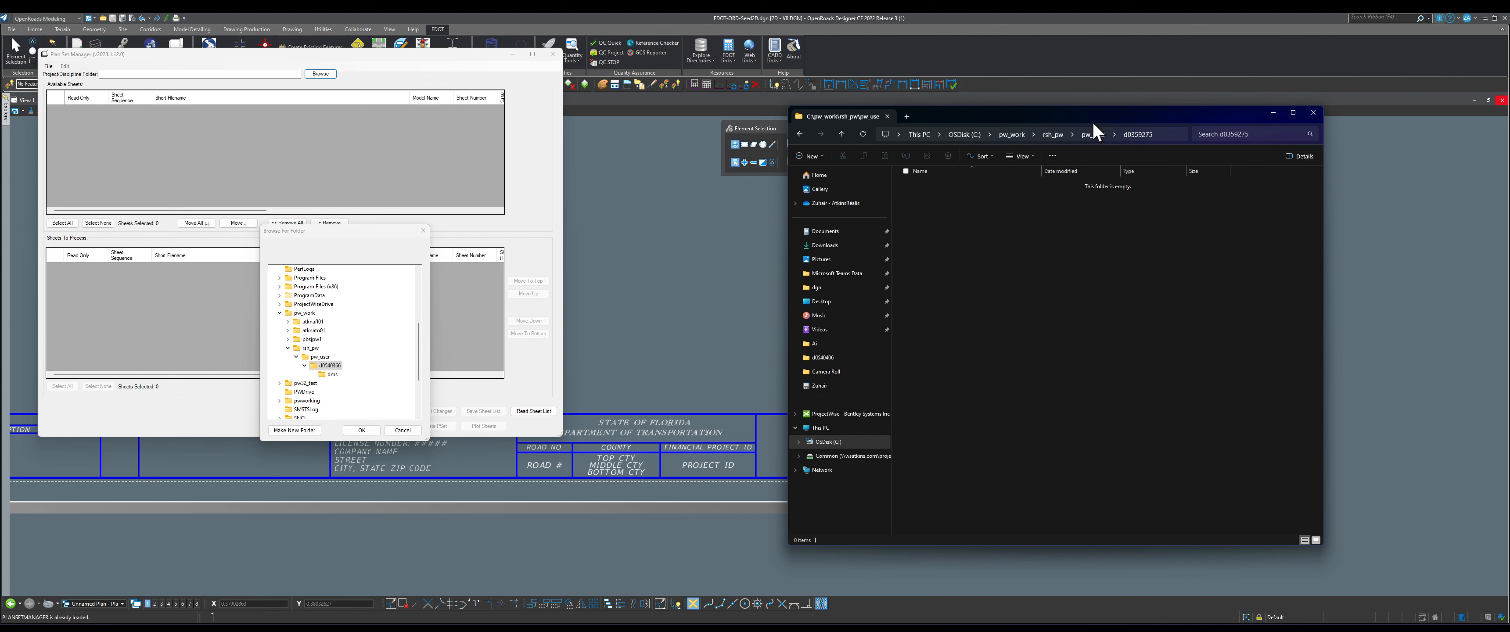
{"action": "left_click_drag", "start_coordinate": [1092, 121], "coordinate": [983, 166]}
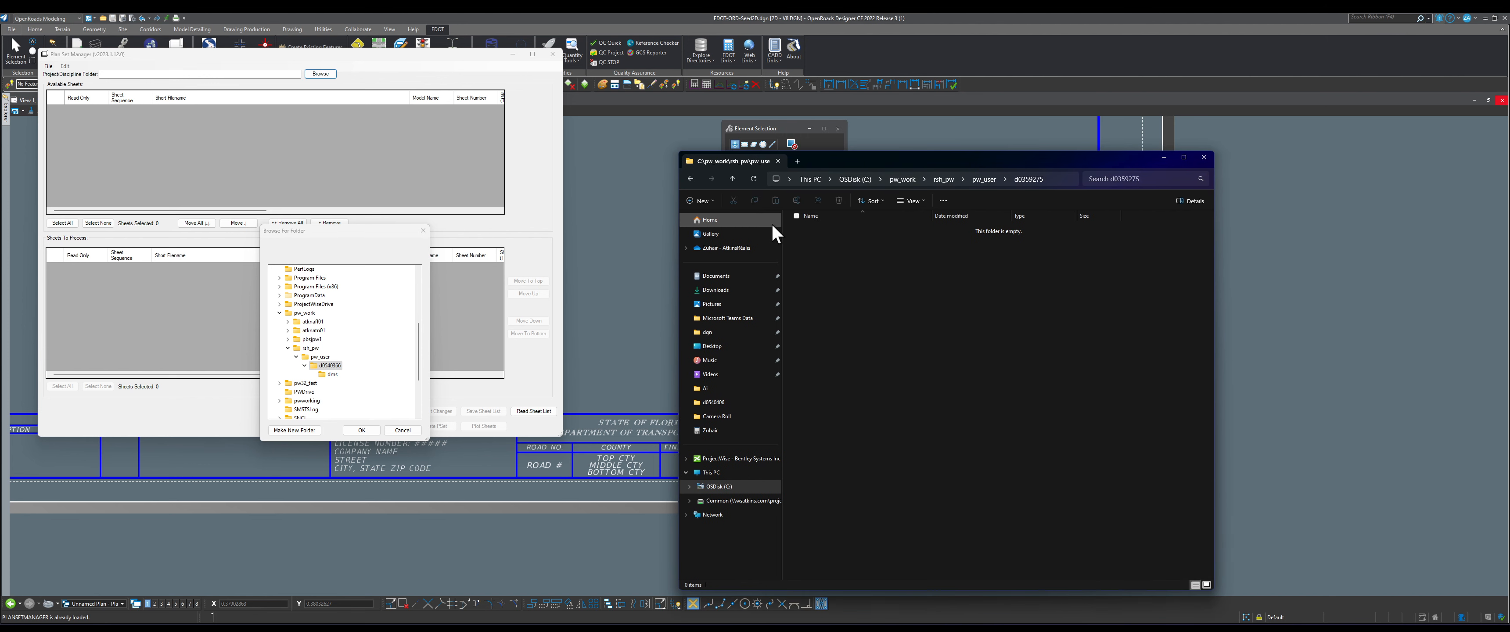
{"action": "left_click", "coordinate": [733, 180]}
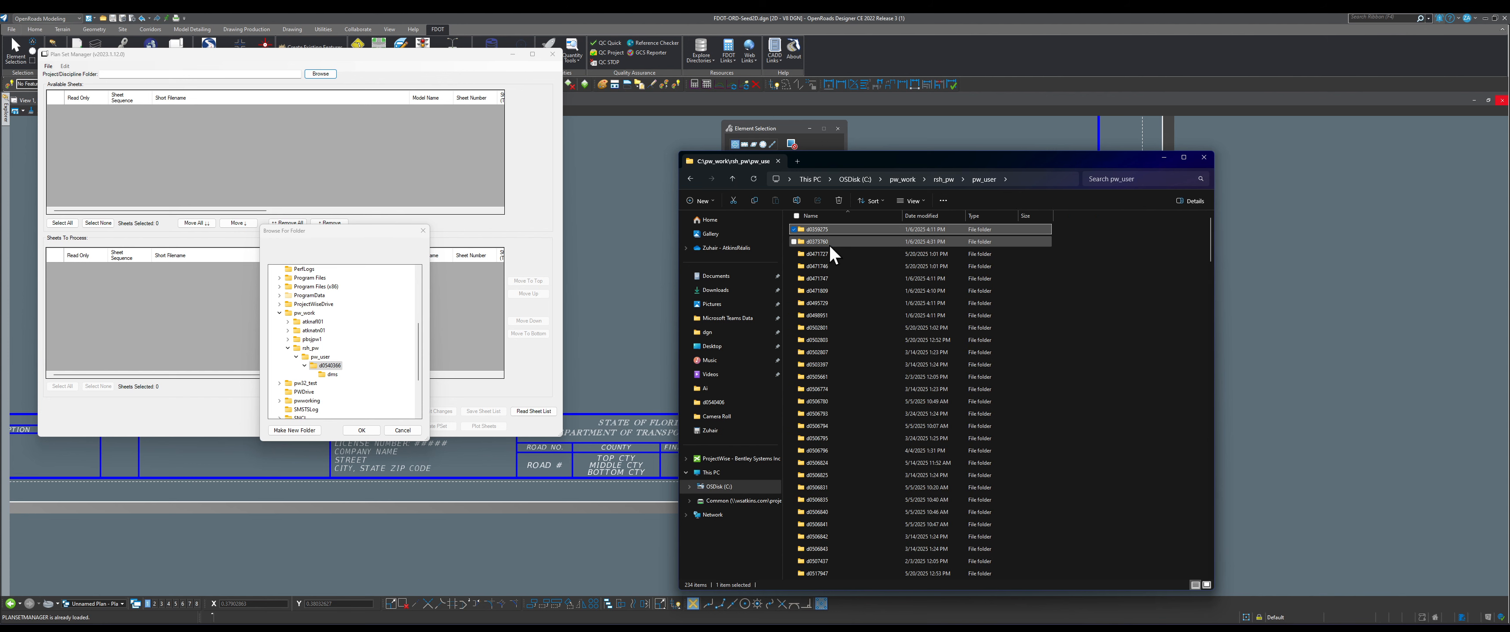
Step: Review the start of the pw_user folder list and sort the folders by name in descending order
{"action": "scroll", "coordinate": [839, 262], "scroll_direction": "down", "scroll_amount": 1}
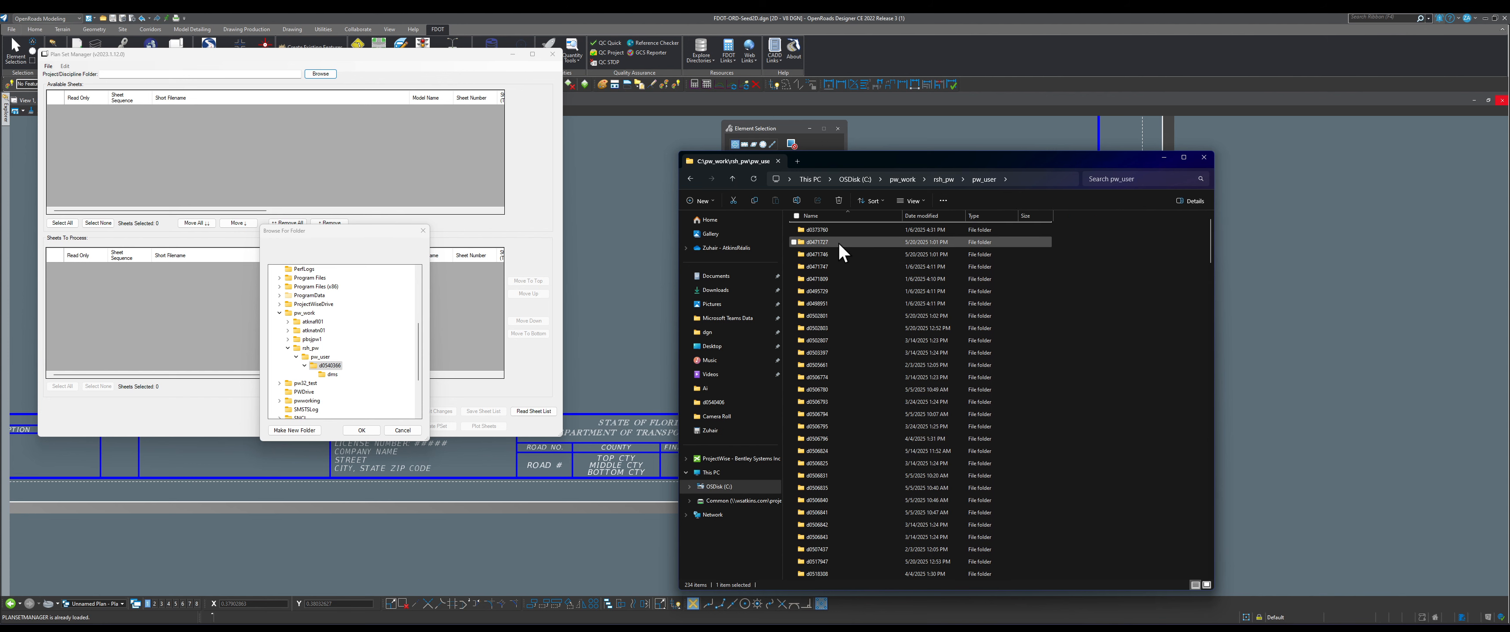
{"action": "scroll", "coordinate": [844, 258], "scroll_direction": "up", "scroll_amount": 1}
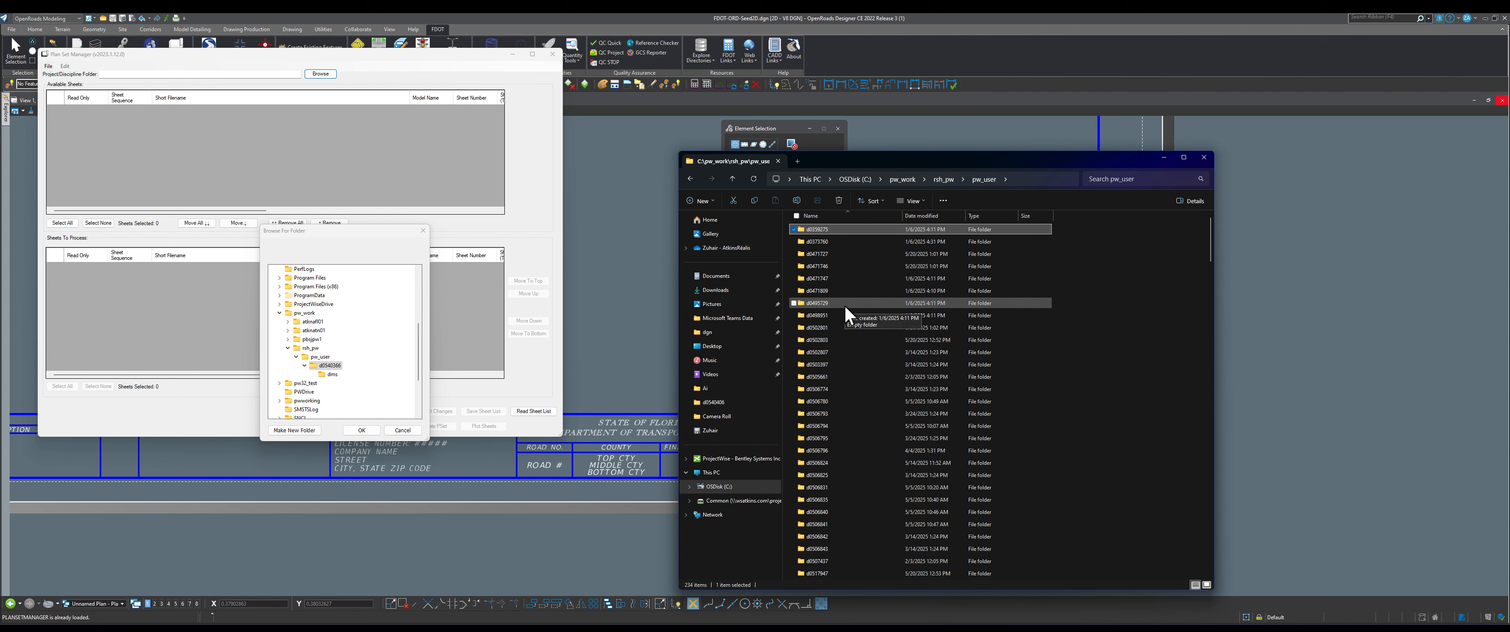
{"action": "left_click", "coordinate": [826, 215]}
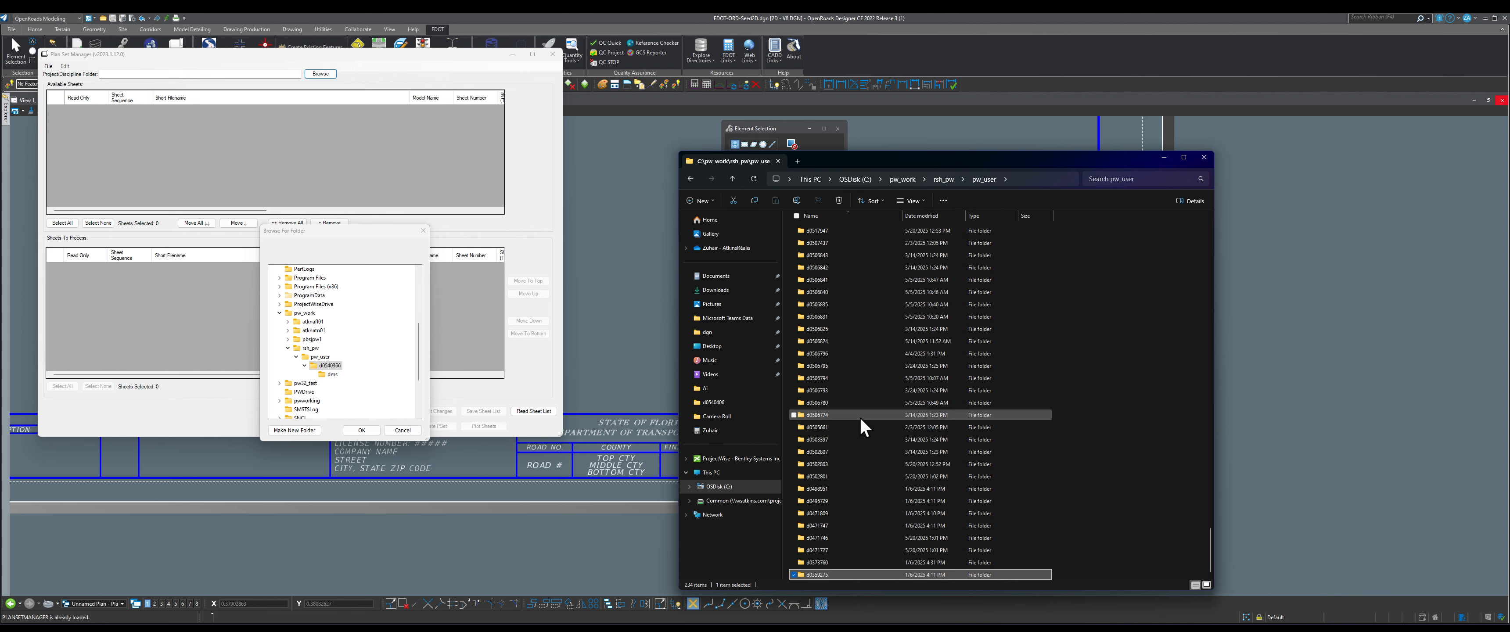
Step: Look through the descending pw_user folder list for the subfolder selected in Plan Set Manager's folder browser
{"action": "scroll", "coordinate": [878, 283], "scroll_direction": "up", "scroll_amount": 10}
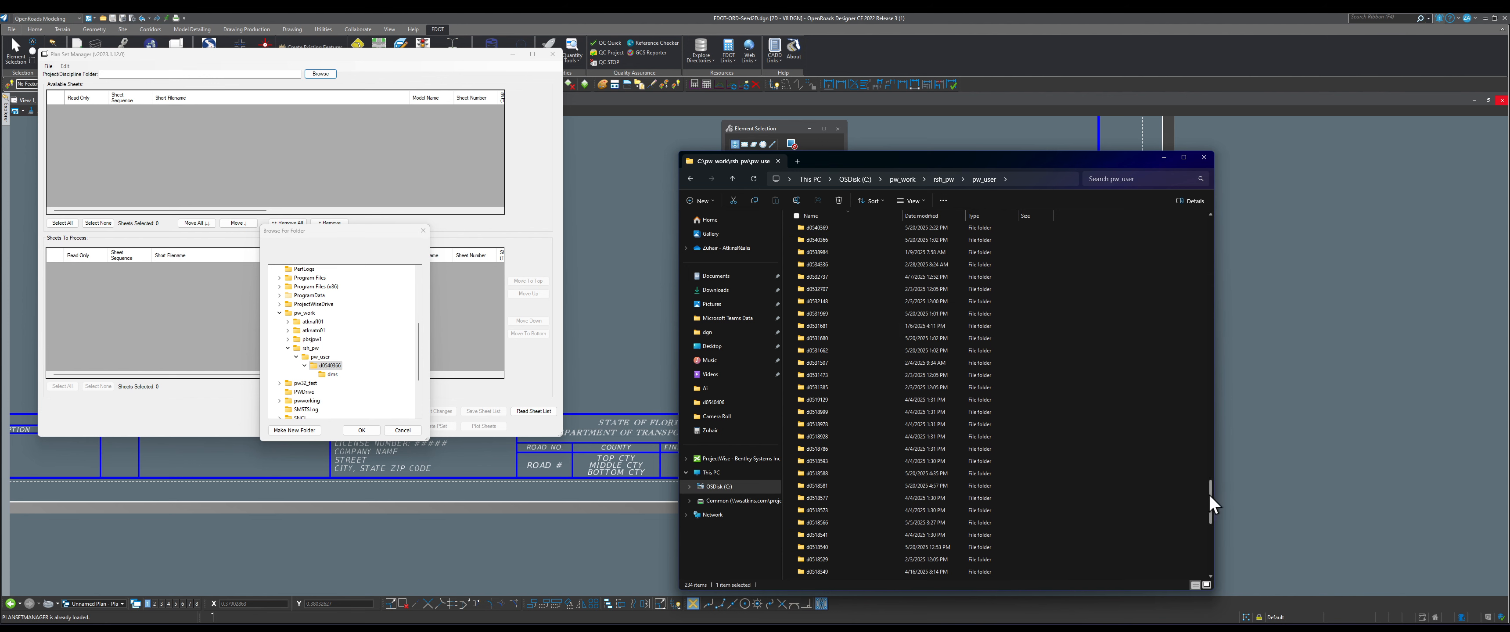
{"action": "left_click_drag", "start_coordinate": [1210, 494], "coordinate": [1197, 364]}
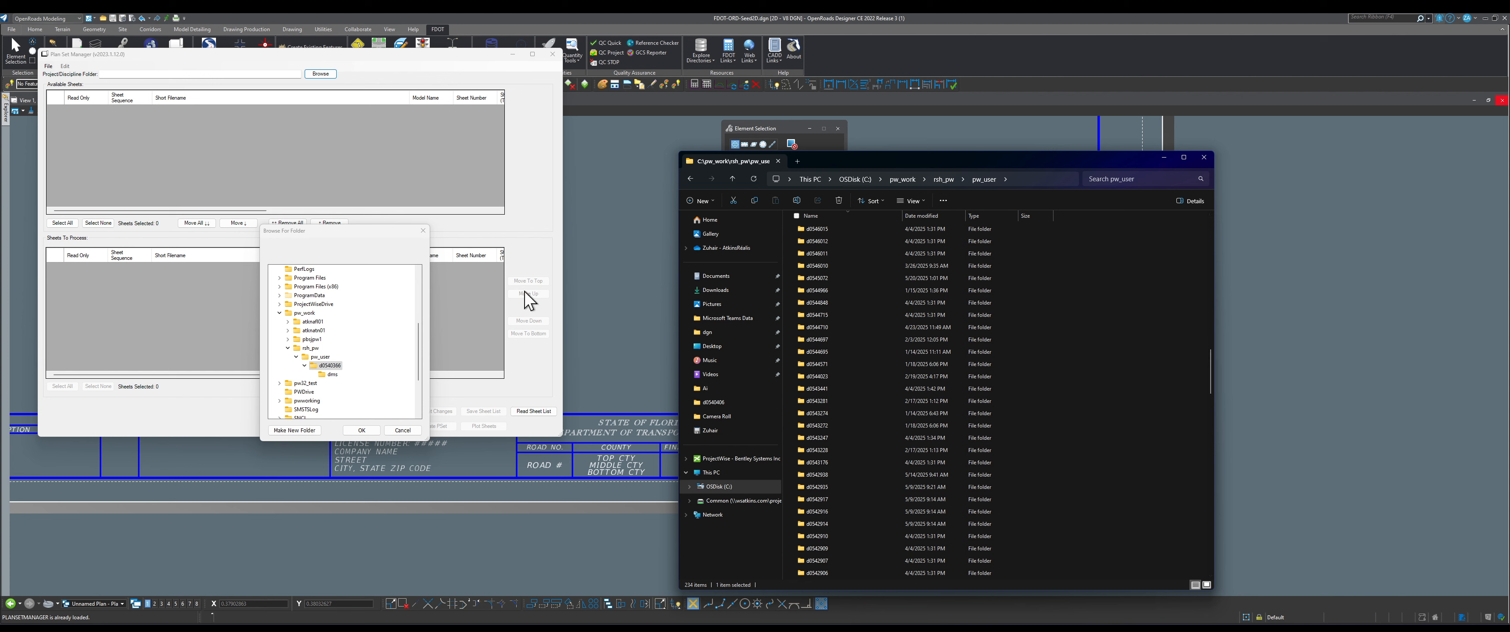
{"action": "left_click_drag", "start_coordinate": [1211, 360], "coordinate": [1209, 325]}
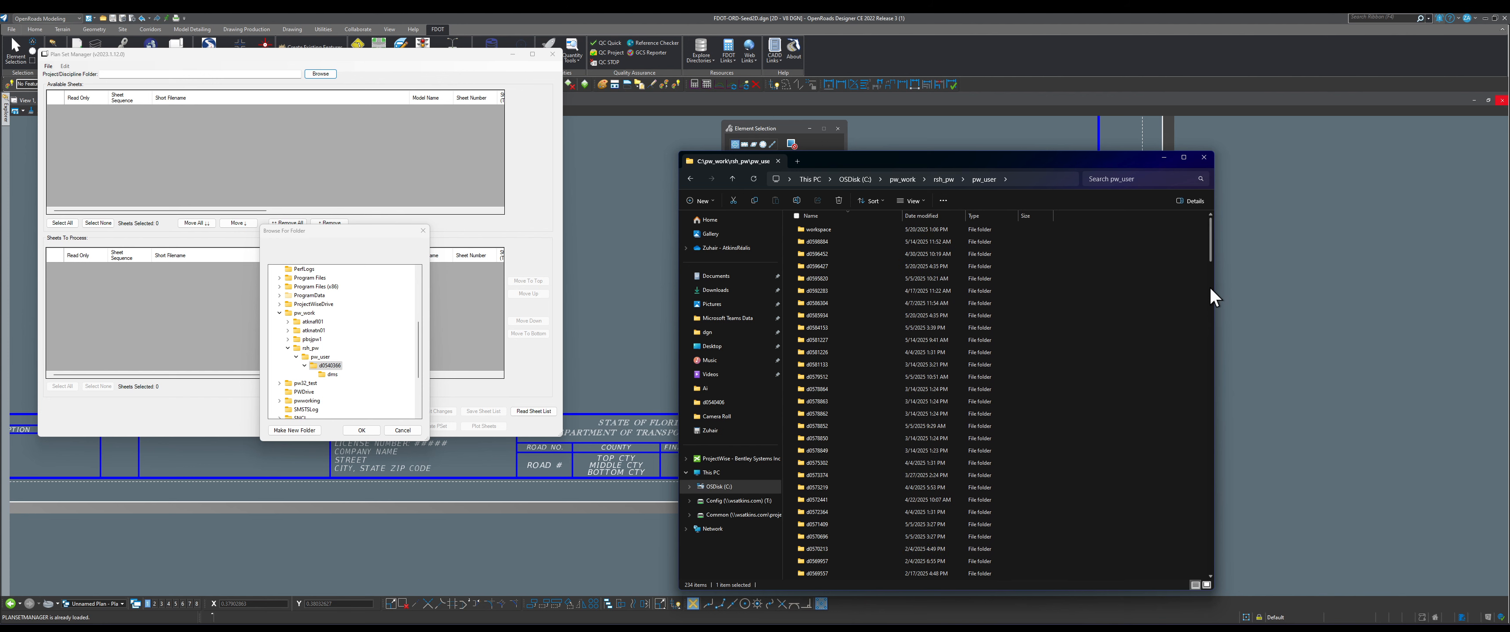
{"action": "left_click_drag", "start_coordinate": [1211, 249], "coordinate": [1211, 306]}
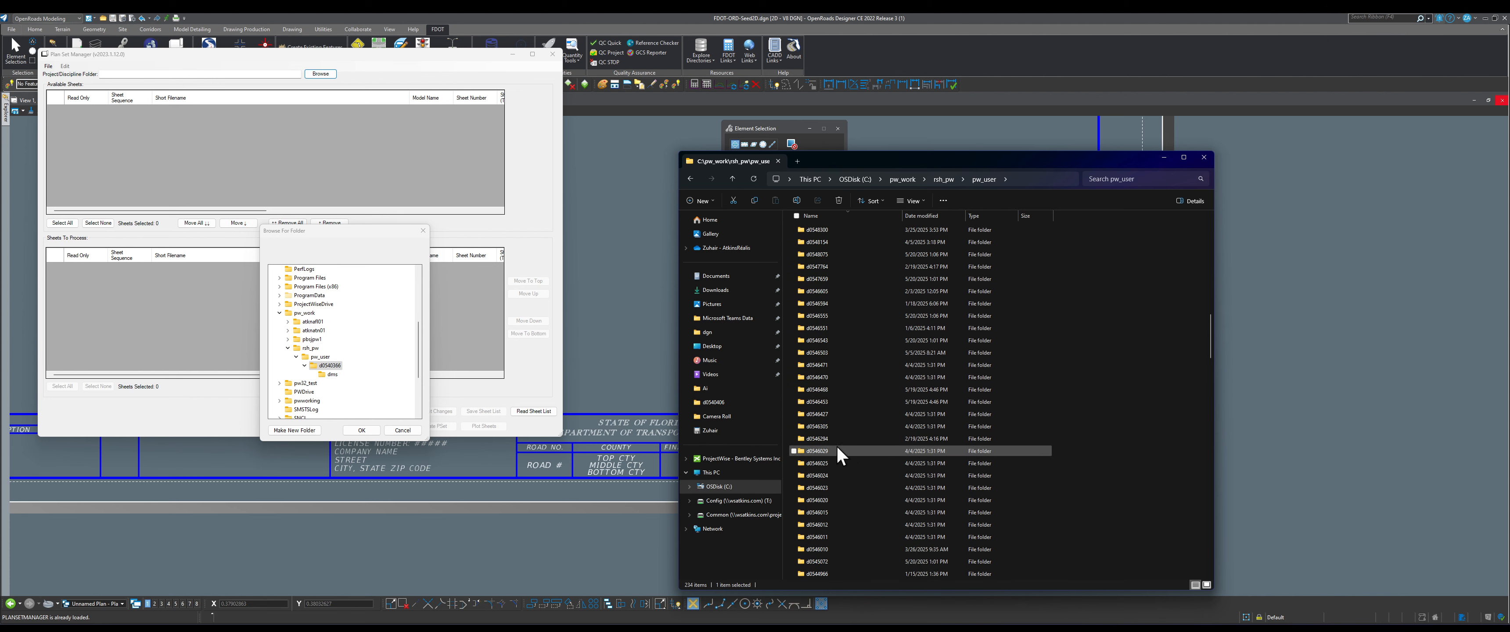
{"action": "scroll", "coordinate": [830, 428], "scroll_direction": "down", "scroll_amount": 7}
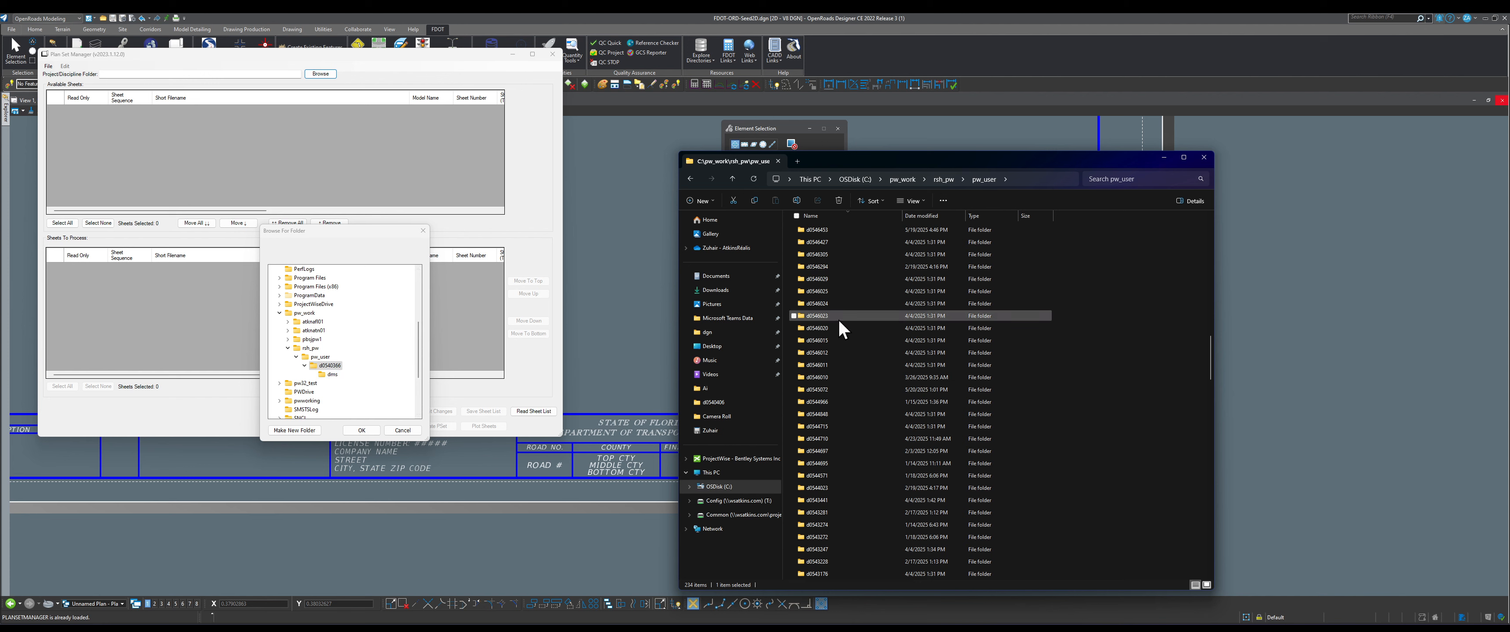
{"action": "scroll", "coordinate": [839, 319], "scroll_direction": "up", "scroll_amount": 4}
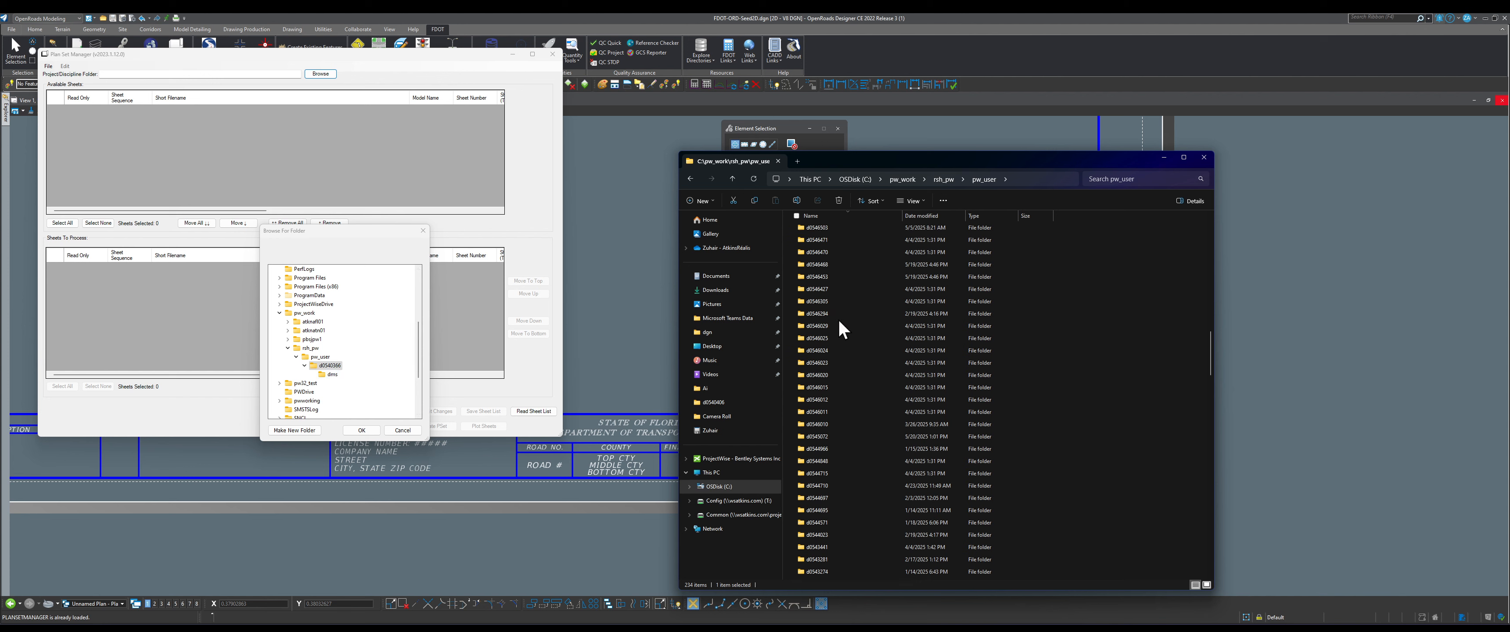
{"action": "scroll", "coordinate": [839, 320], "scroll_direction": "up", "scroll_amount": 3}
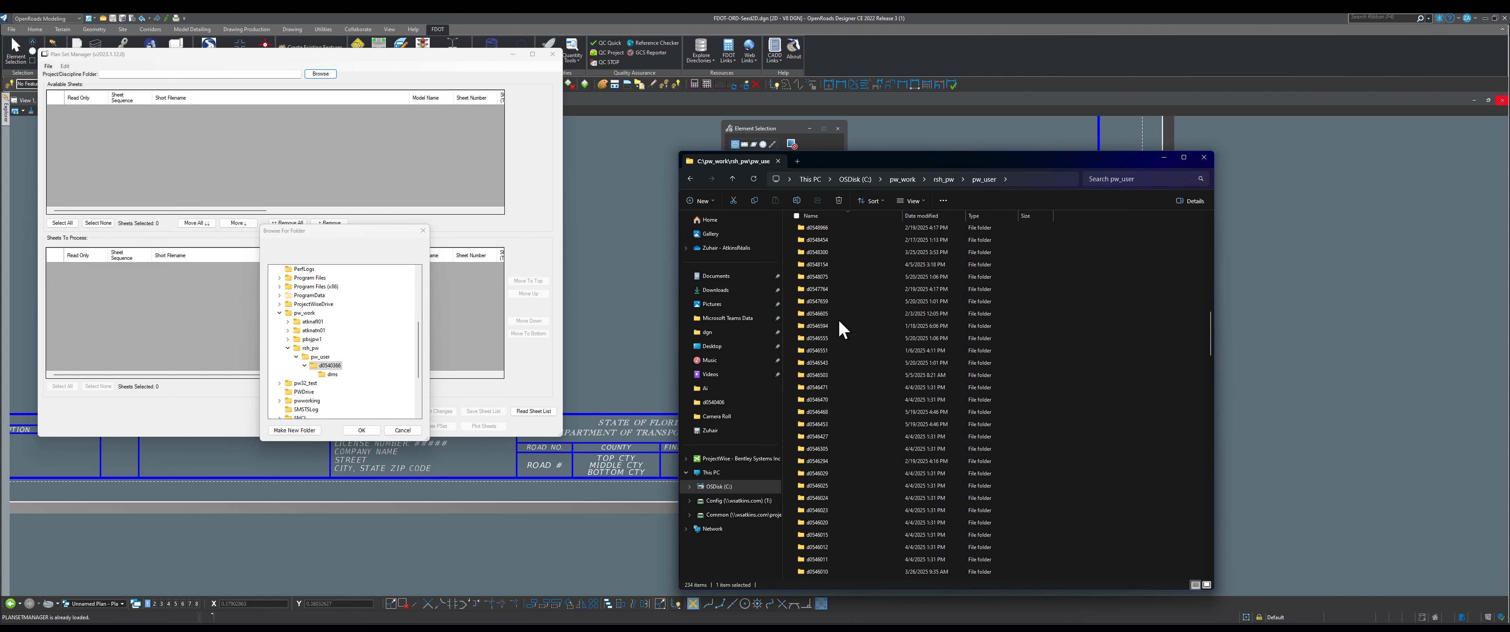
{"action": "scroll", "coordinate": [839, 320], "scroll_direction": "up", "scroll_amount": 3}
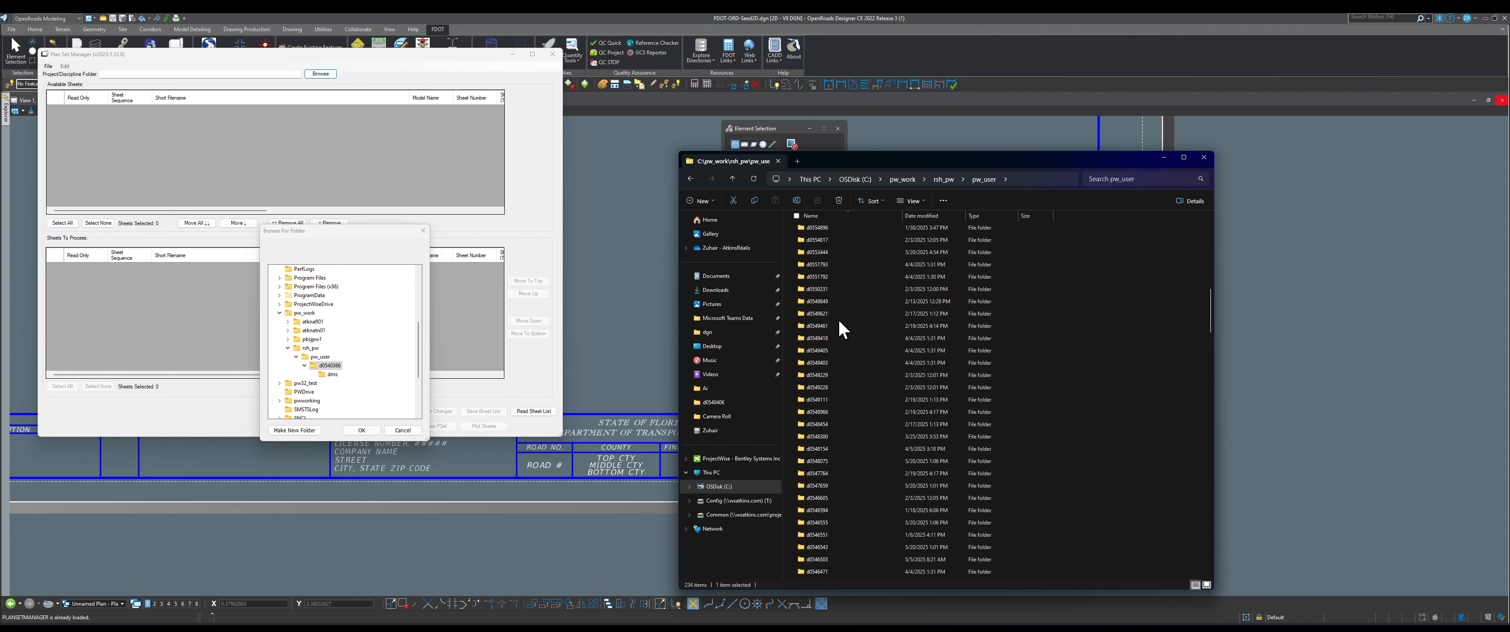
Step: Search the pw_user folder for d0540366
{"action": "left_click", "coordinate": [1146, 180]}
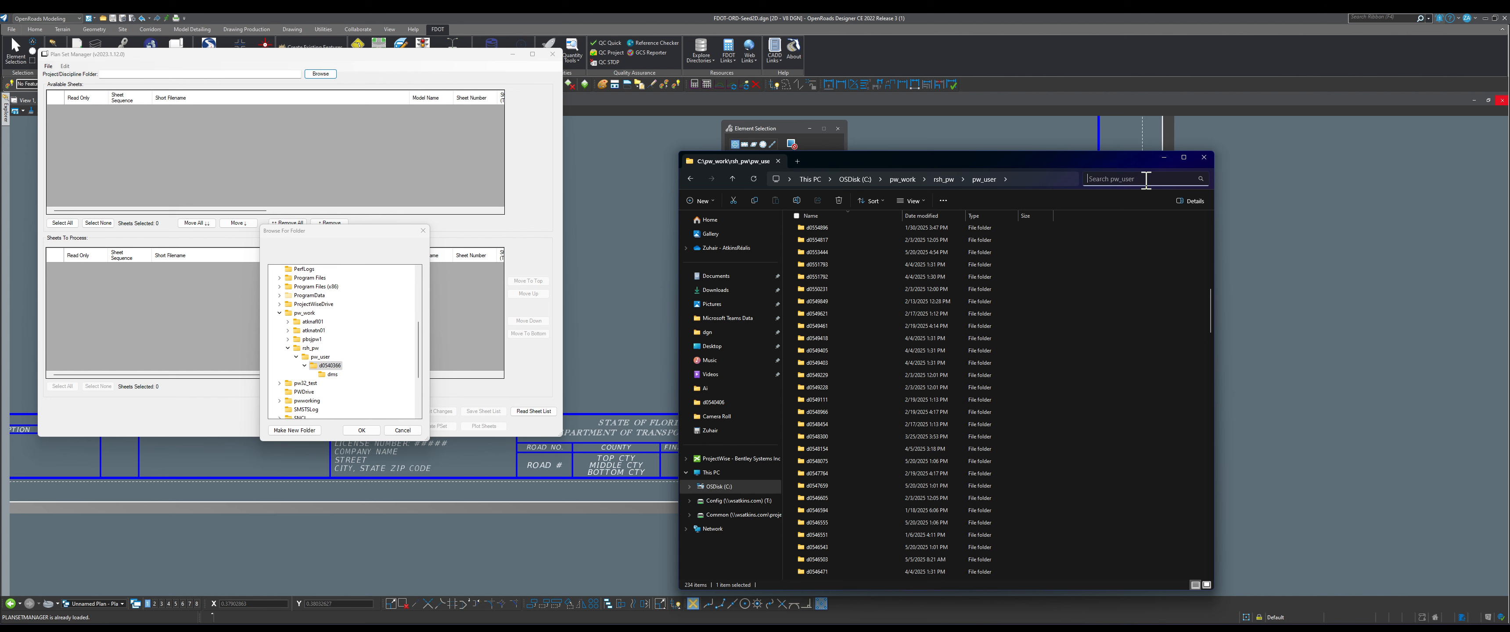
{"action": "type", "text": "d0"}
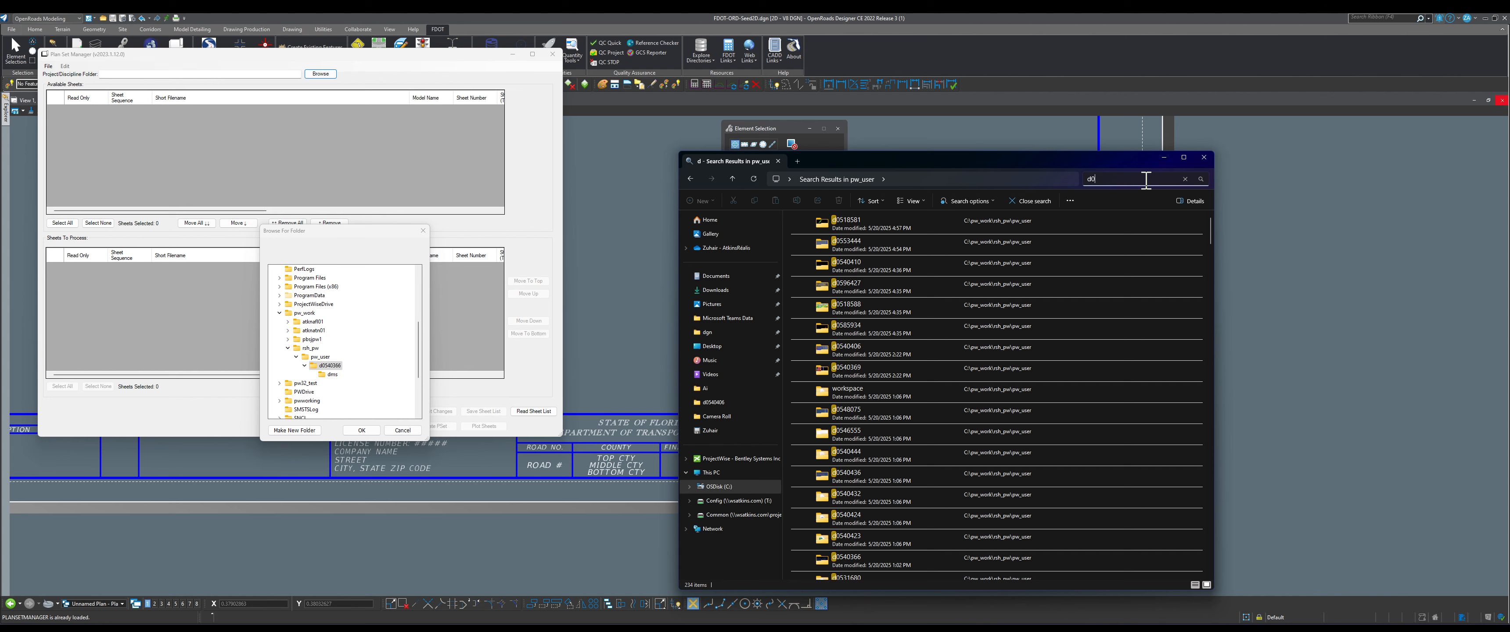
{"action": "type", "text": "5"}
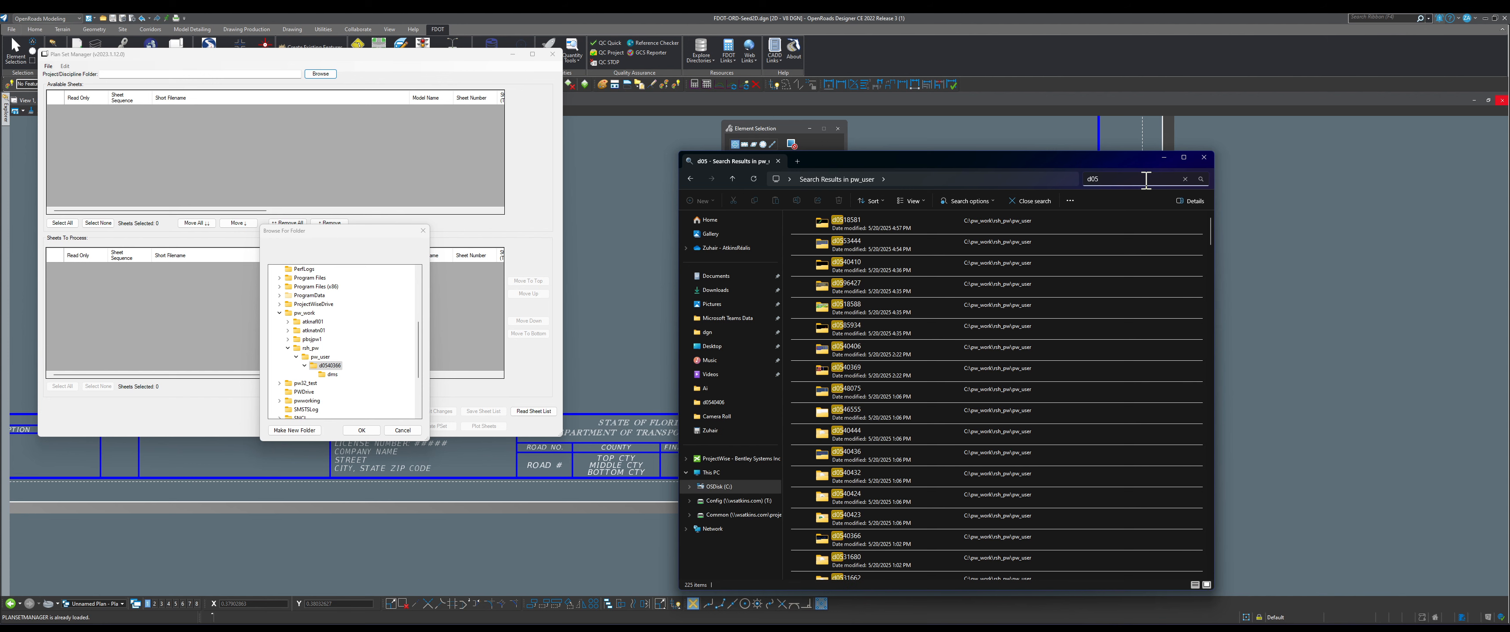
{"action": "type", "text": "40366"}
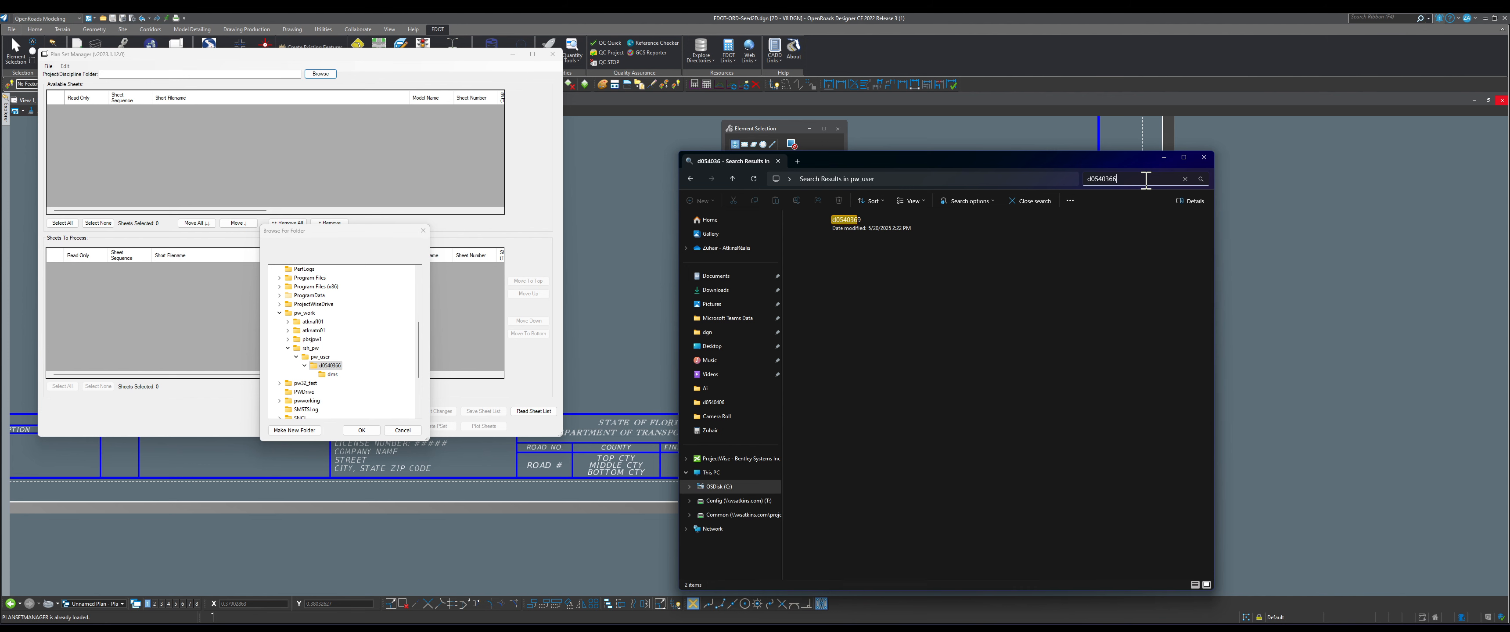
Step: Open the d0540366 folder and its dms subfolder to check their contents, and return to the search results
{"action": "double_click", "coordinate": [887, 225]}
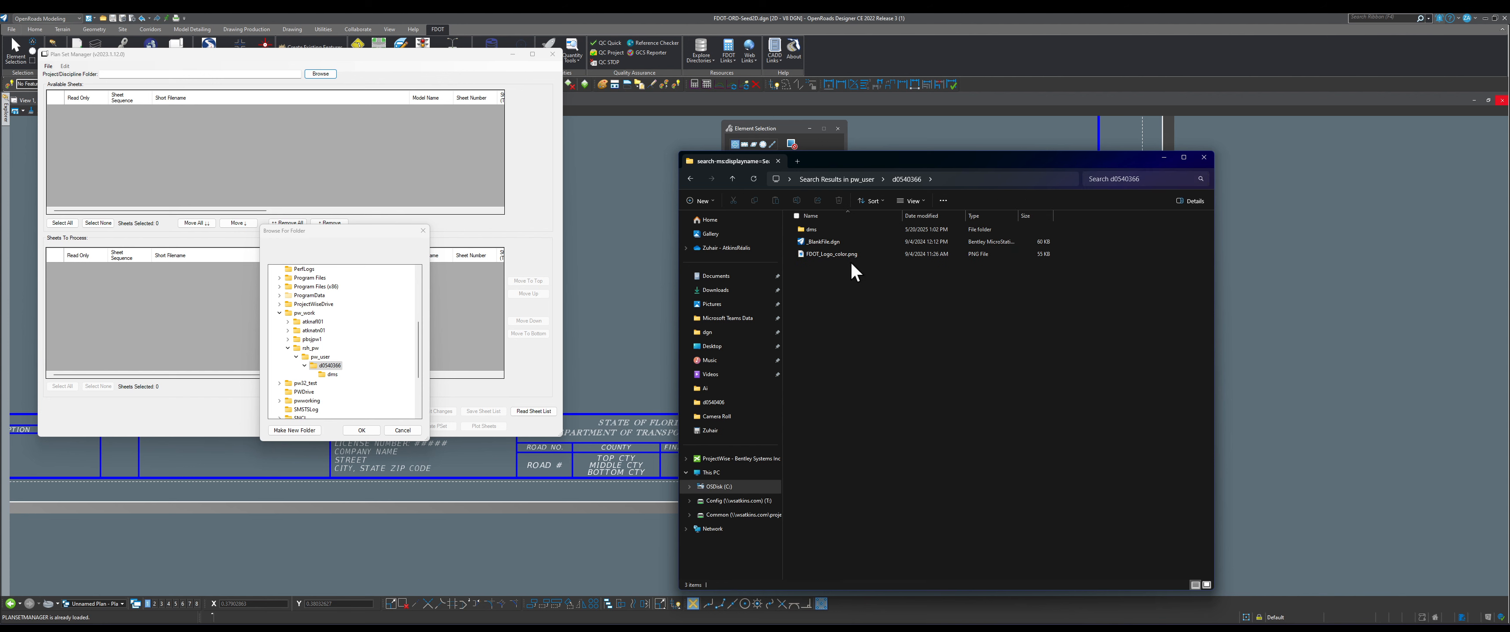
{"action": "double_click", "coordinate": [838, 230]}
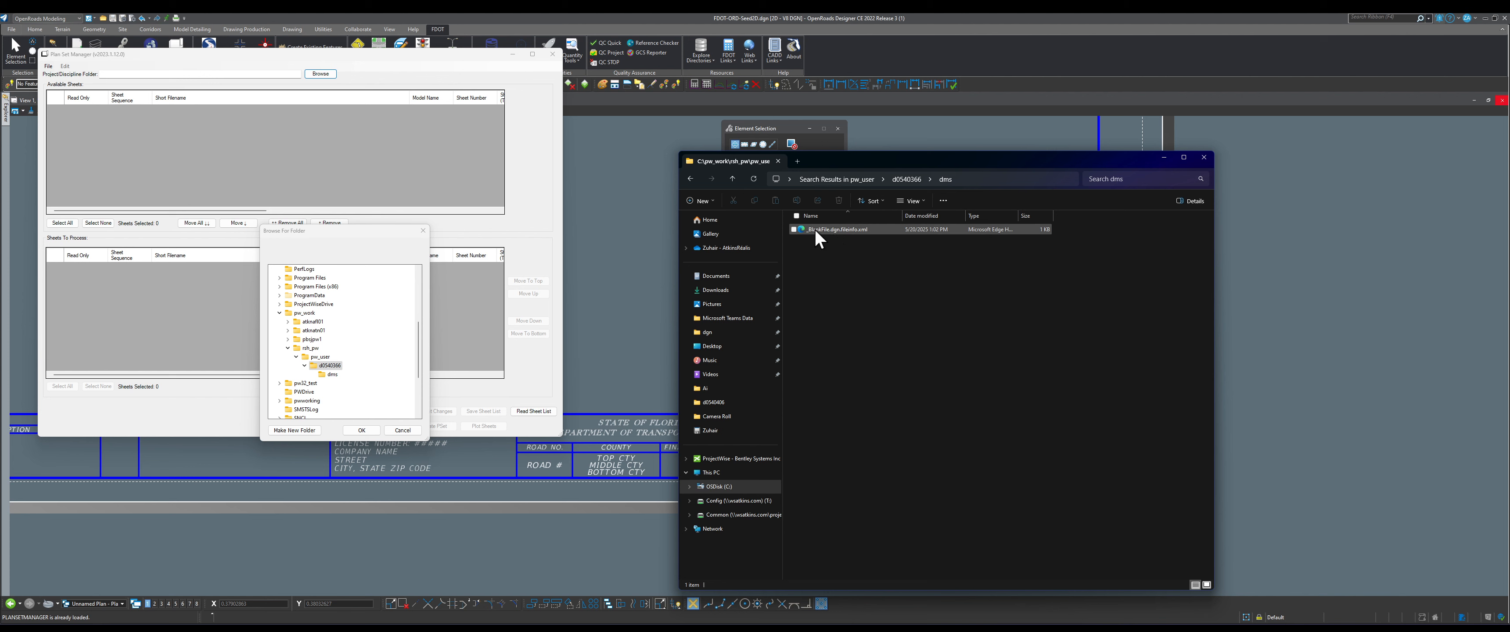
{"action": "left_click", "coordinate": [732, 179]}
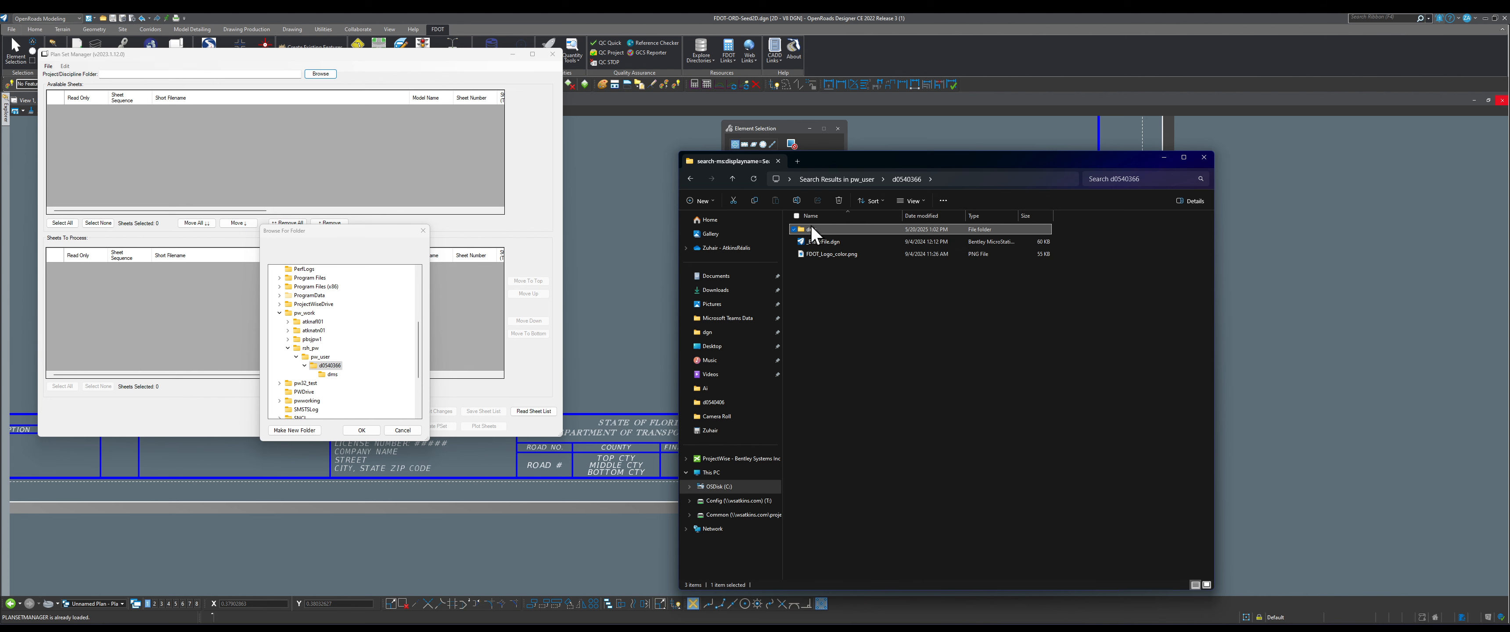
{"action": "left_click", "coordinate": [732, 179]}
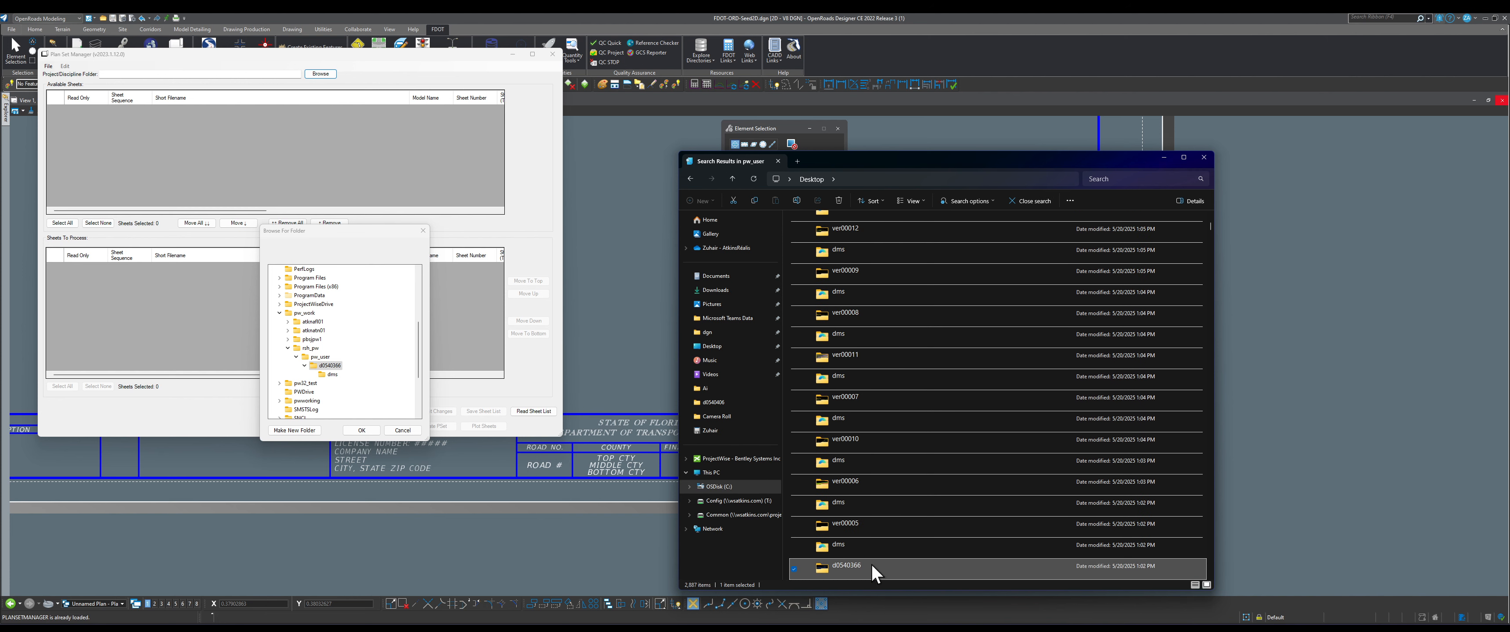
Step: Rename the d0540366 folder as d0540366_old
{"action": "right_click", "coordinate": [872, 567]}
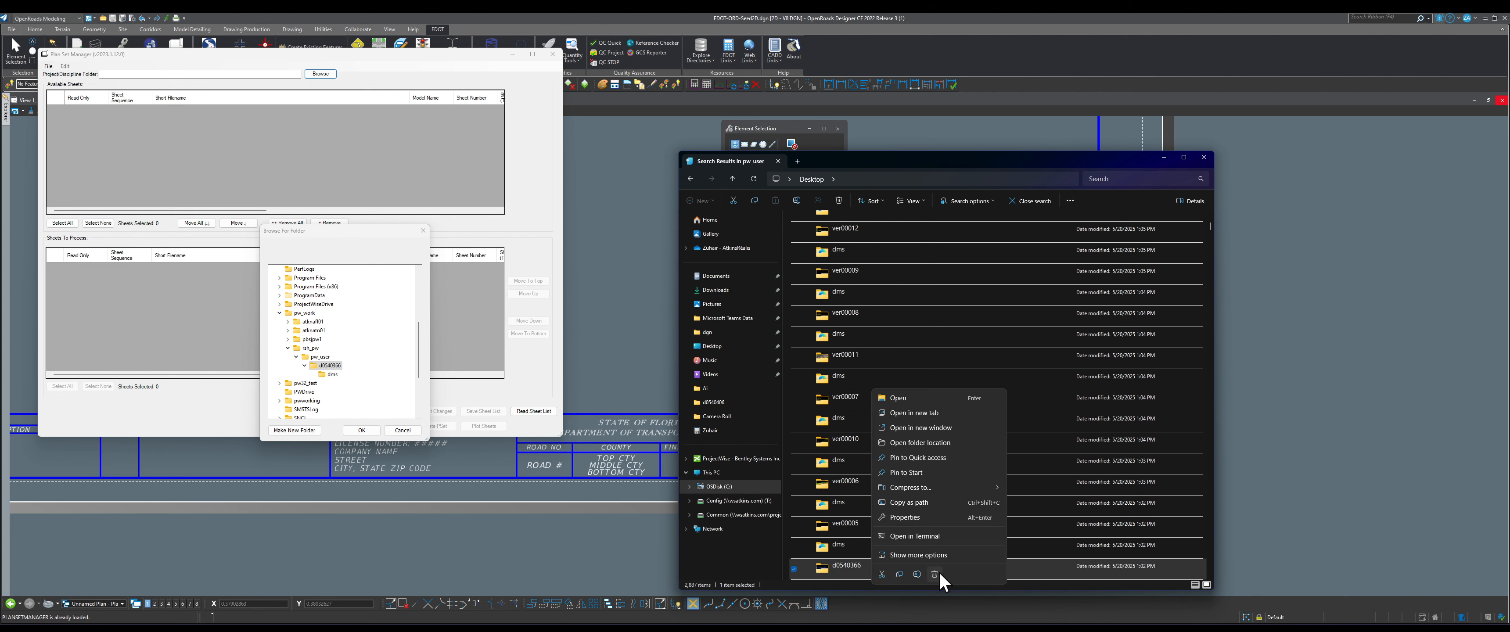
{"action": "right_click", "coordinate": [854, 569]}
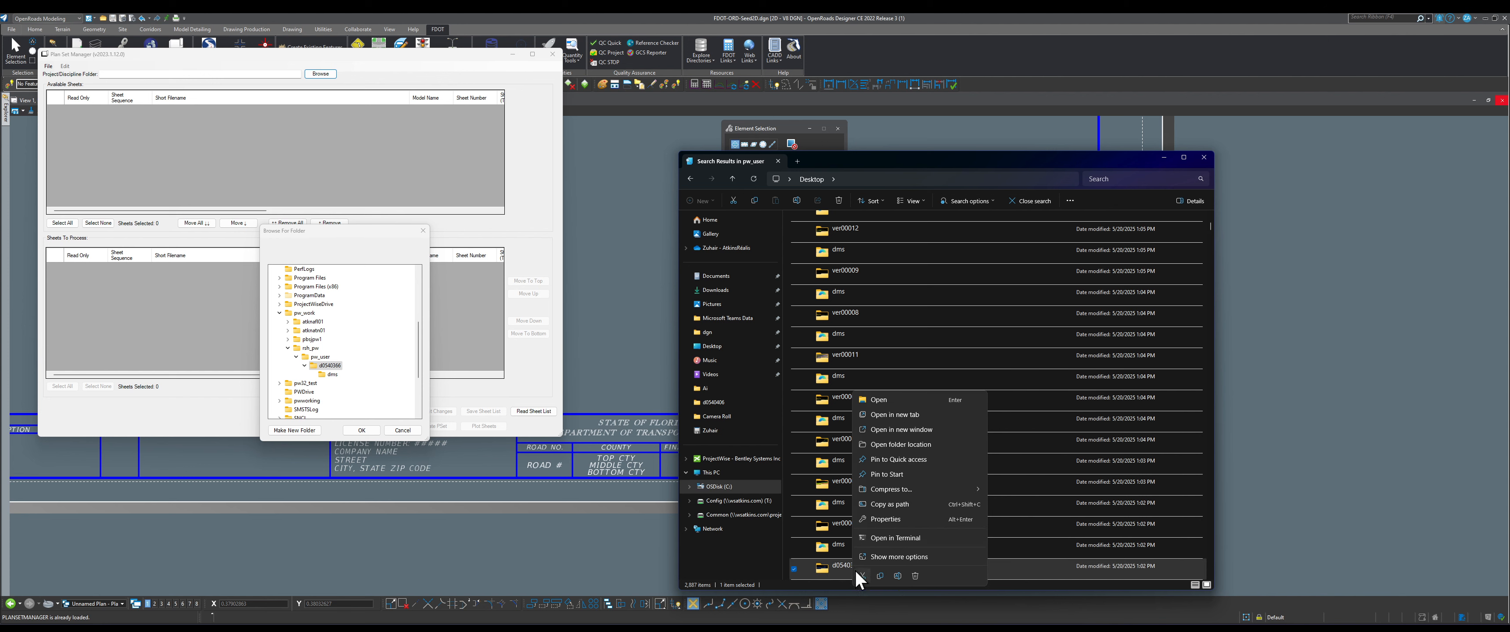
{"action": "left_click", "coordinate": [885, 557]}
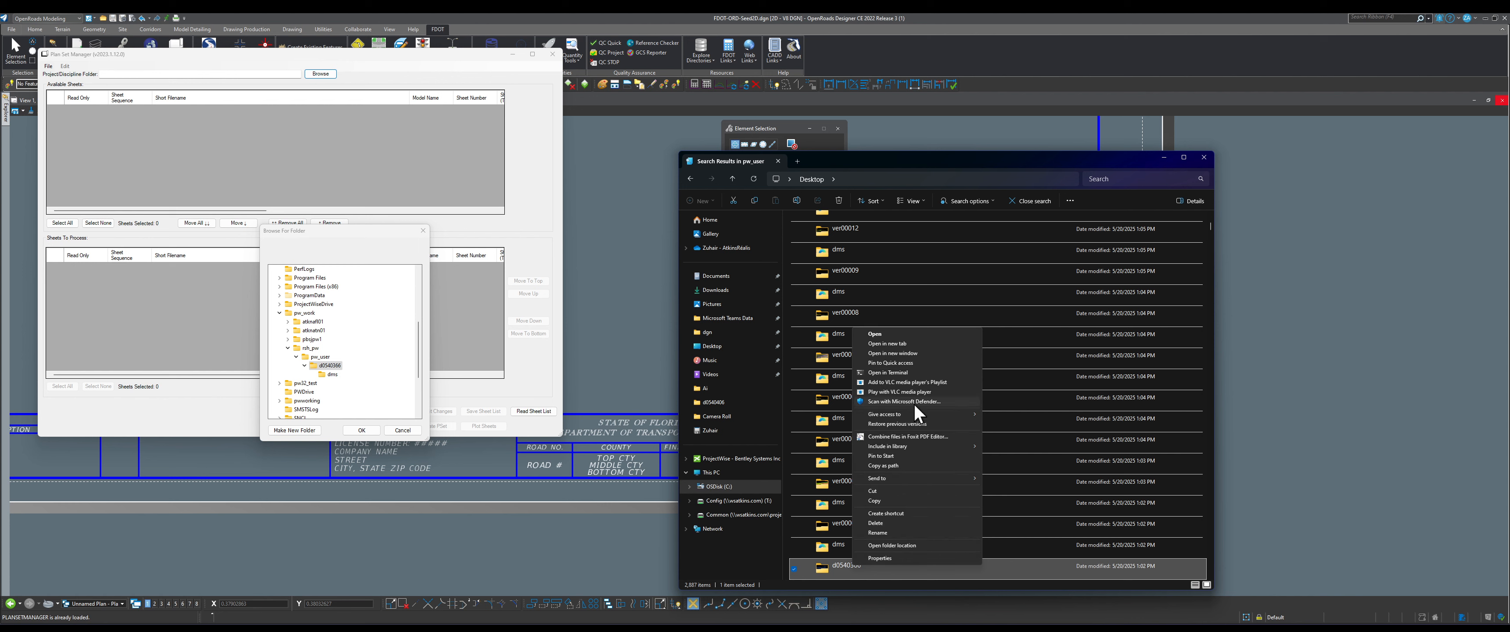
{"action": "left_click", "coordinate": [878, 532]}
{"action": "left_click", "coordinate": [873, 564]}
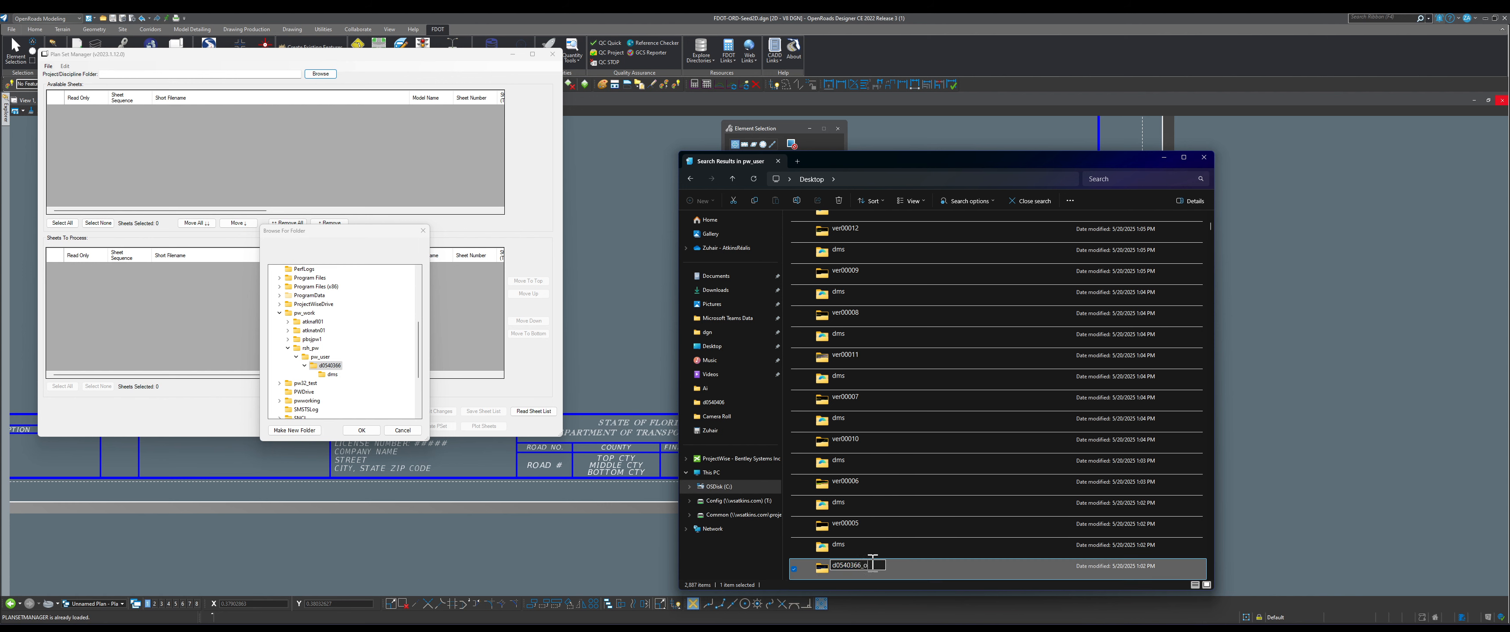
{"action": "key", "text": "Return"}
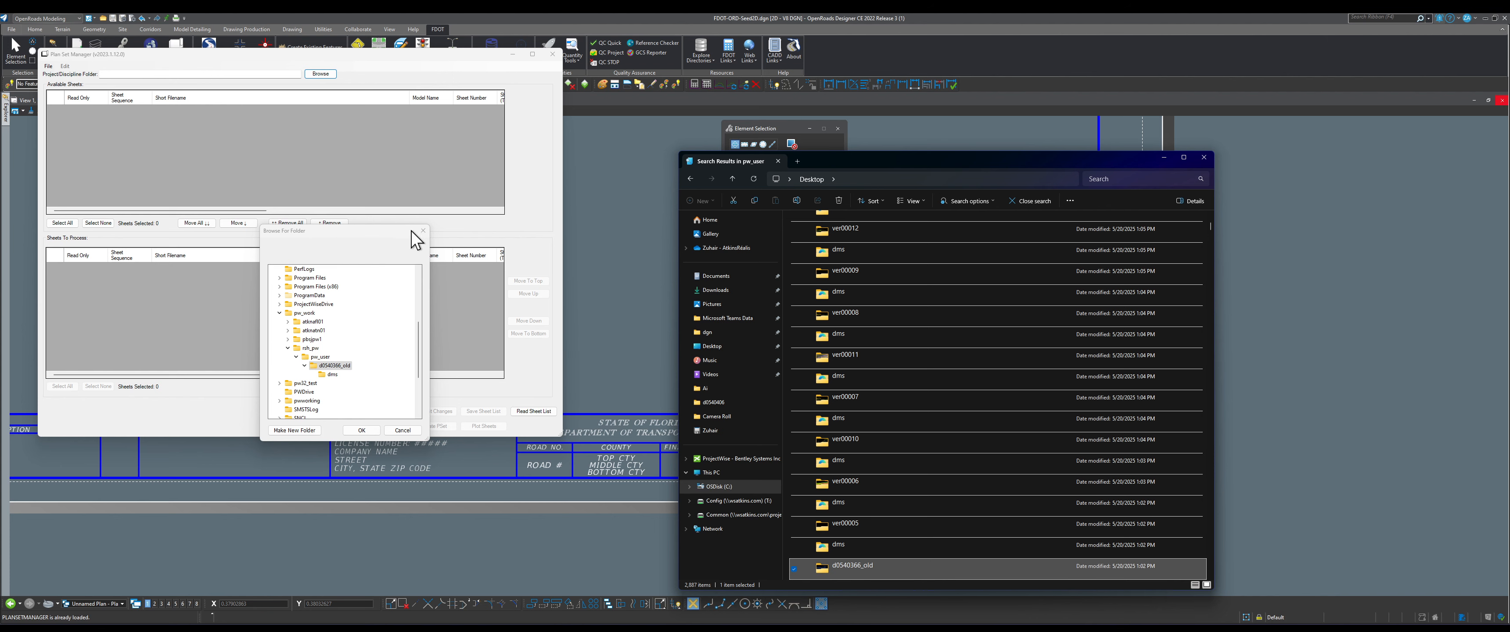
Step: Close the folder browser, restart Plan Set Manager and open its project folder browser again
{"action": "left_click", "coordinate": [423, 230]}
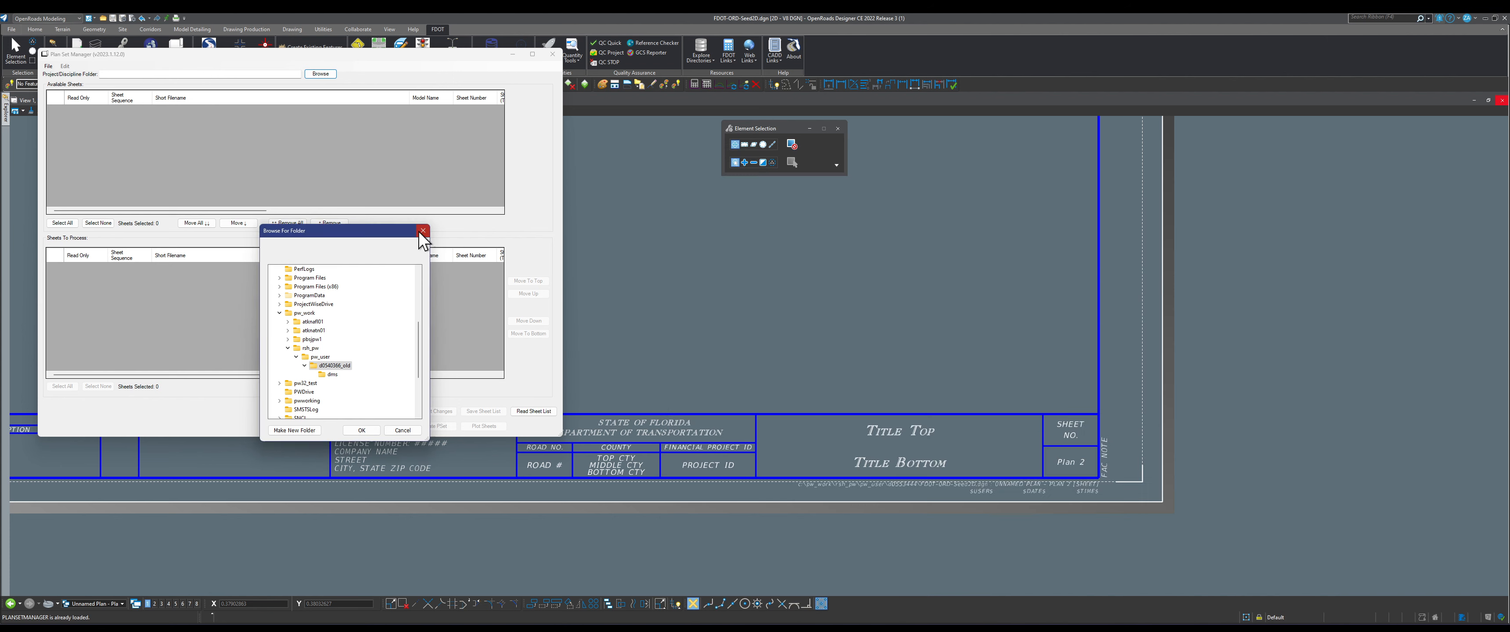
{"action": "left_click", "coordinate": [553, 54]}
{"action": "left_click", "coordinate": [172, 45]}
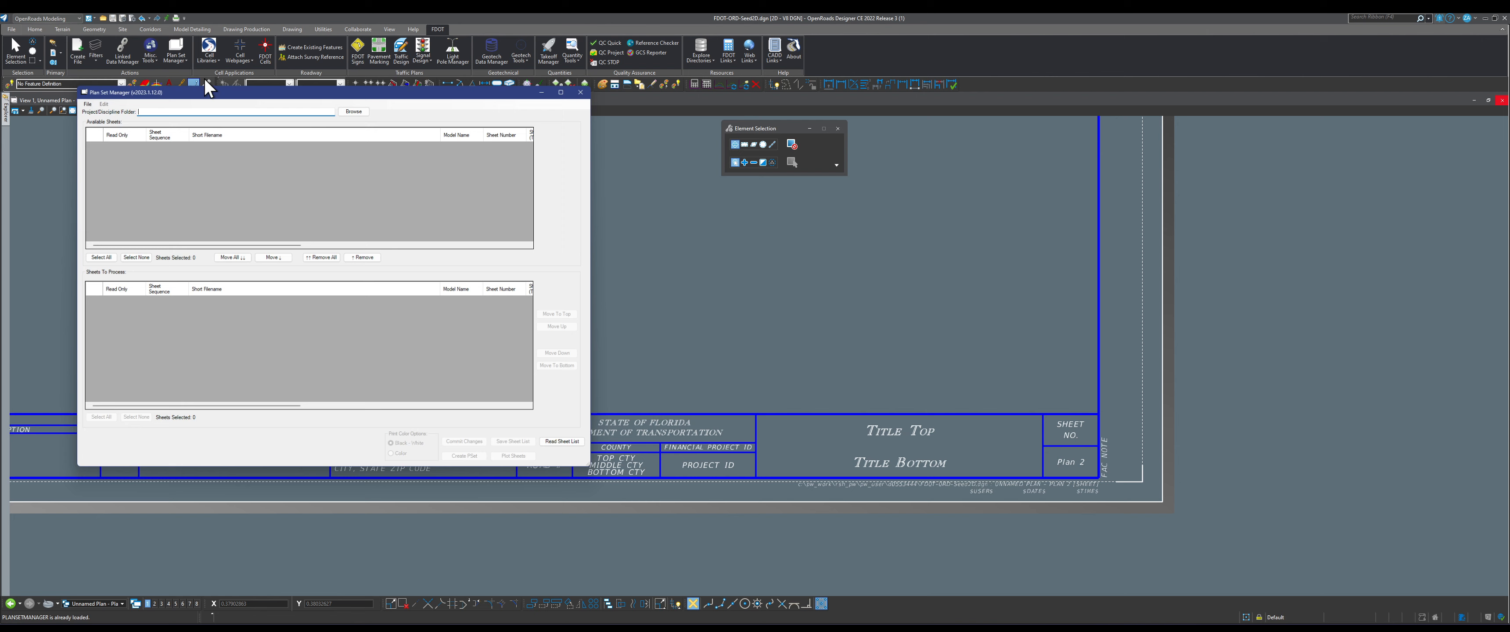
{"action": "left_click", "coordinate": [355, 109]}
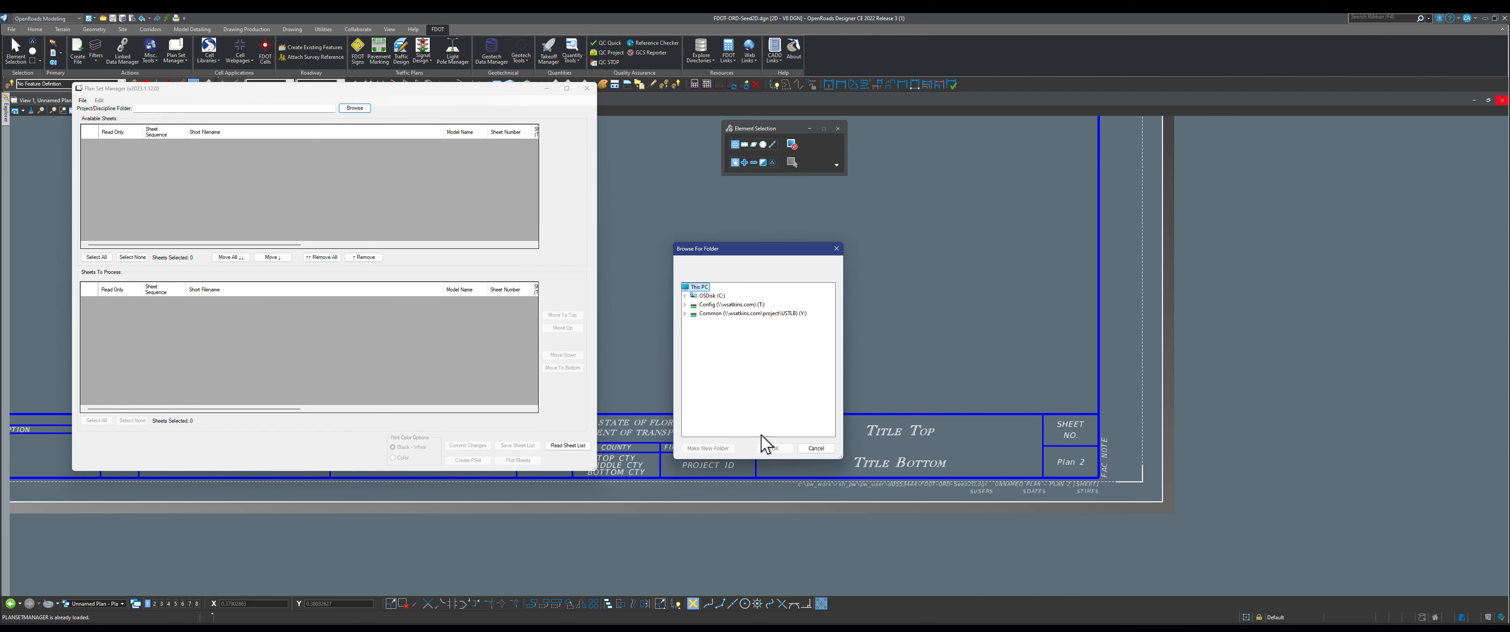
{"action": "left_click", "coordinate": [686, 296]}
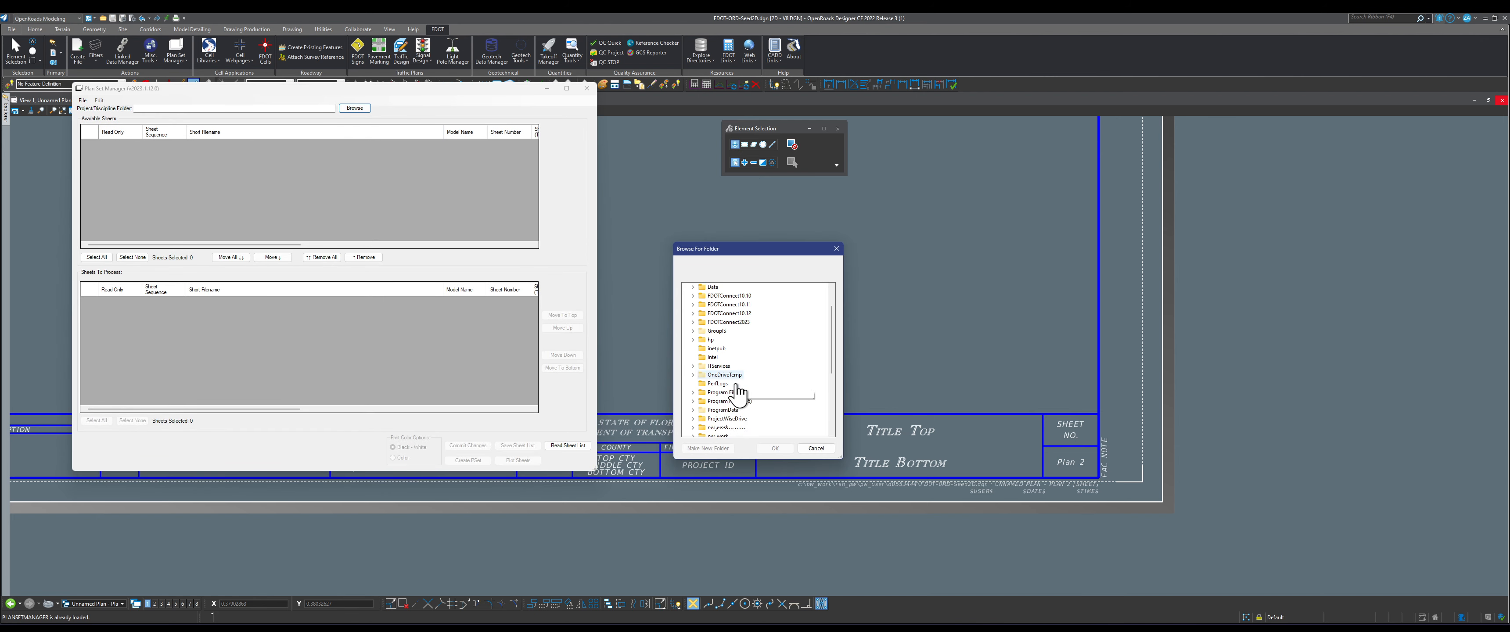
{"action": "scroll", "coordinate": [722, 375], "scroll_direction": "down", "scroll_amount": 3}
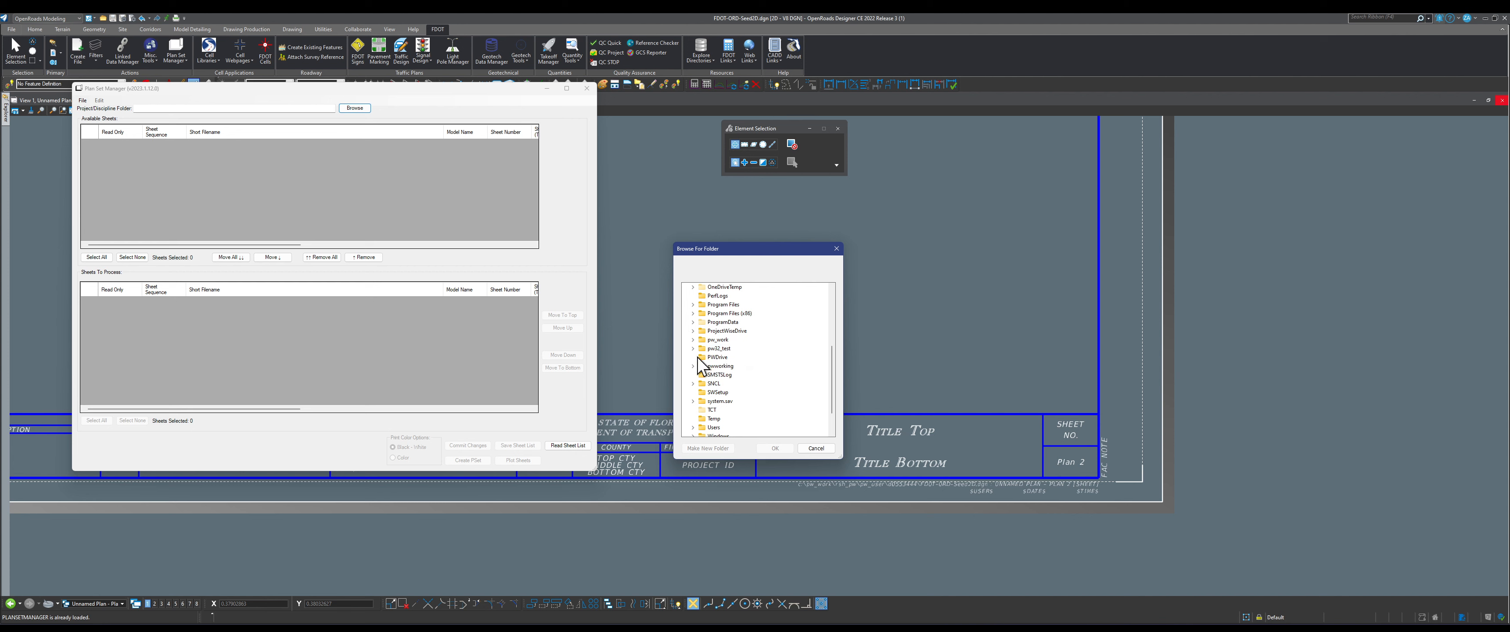
{"action": "left_click", "coordinate": [692, 339]}
{"action": "left_click", "coordinate": [702, 375]}
{"action": "left_click", "coordinate": [709, 384]}
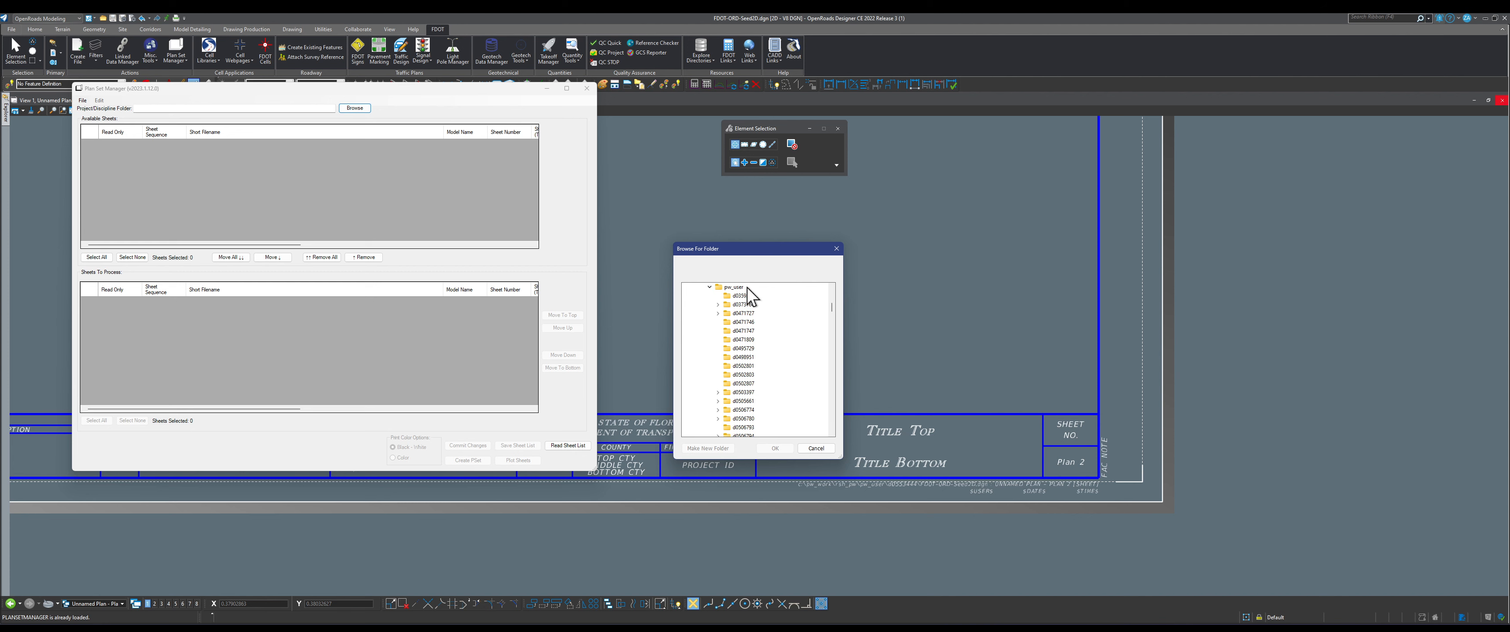
{"action": "scroll", "coordinate": [753, 340], "scroll_direction": "down", "scroll_amount": 7}
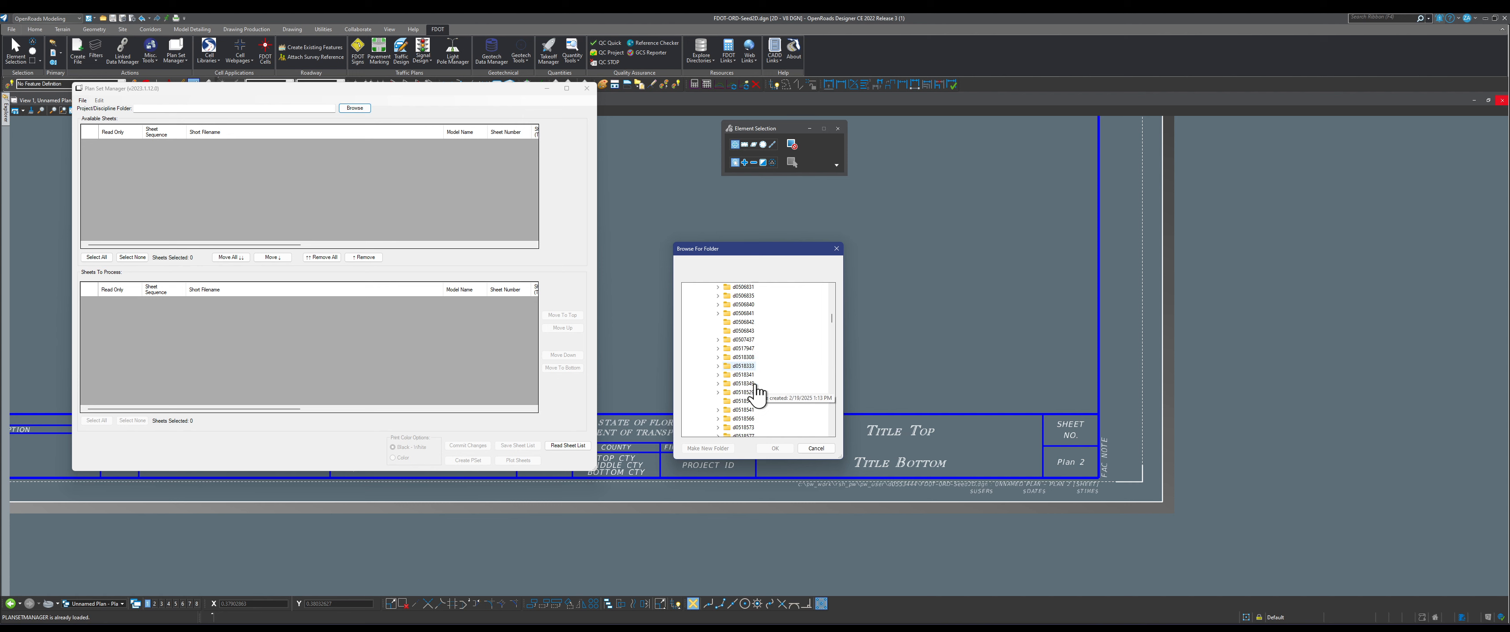
{"action": "left_click_drag", "start_coordinate": [832, 321], "coordinate": [833, 339]}
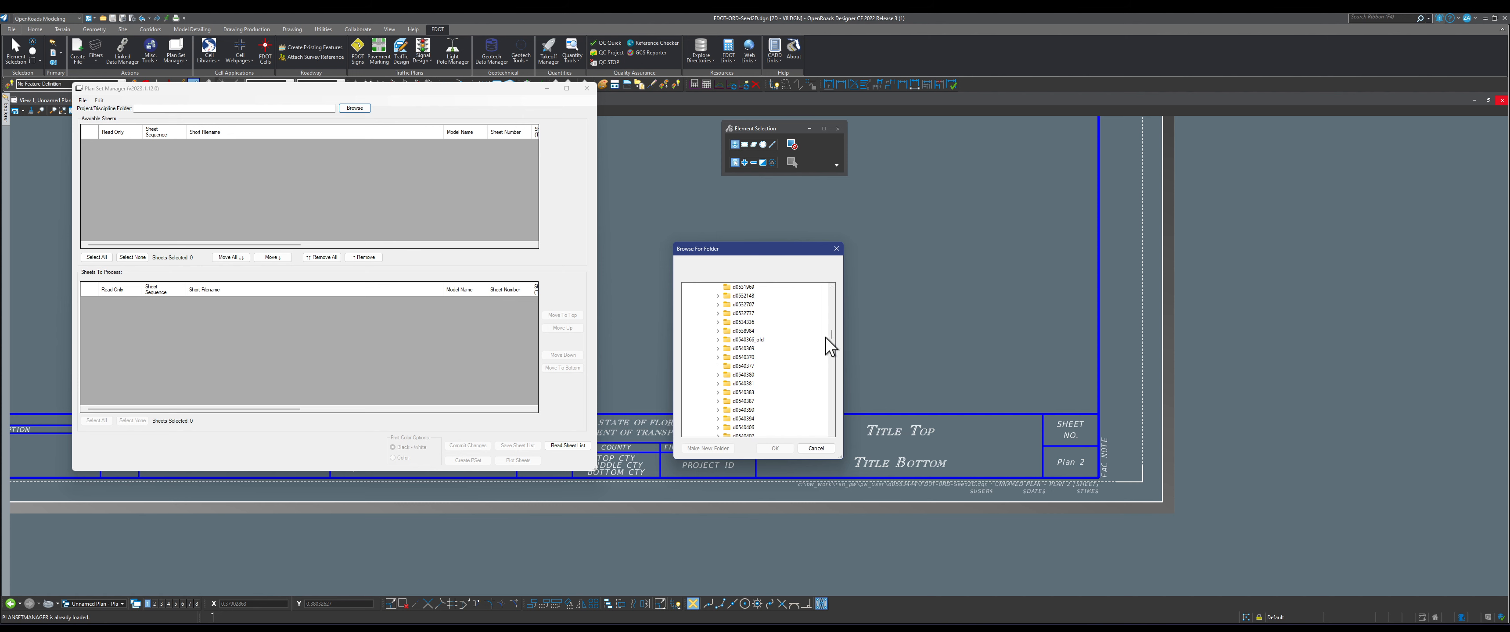
{"action": "left_click_drag", "start_coordinate": [826, 337], "coordinate": [834, 313]}
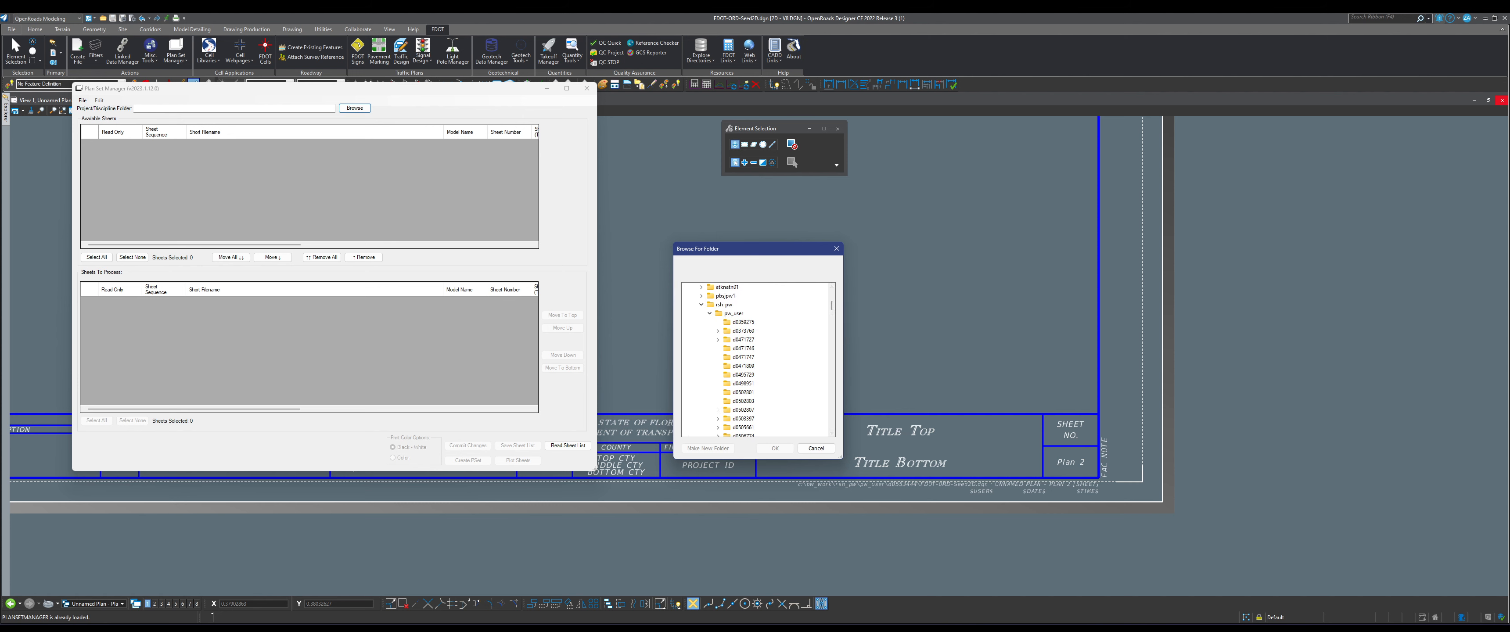
{"action": "left_click", "coordinate": [837, 248]}
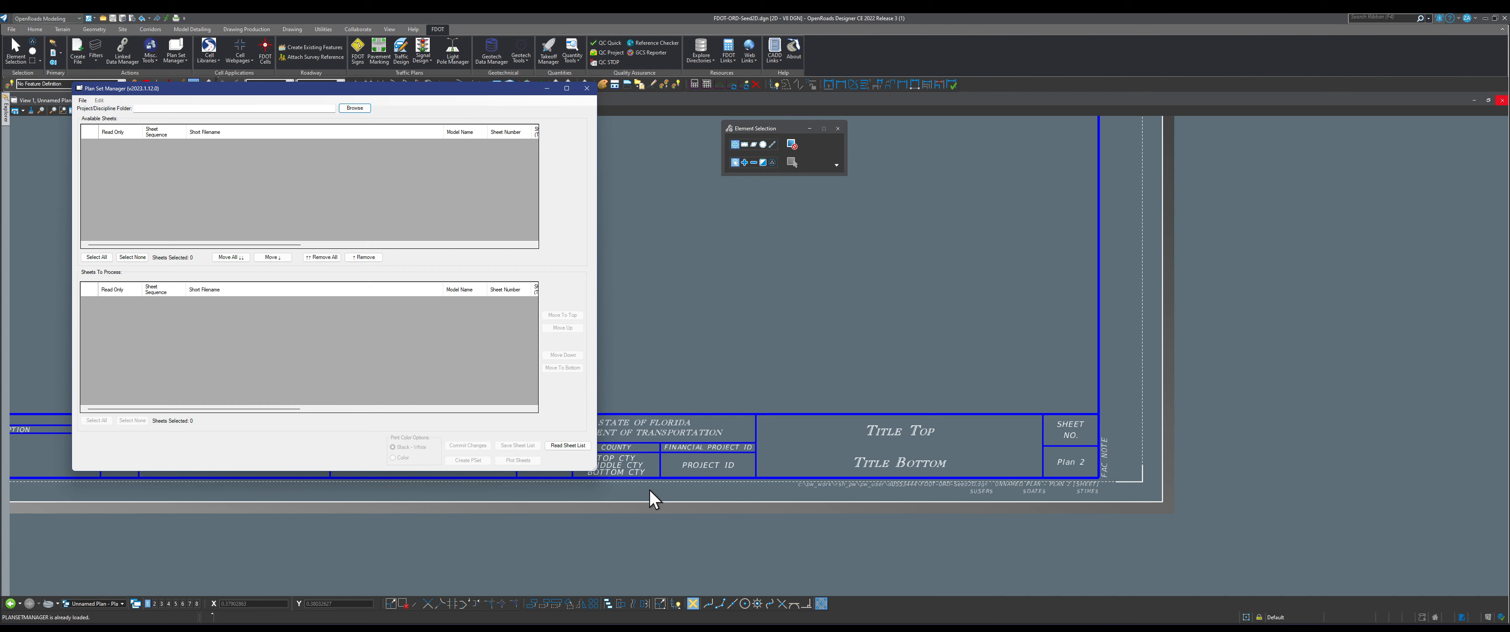
Step: Switch to the file explorer and delete the d0540366_old folder
{"action": "key", "text": "alt+Tab"}
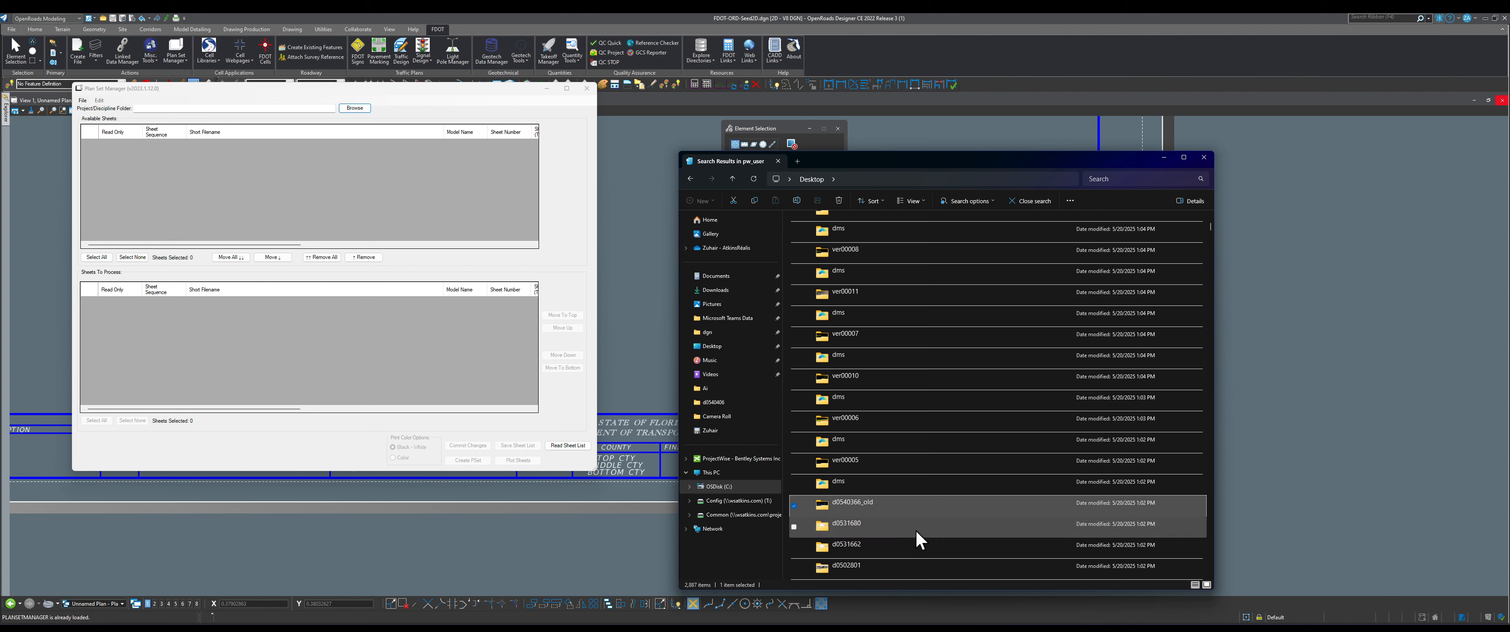
{"action": "right_click", "coordinate": [866, 514]}
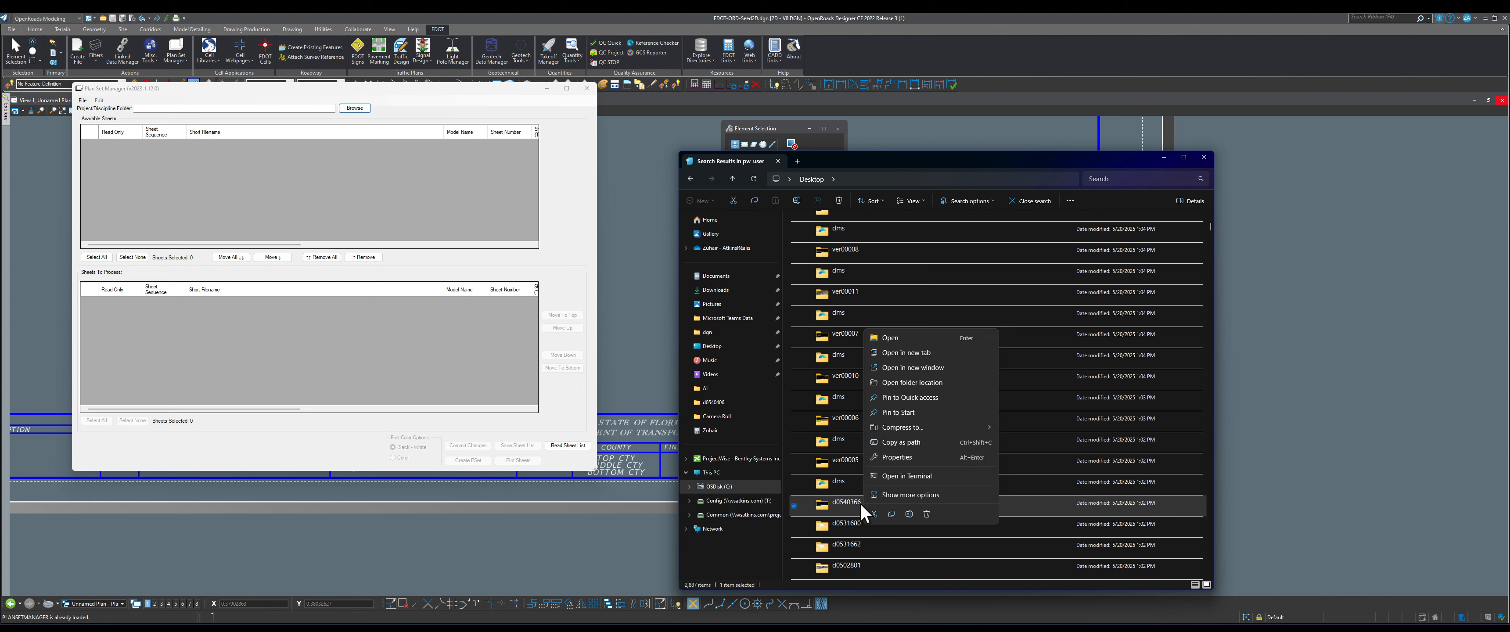
{"action": "left_click", "coordinate": [927, 515]}
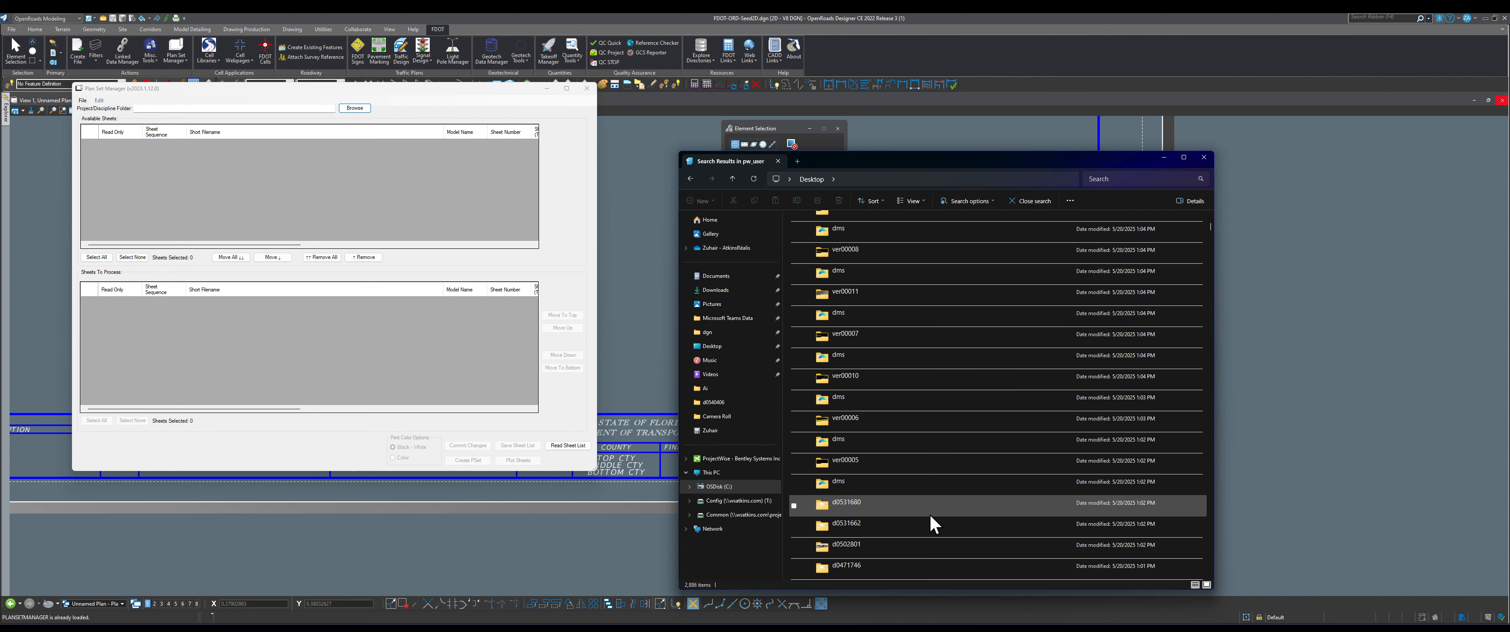
Step: Close Plan Set Manager and start it again from OpenRoads Designer
{"action": "left_click", "coordinate": [587, 88]}
{"action": "left_click", "coordinate": [179, 45]}
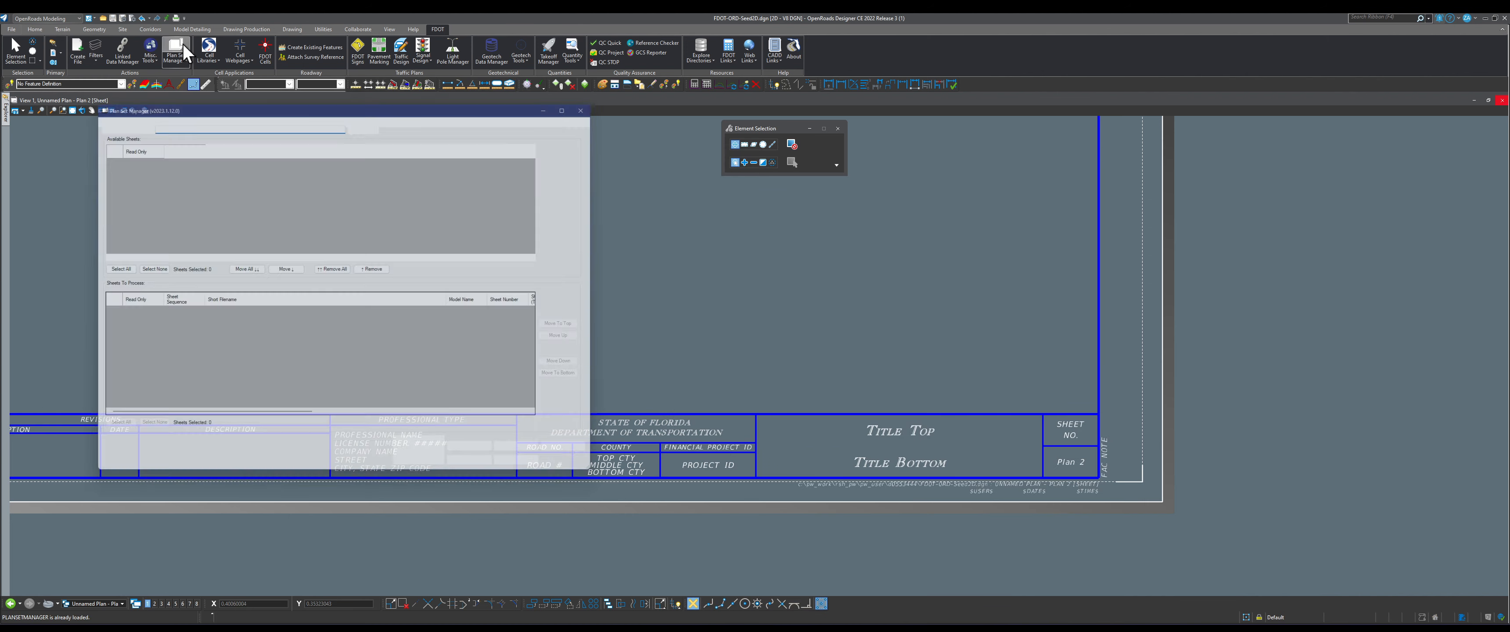
Step: Open the project folder browser and expand the C: drive through pw_work and rsh_pw down to the pw_user folders
{"action": "left_click", "coordinate": [365, 117]}
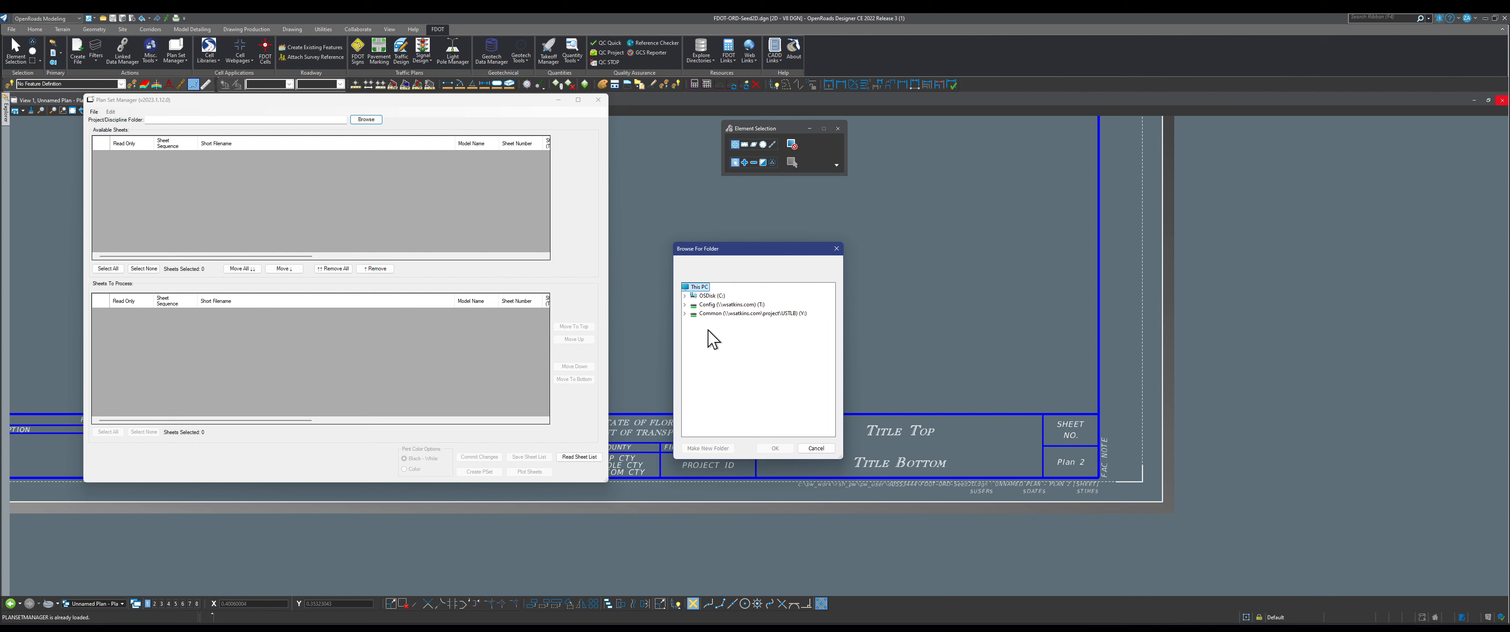
{"action": "left_click", "coordinate": [685, 296]}
{"action": "scroll", "coordinate": [737, 384], "scroll_direction": "down", "scroll_amount": 2}
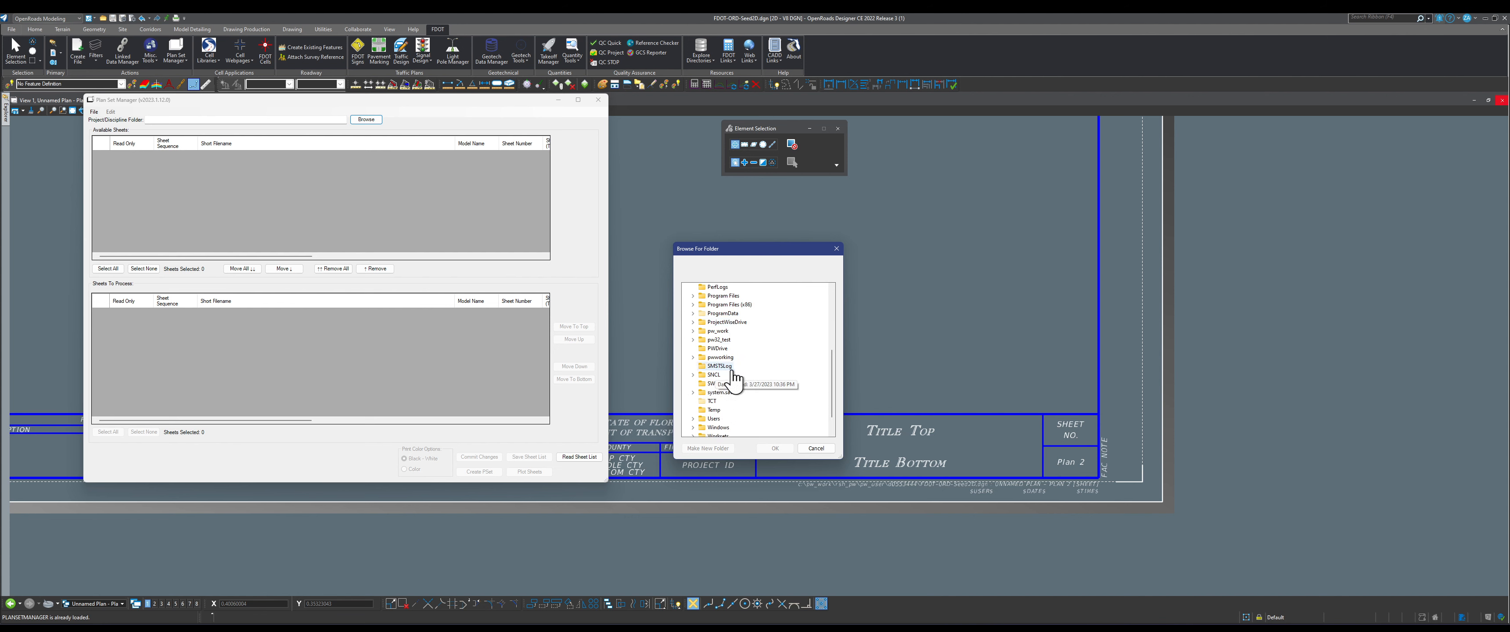
{"action": "left_click", "coordinate": [693, 331]}
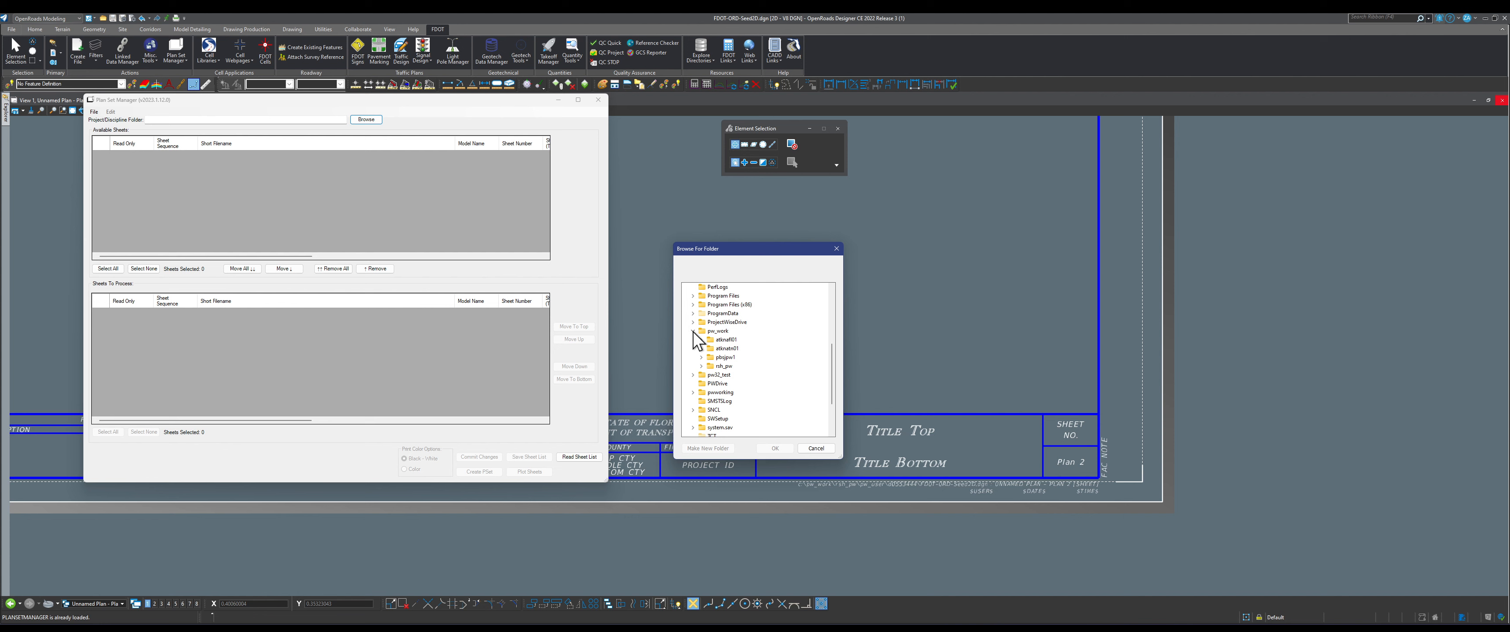
{"action": "left_click", "coordinate": [701, 366]}
{"action": "left_click", "coordinate": [710, 373]}
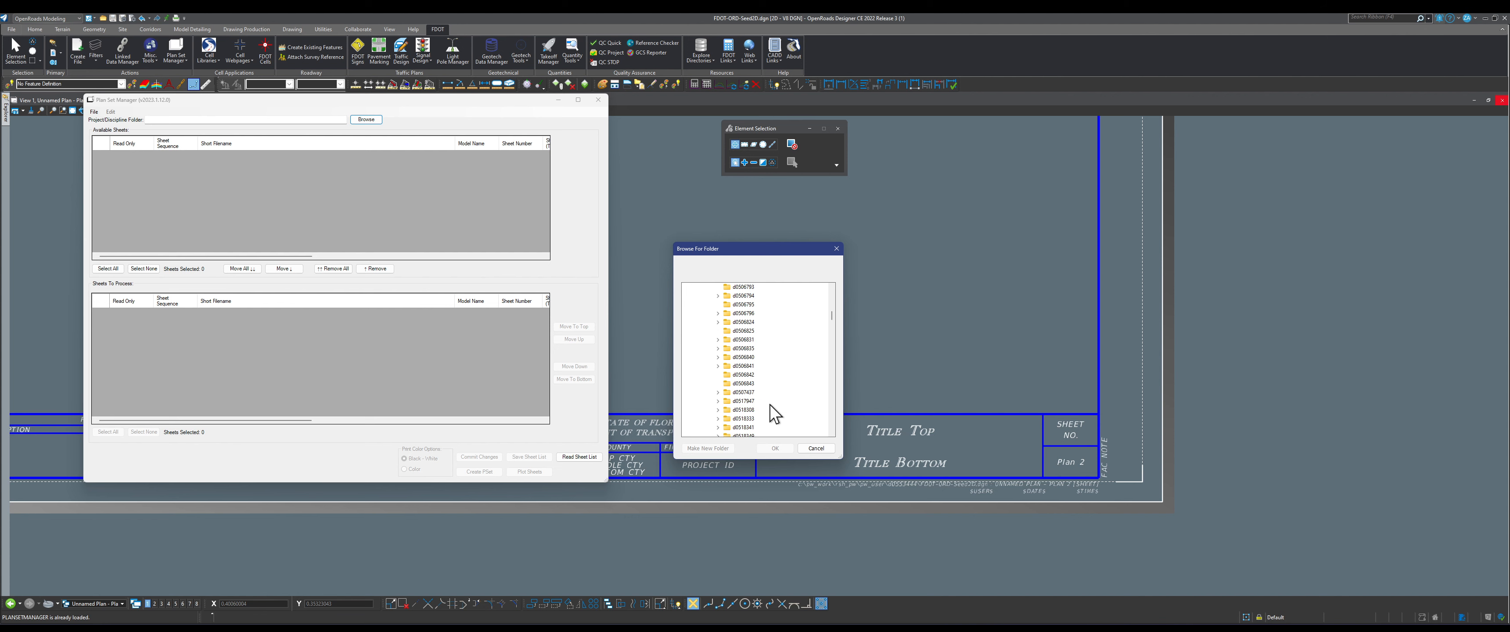
{"action": "scroll", "coordinate": [756, 352], "scroll_direction": "down", "scroll_amount": 1}
Step: Check the folder ID in ProjectWise Explorer and load the matching d0553444 folder as the project folder
{"action": "left_click_drag", "start_coordinate": [749, 250], "coordinate": [513, 221]}
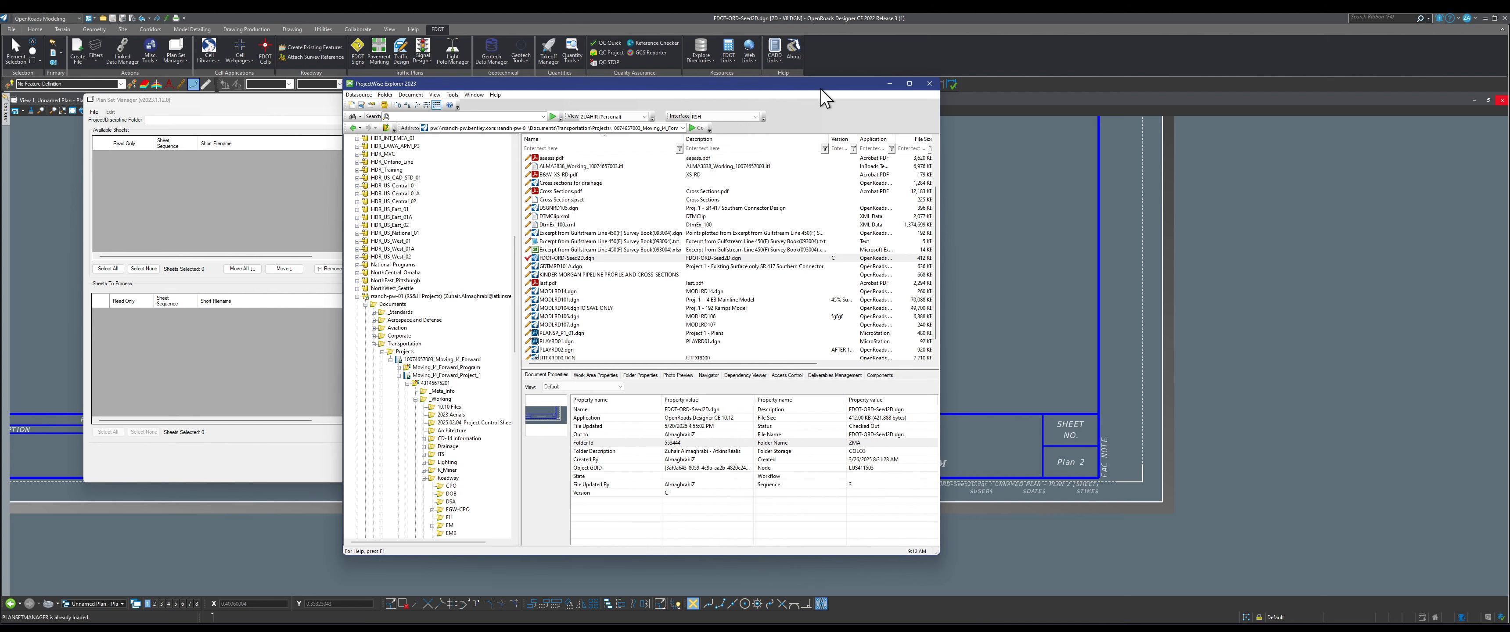
{"action": "left_click_drag", "start_coordinate": [821, 95], "coordinate": [1275, 105]}
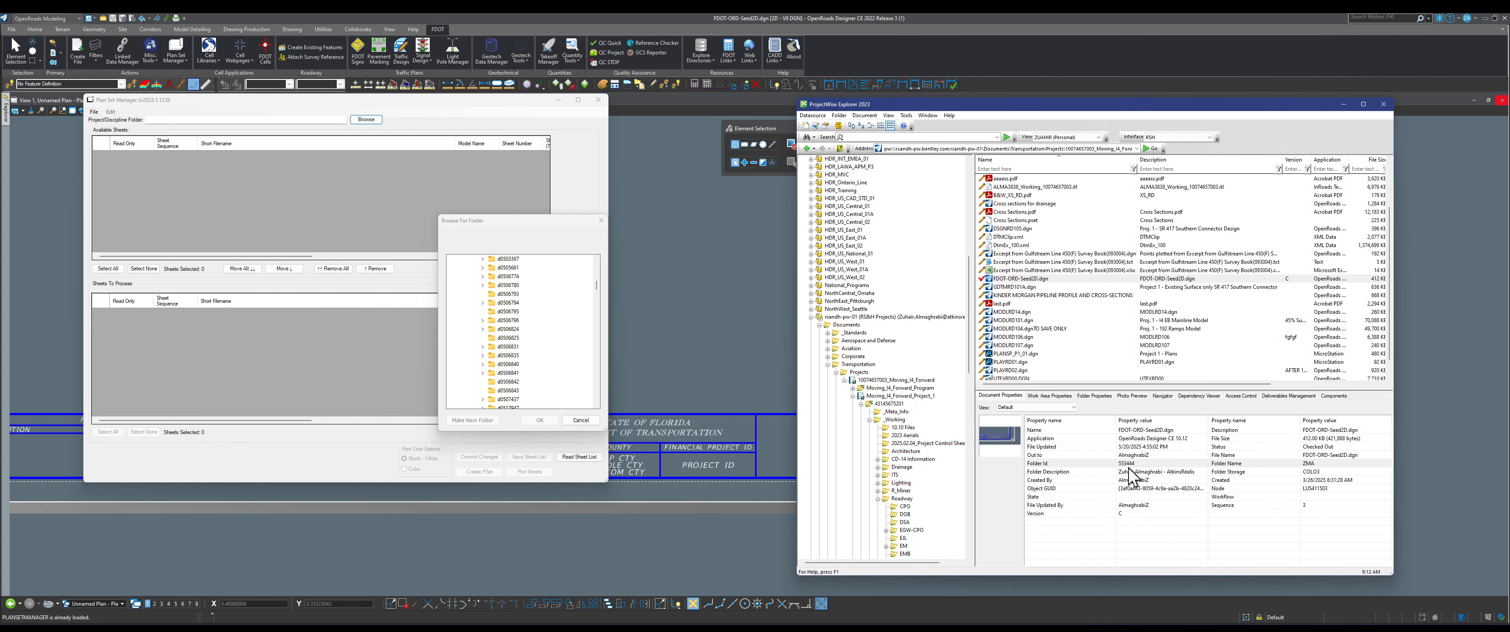
{"action": "left_click_drag", "start_coordinate": [594, 286], "coordinate": [593, 384]}
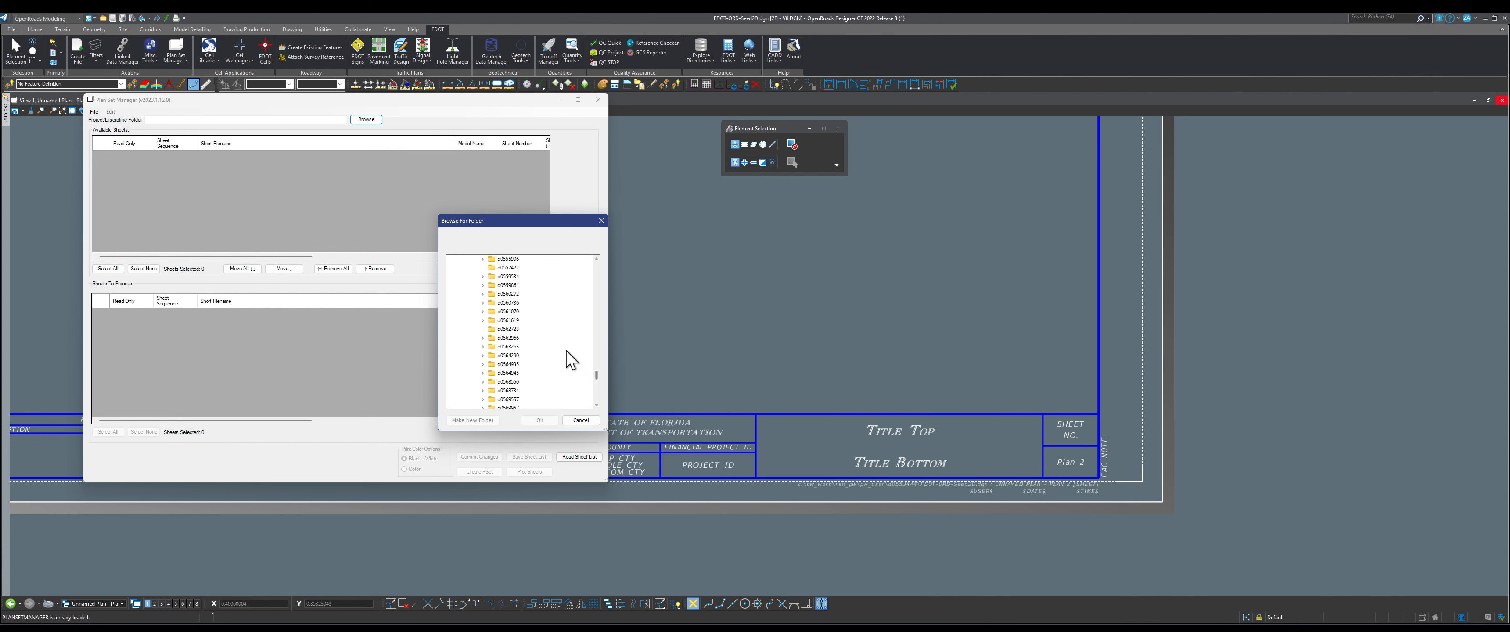
{"action": "scroll", "coordinate": [531, 309], "scroll_direction": "up", "scroll_amount": 1}
{"action": "scroll", "coordinate": [529, 306], "scroll_direction": "up", "scroll_amount": 2}
{"action": "double_click", "coordinate": [504, 268]}
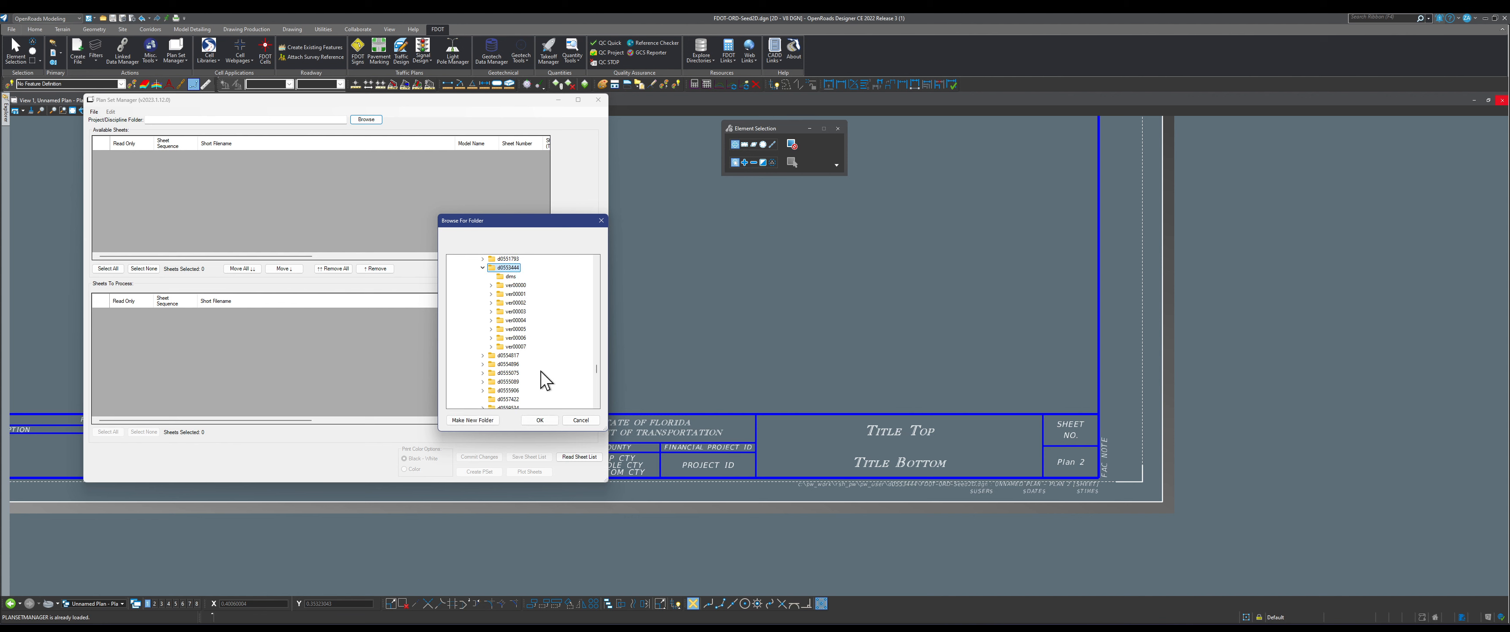
{"action": "left_click", "coordinate": [540, 420]}
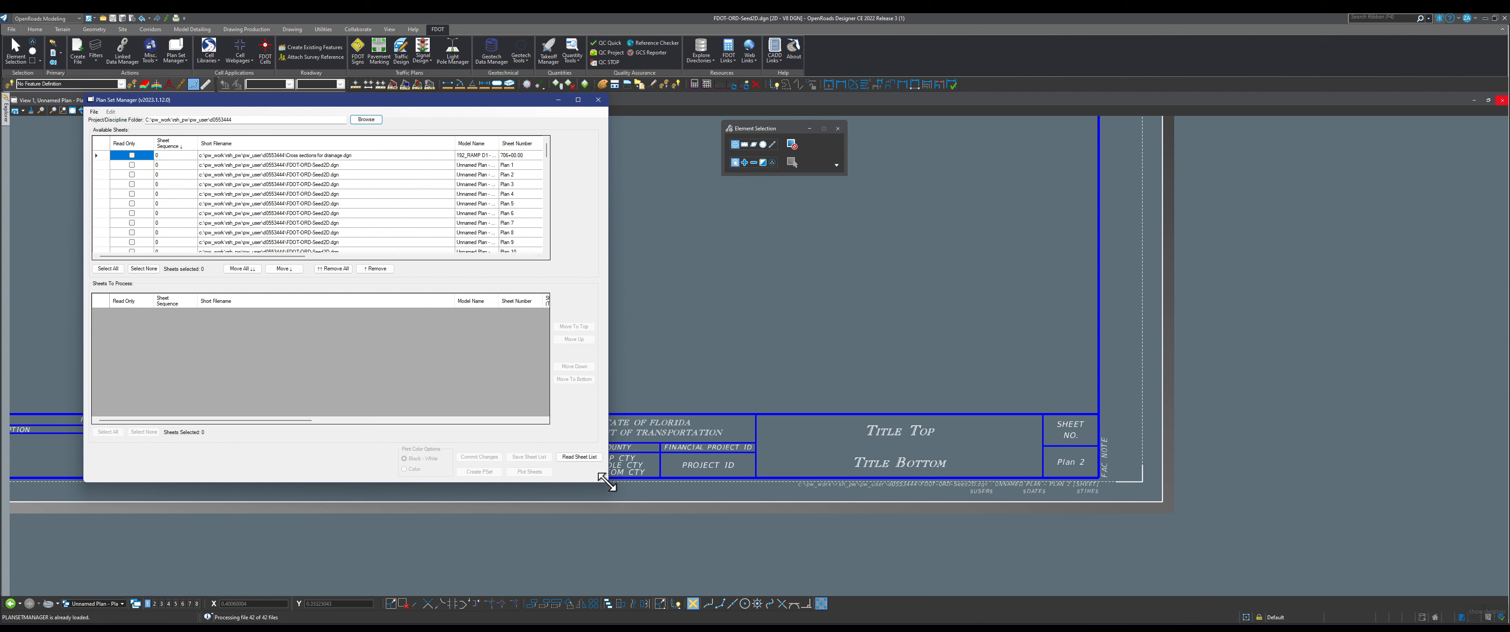
Step: Enlarge Plan Set Manager and move the FDOT-ORD-Seed2D.dgn sheets Plan 1 through Plan 31 into the sheets to process
{"action": "left_click_drag", "start_coordinate": [606, 480], "coordinate": [789, 578]}
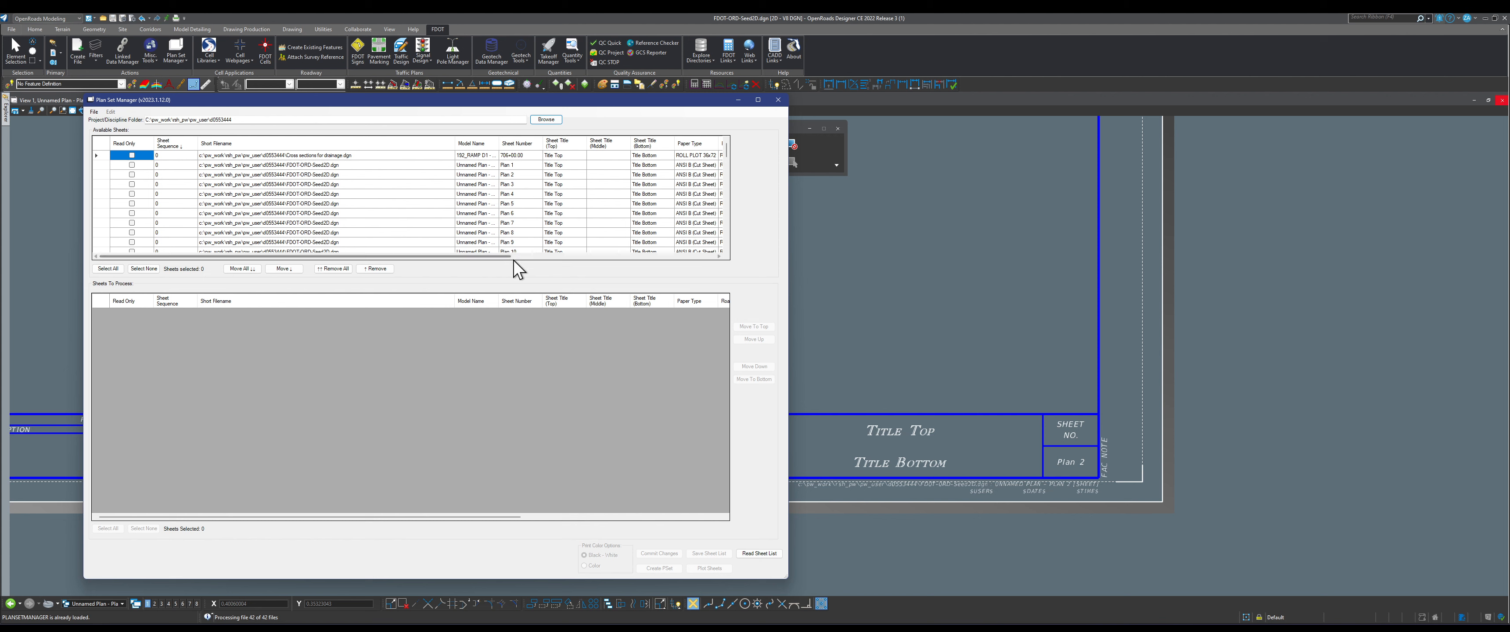
{"action": "left_click", "coordinate": [106, 166]}
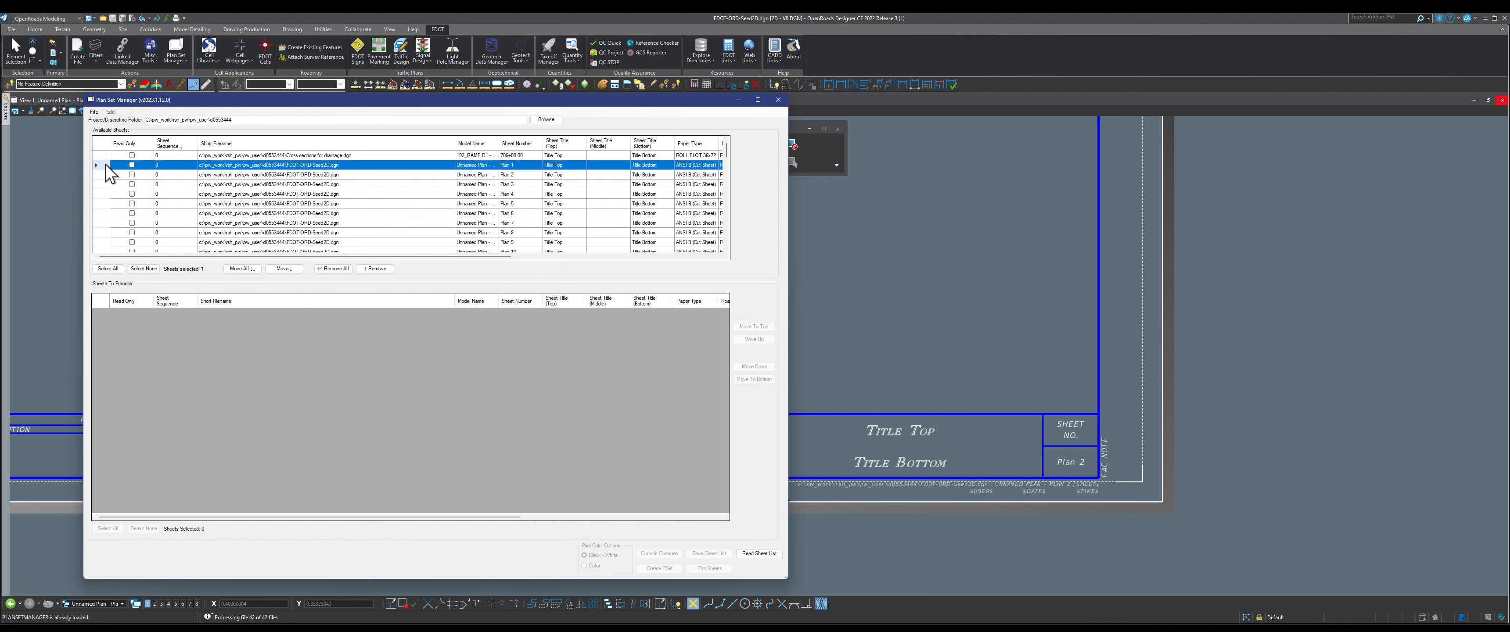
{"action": "key", "text": "shift+Down"}
{"action": "key", "text": "shift+Down"}
{"action": "key", "text": "shift+Down"}
{"action": "key", "text": "shift+Down"}
{"action": "key", "text": "shift+Down"}
{"action": "key", "text": "shift+Down"}
{"action": "key", "text": "shift+Down"}
{"action": "key", "text": "shift+Down"}
{"action": "key", "text": "shift+Down"}
{"action": "key", "text": "shift+Down"}
{"action": "key", "text": "shift+Down"}
{"action": "key", "text": "shift+Down"}
{"action": "key", "text": "shift+Down"}
{"action": "key", "text": "shift+Down"}
{"action": "key", "text": "shift+Down"}
{"action": "key", "text": "shift+Down"}
{"action": "key", "text": "shift+Down"}
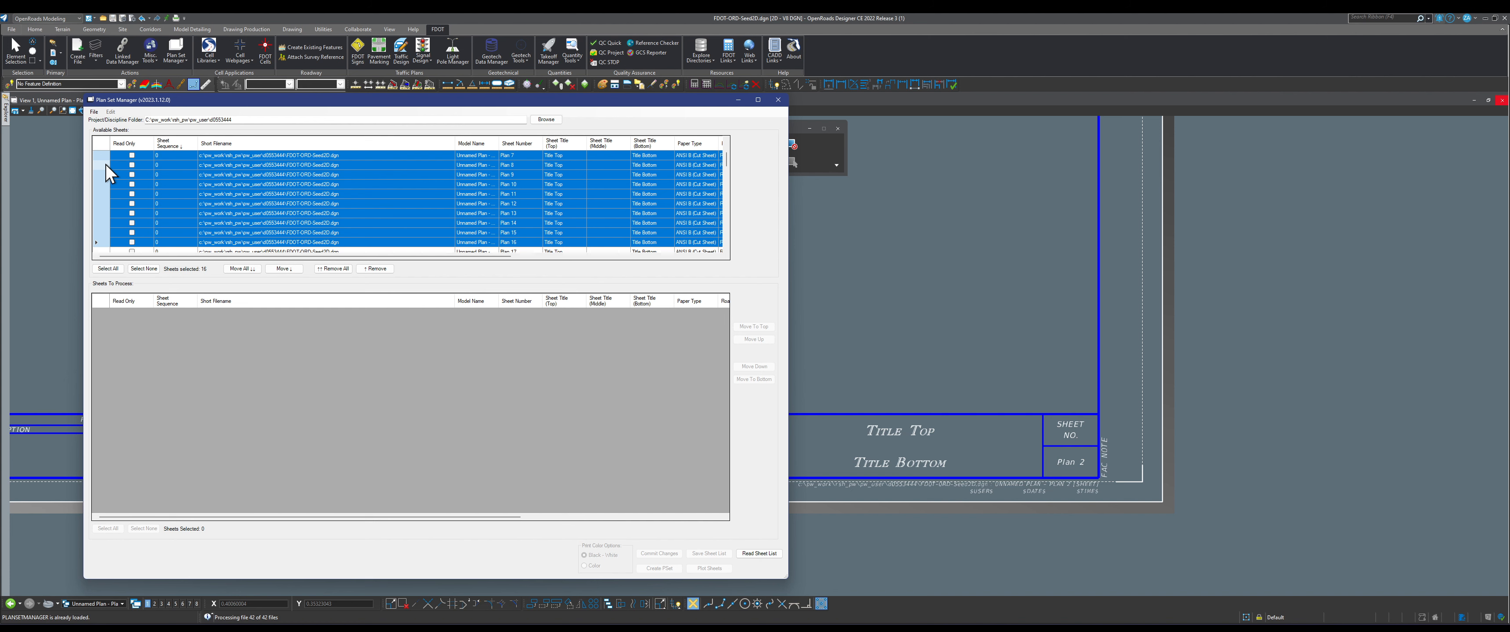
{"action": "key", "text": "shift+Down"}
{"action": "key", "text": "shift+Down"}
{"action": "key", "text": "shift+Down"}
{"action": "key", "text": "shift+Down"}
{"action": "key", "text": "shift+Down"}
{"action": "key", "text": "shift+Down"}
{"action": "key", "text": "shift+Down"}
{"action": "key", "text": "shift+Down"}
{"action": "key", "text": "shift+Down"}
{"action": "key", "text": "shift+Down"}
{"action": "key", "text": "shift+Down"}
{"action": "key", "text": "shift+Down"}
{"action": "key", "text": "shift+Down"}
{"action": "key", "text": "shift+Down"}
{"action": "key", "text": "shift+Down"}
{"action": "key", "text": "shift+Down"}
{"action": "key", "text": "shift+Down"}
{"action": "key", "text": "shift+Down"}
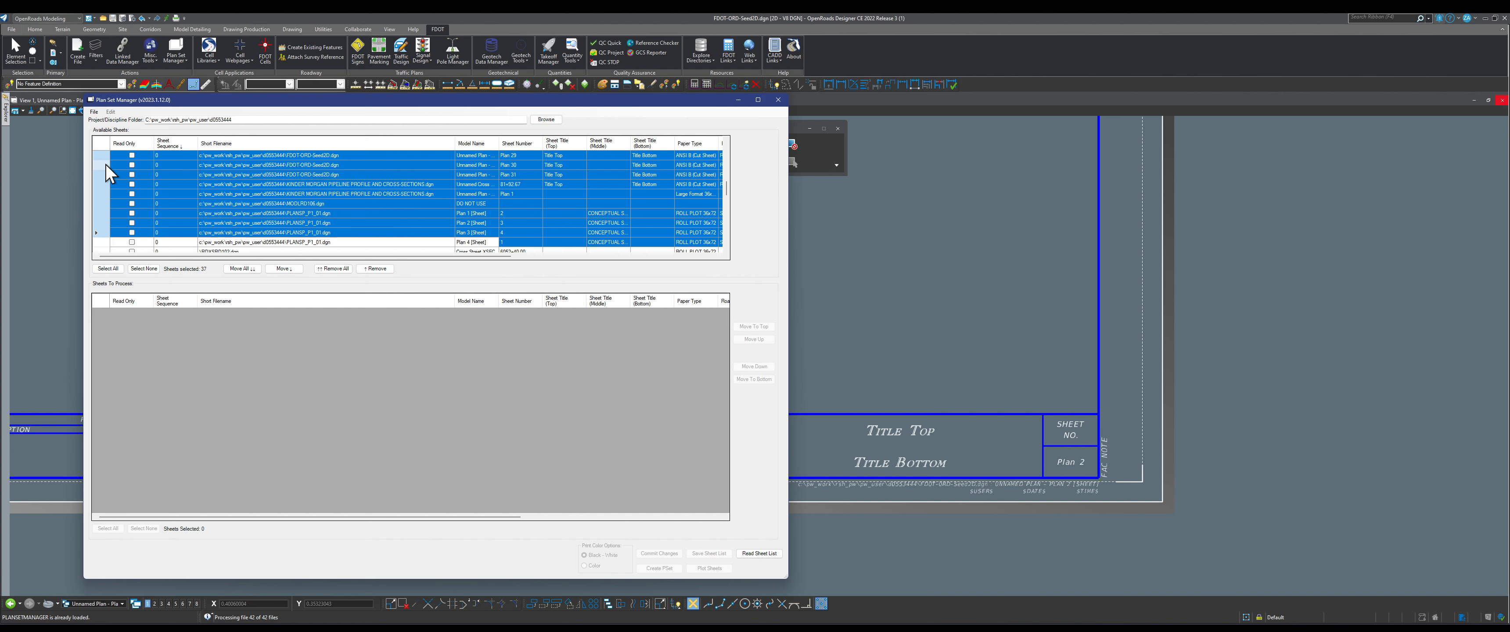
{"action": "key", "text": "shift+Up"}
{"action": "key", "text": "shift+Up"}
{"action": "key", "text": "shift+Up"}
{"action": "key", "text": "shift+Up"}
{"action": "key", "text": "shift+Up"}
{"action": "key", "text": "shift+Up"}
{"action": "key", "text": "shift+Up"}
{"action": "key", "text": "shift+Down"}
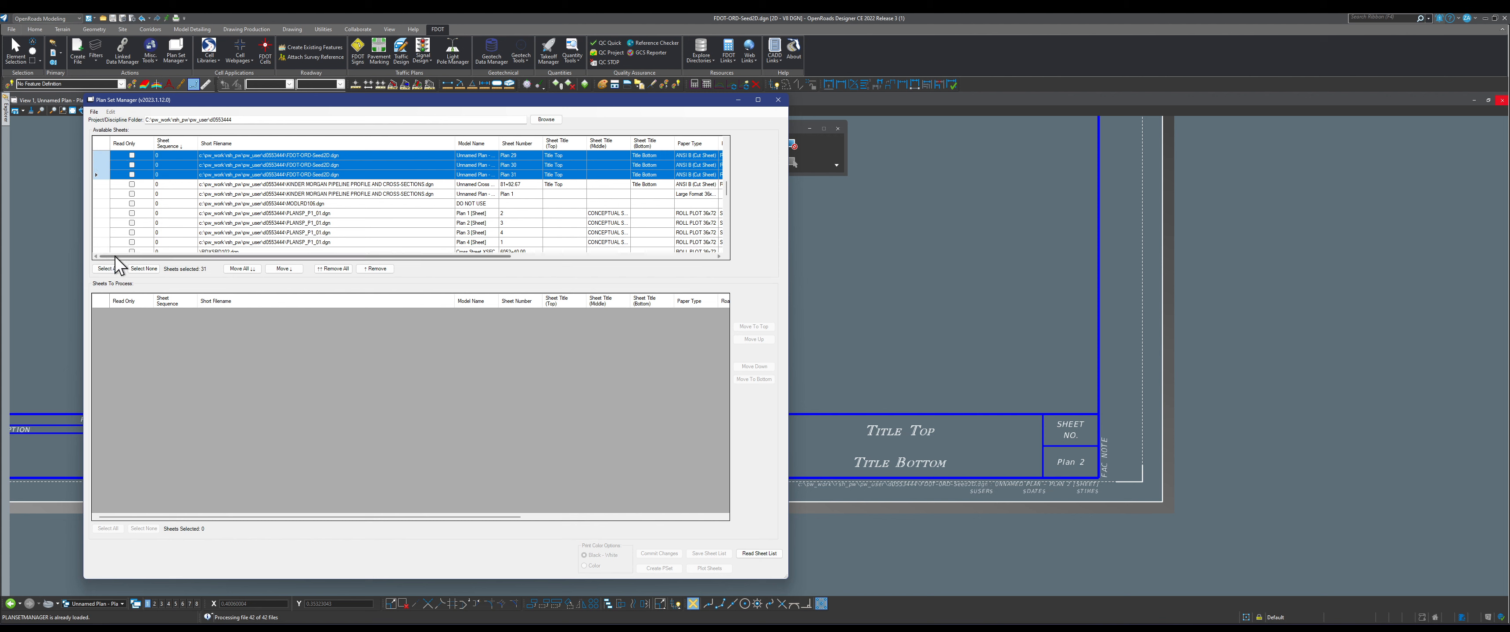
{"action": "left_click", "coordinate": [291, 271]}
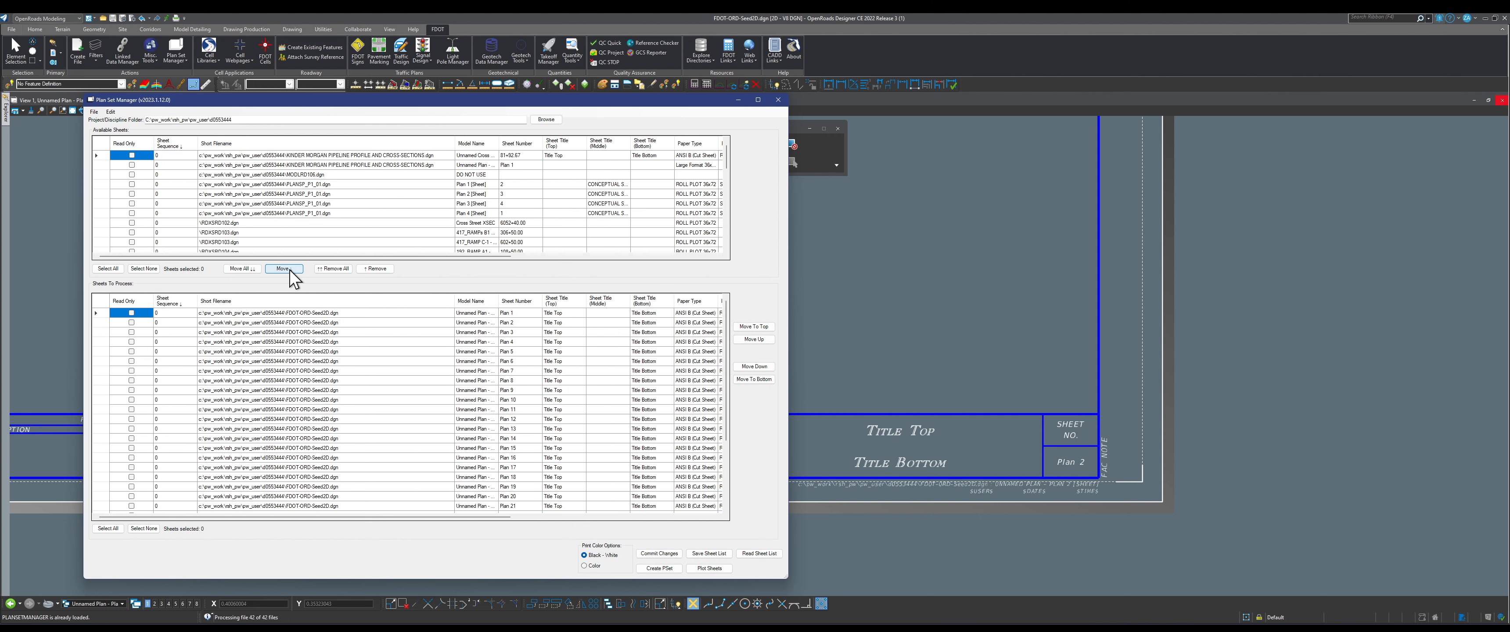
Step: Select all sheets to process and bulk renumber them from 1 in increments of 1
{"action": "left_click", "coordinate": [102, 301]}
{"action": "right_click", "coordinate": [103, 338]}
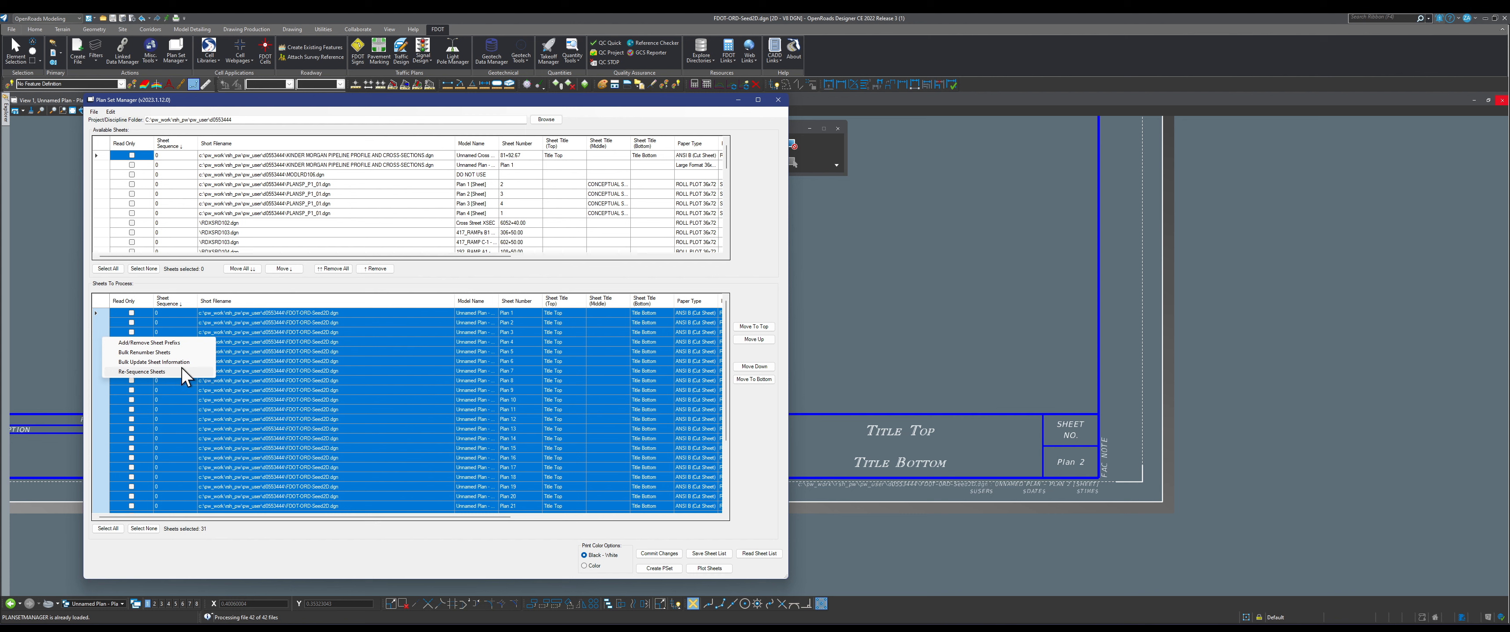
{"action": "left_click", "coordinate": [171, 351]}
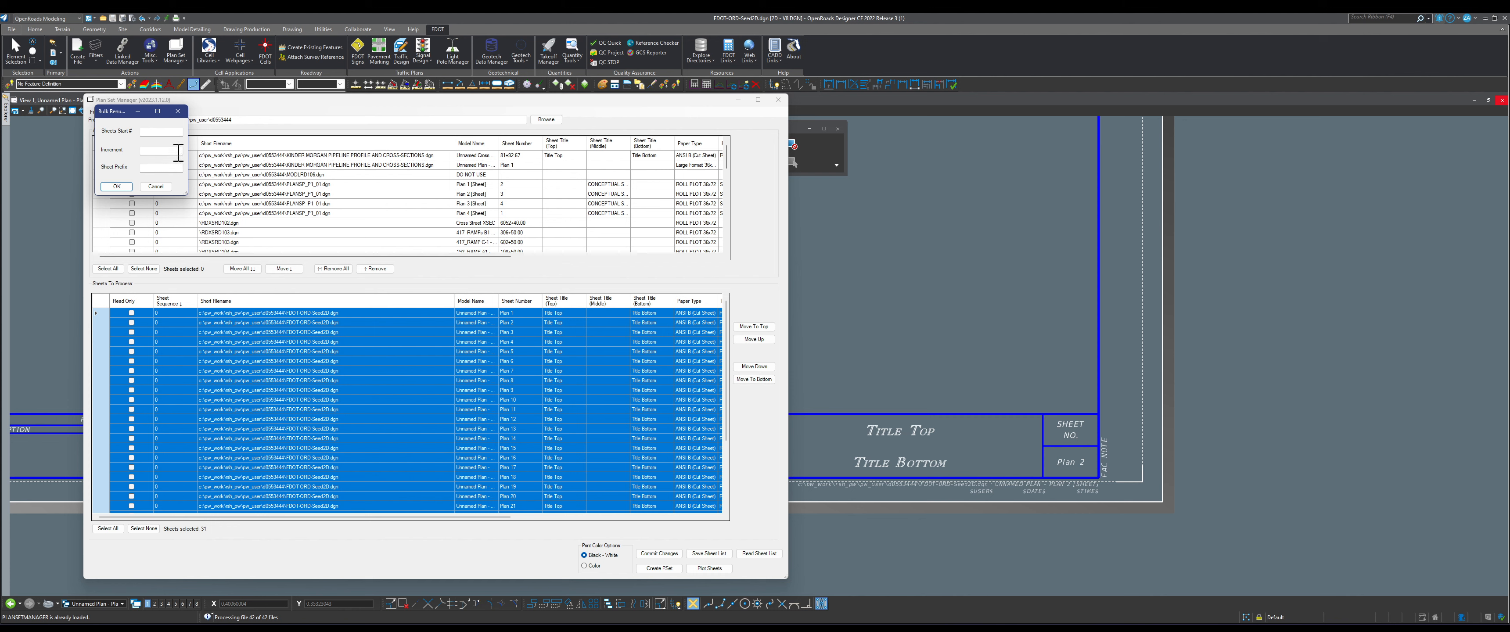
{"action": "left_click", "coordinate": [158, 133]}
{"action": "type", "text": "001"}
{"action": "left_click_drag", "start_coordinate": [157, 133], "coordinate": [133, 136]}
{"action": "left_click", "coordinate": [161, 150]}
{"action": "type", "text": "1"}
{"action": "left_click", "coordinate": [117, 187]}
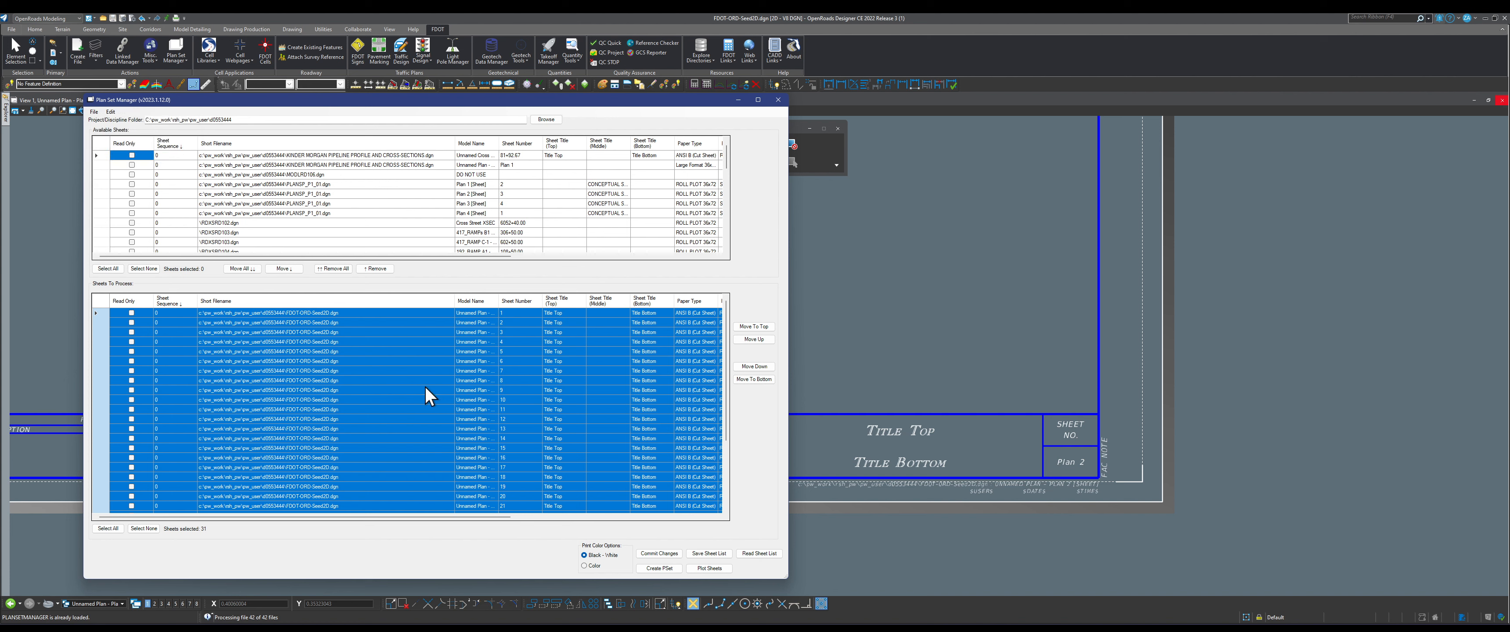
Step: Try bulk renumbering the selected sheets again and look through their sheet numbers
{"action": "right_click", "coordinate": [97, 355]}
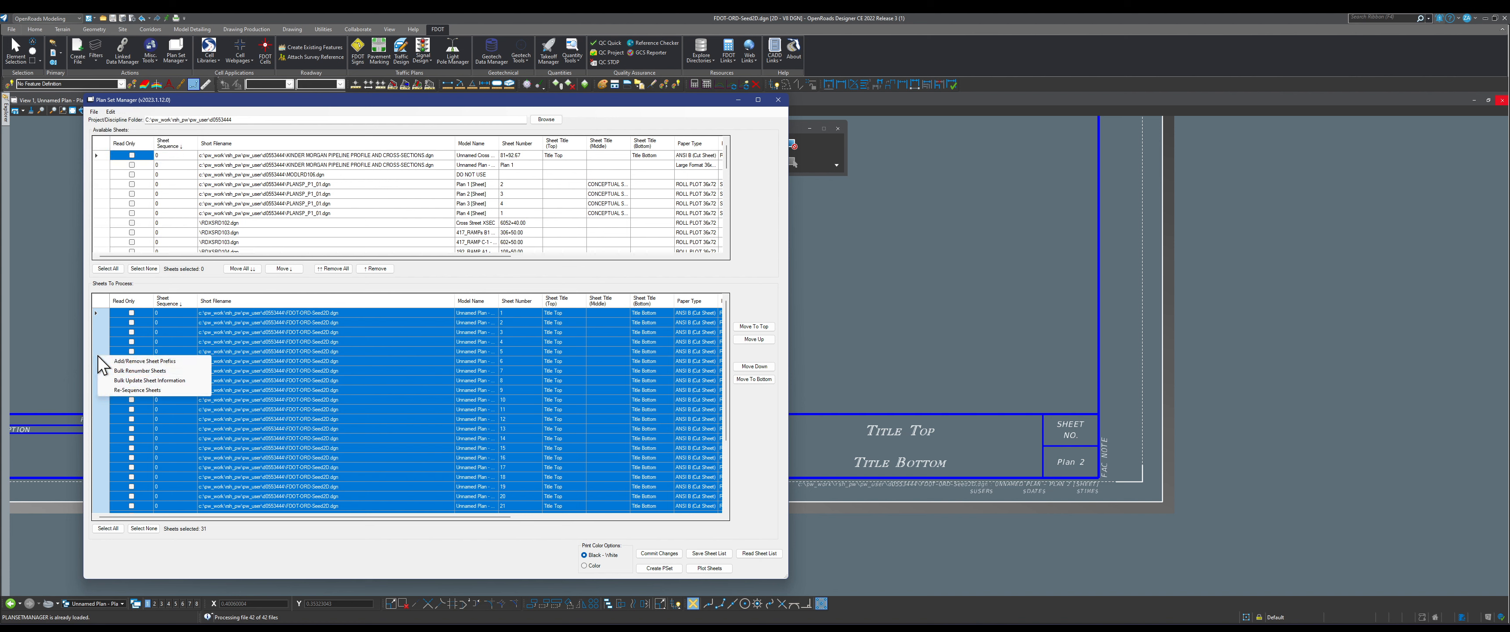
{"action": "left_click", "coordinate": [139, 370]}
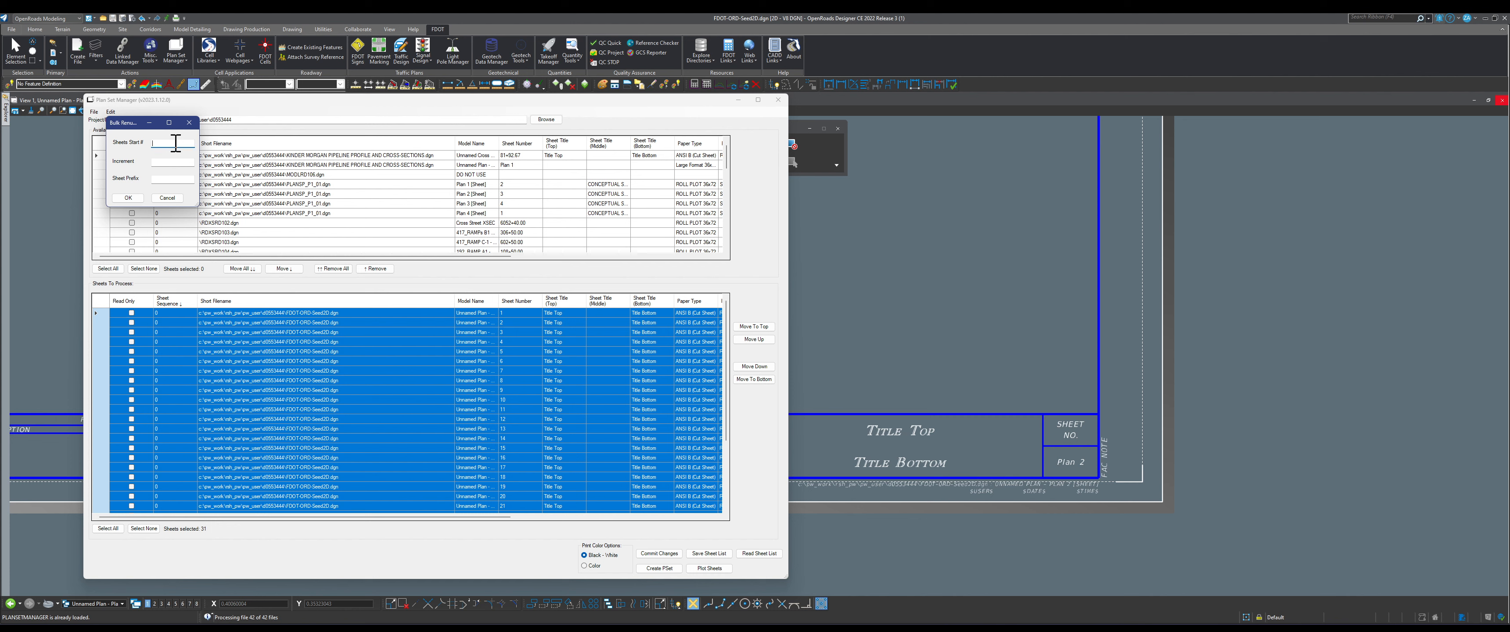
{"action": "left_click", "coordinate": [176, 162]}
{"action": "left_click", "coordinate": [135, 199]}
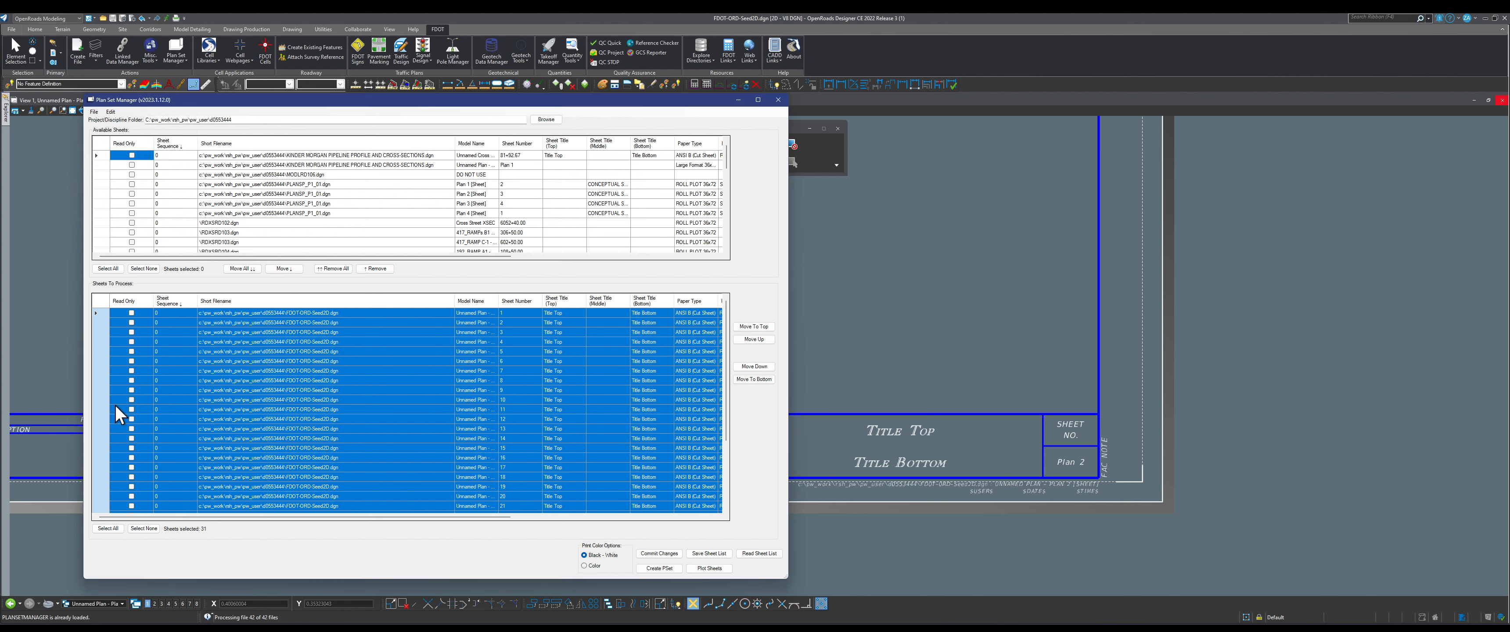
{"action": "scroll", "coordinate": [540, 449], "scroll_direction": "down", "scroll_amount": 4}
{"action": "scroll", "coordinate": [529, 454], "scroll_direction": "up", "scroll_amount": 3}
Step: Try adding a leading 0 to the fourth sheet's number, and set it back to 4
{"action": "double_click", "coordinate": [505, 342]}
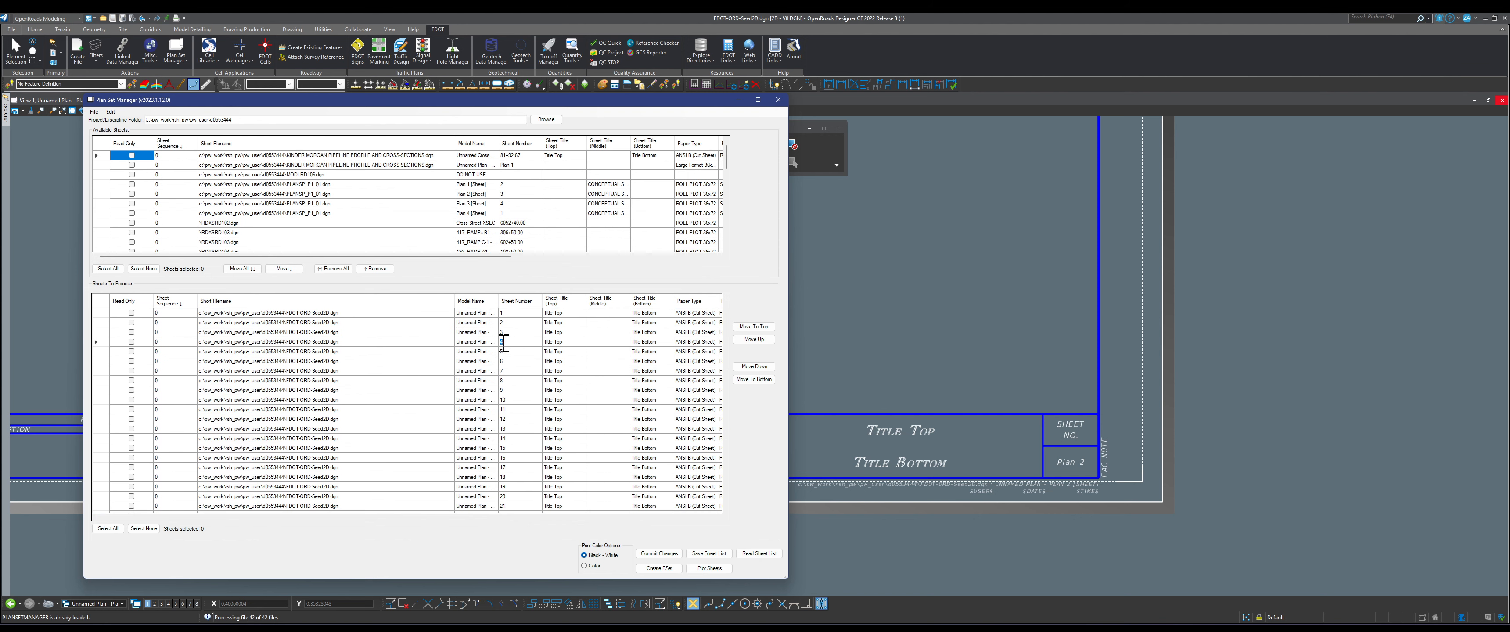
{"action": "left_click", "coordinate": [501, 342]}
{"action": "type", "text": "0"}
{"action": "key", "text": "Return"}
{"action": "left_click", "coordinate": [513, 342]}
{"action": "type", "text": "4"}
{"action": "key", "text": "Return"}
Step: Start a bulk sheet information update for all sheets to process and set the middle sheet title to Roadway Plan
{"action": "left_click", "coordinate": [100, 302]}
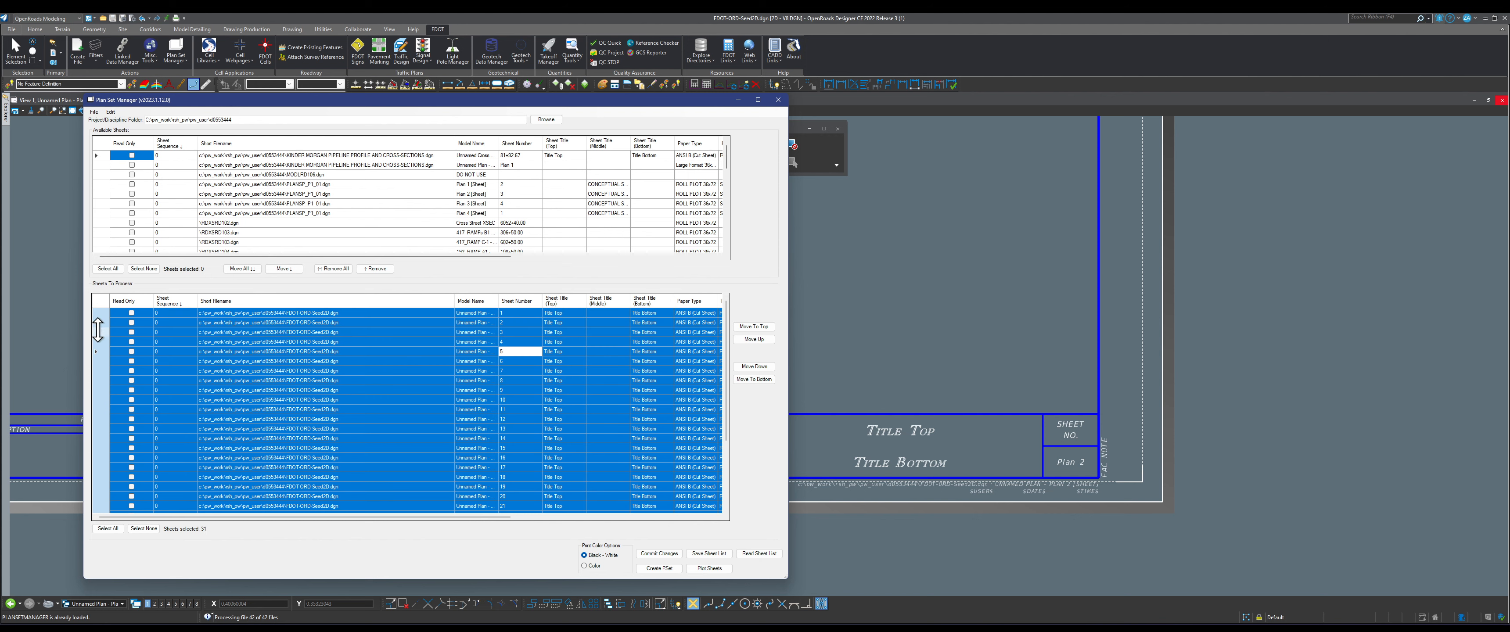
{"action": "right_click", "coordinate": [100, 334]}
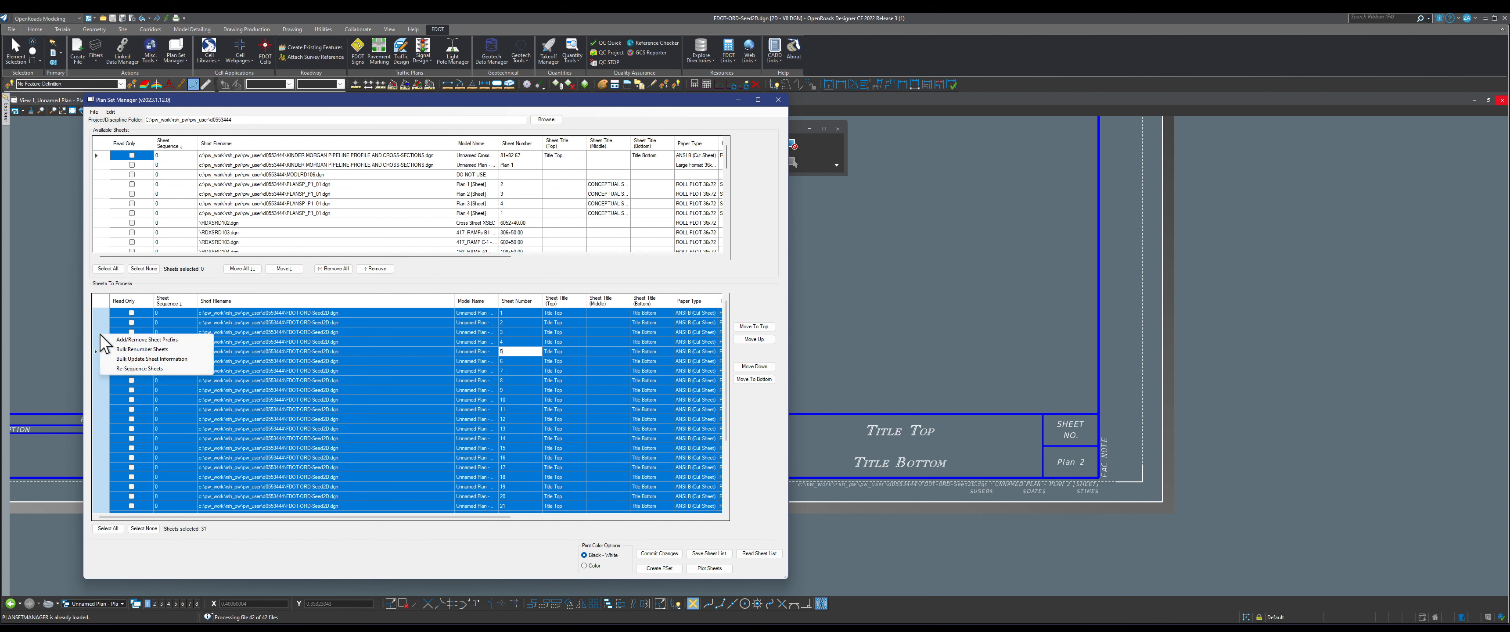
{"action": "left_click", "coordinate": [153, 359]}
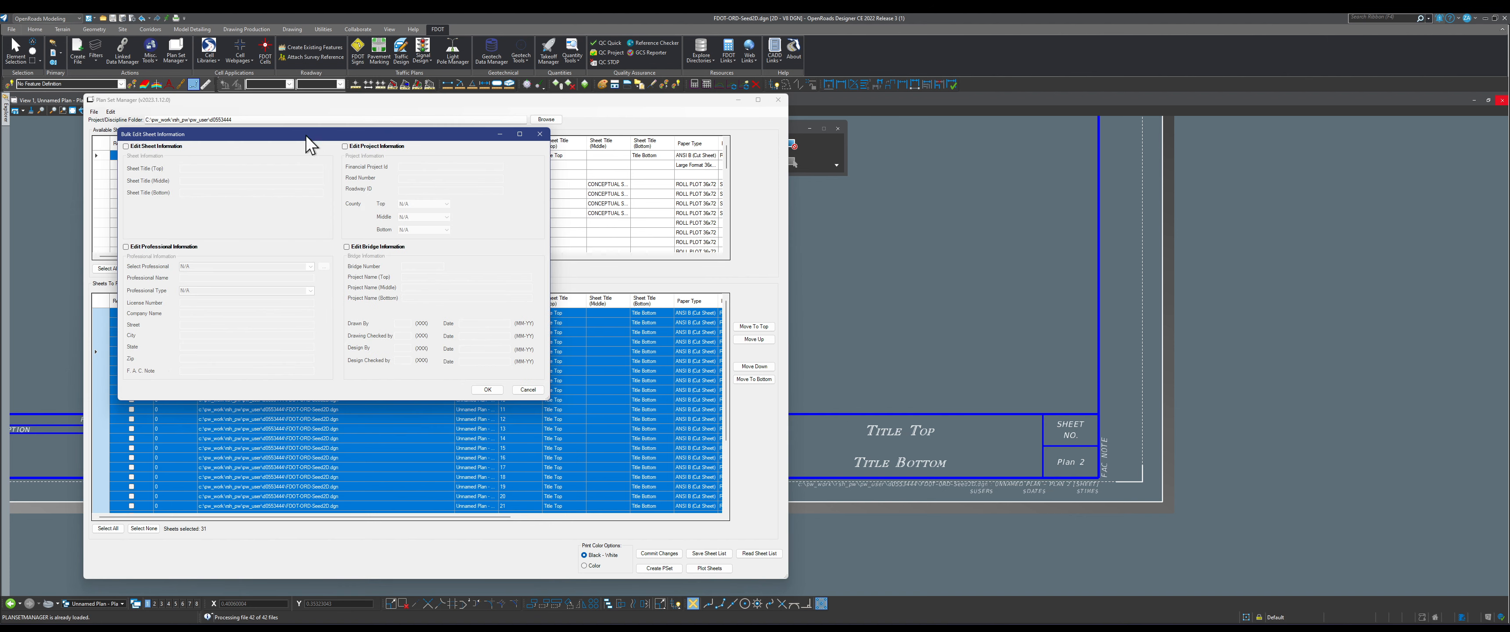
{"action": "left_click_drag", "start_coordinate": [306, 134], "coordinate": [458, 175]}
{"action": "left_click", "coordinate": [278, 187]}
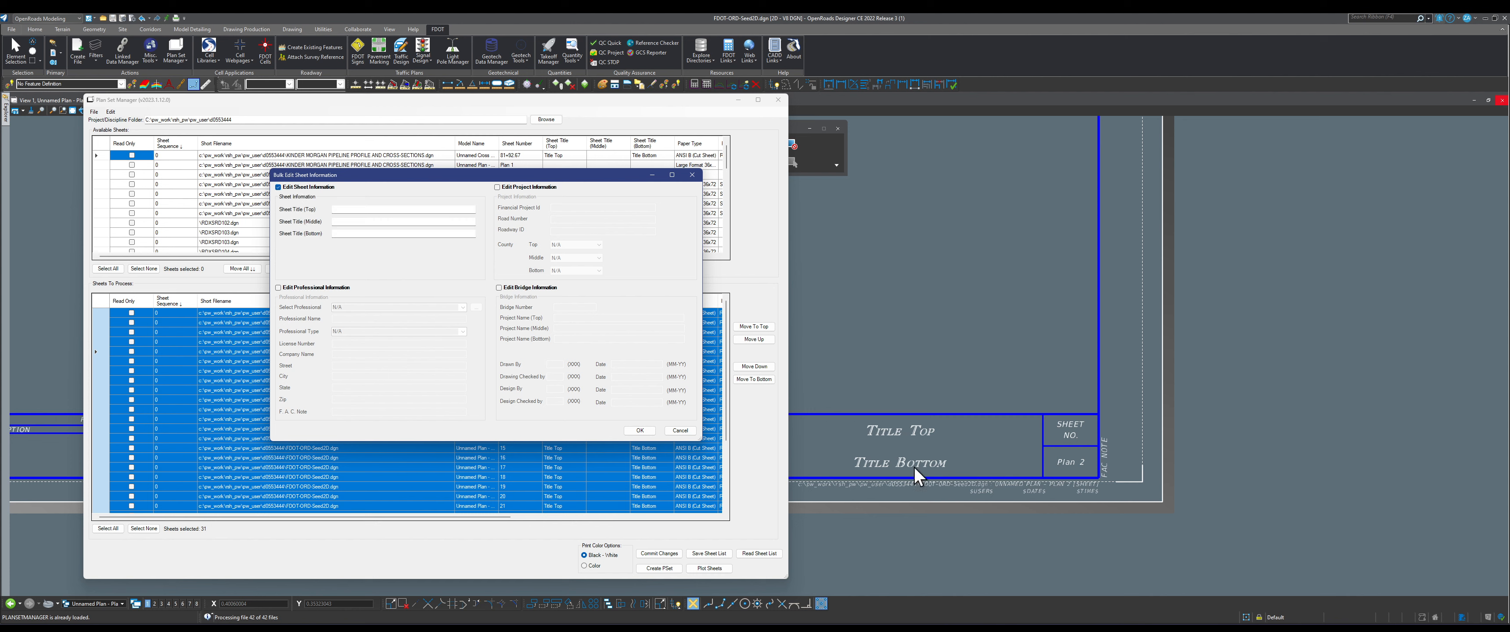
{"action": "left_click", "coordinate": [369, 222]}
{"action": "type", "text": "Plan"}
Step: Enable project information editing and set Financial Project Id 00000000xxxxx, Road Number sr 55, Roadway ID dddddd and middle county Hamilton
{"action": "left_click", "coordinate": [498, 187]}
{"action": "left_click", "coordinate": [598, 208]}
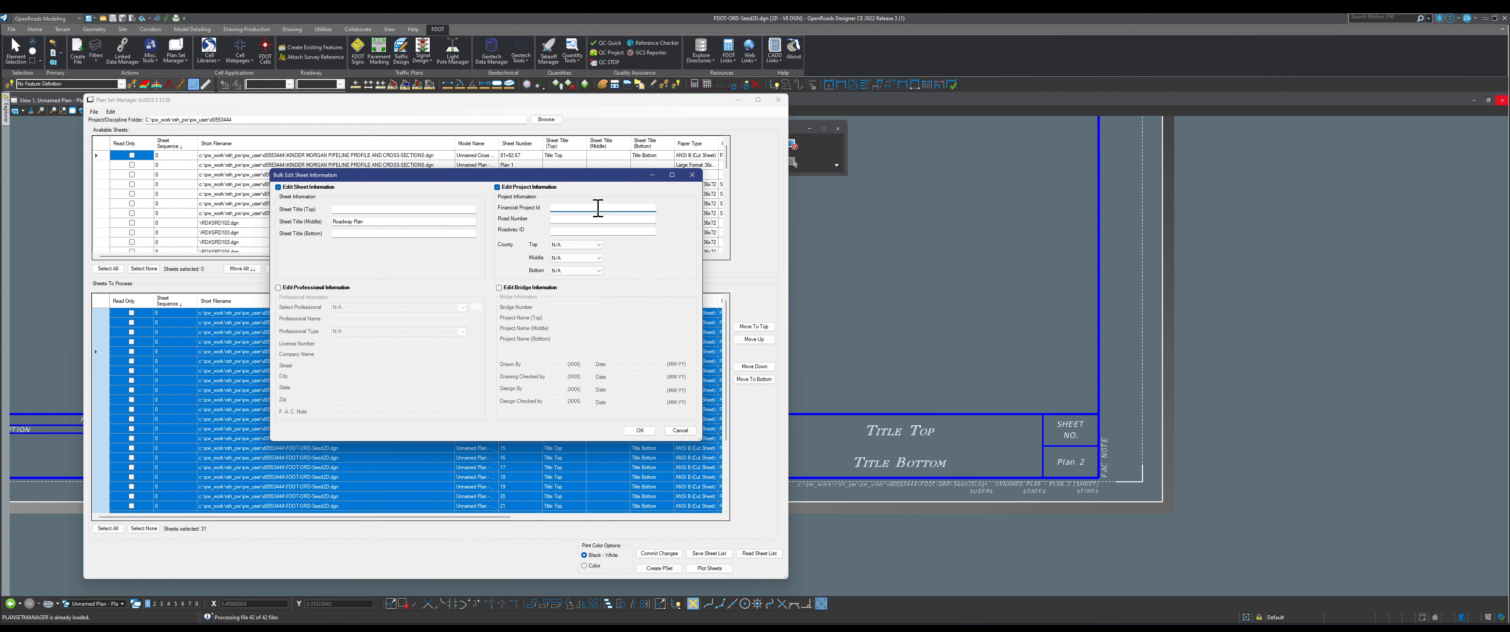
{"action": "type", "text": "00000000xxxxx"}
{"action": "left_click", "coordinate": [572, 218]}
{"action": "type", "text": "sr 55"}
{"action": "left_click", "coordinate": [572, 231]}
{"action": "type", "text": "dddddd"}
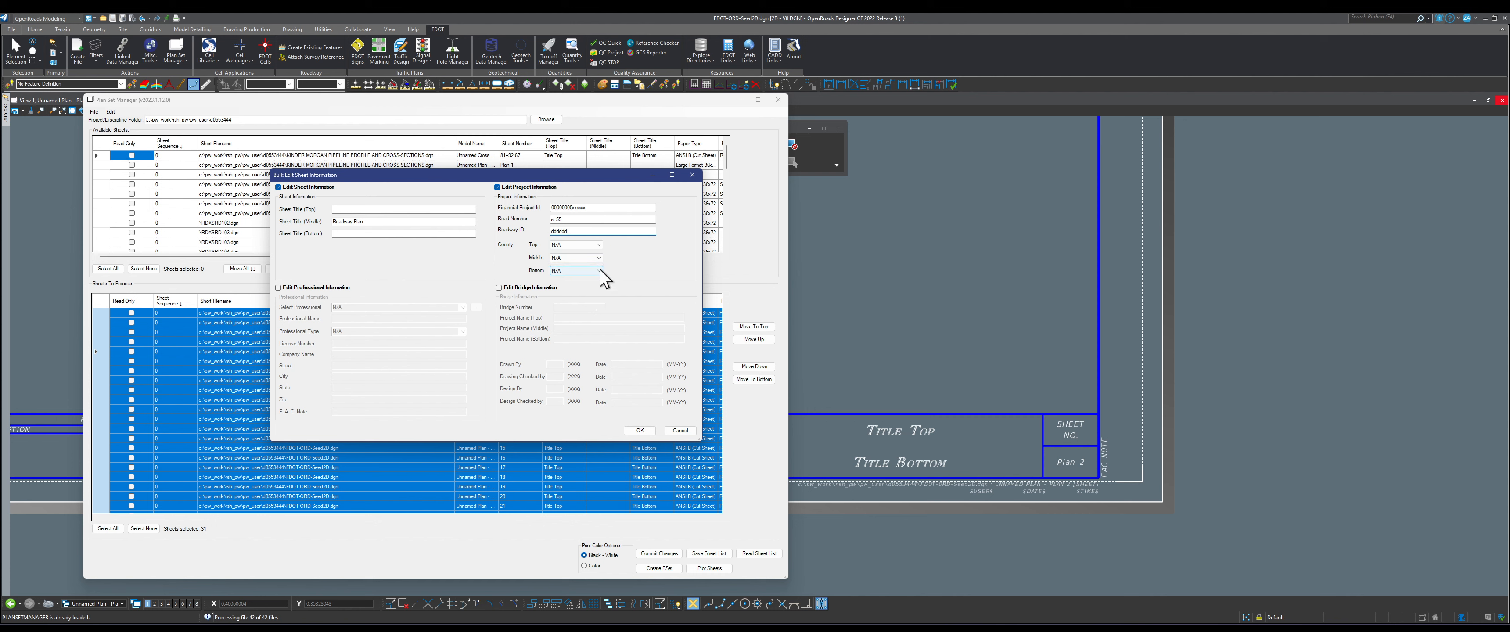
{"action": "left_click", "coordinate": [569, 260]}
{"action": "left_click", "coordinate": [561, 397]}
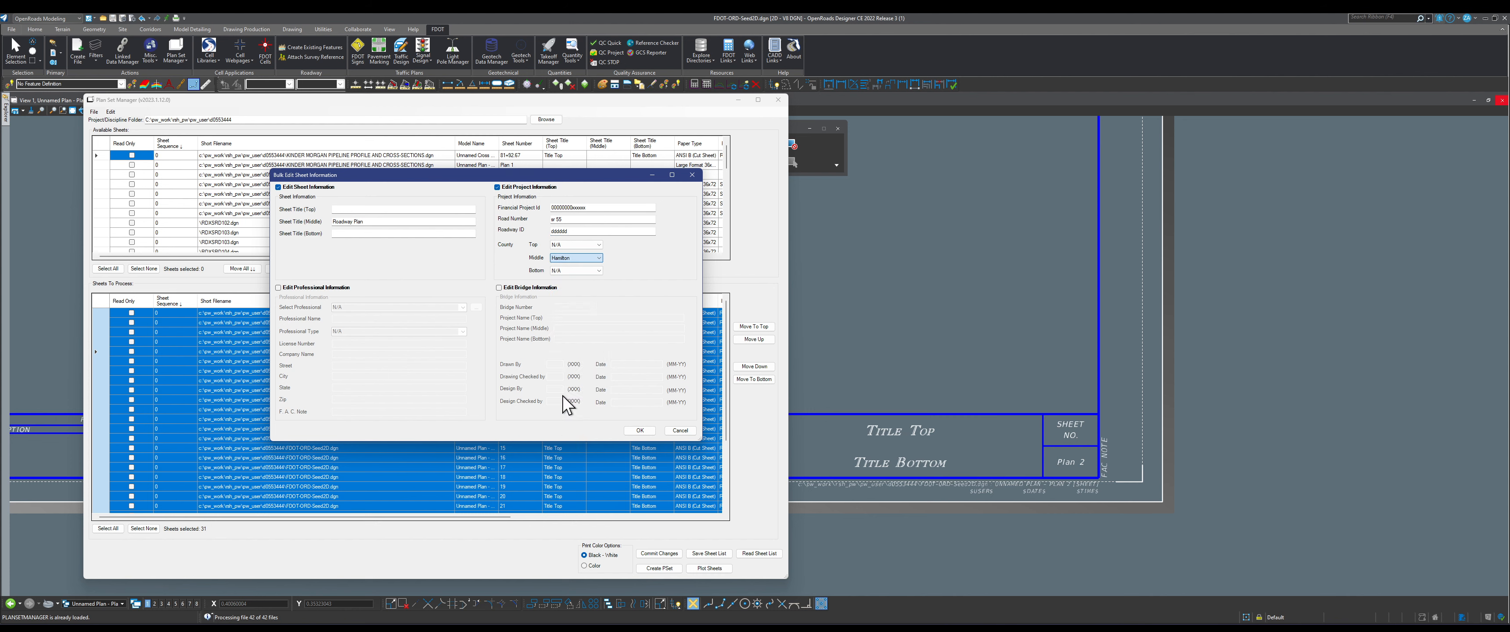
Step: Enable professional information editing and review the available professionals, keeping the selection at N/A
{"action": "left_click", "coordinate": [278, 288]}
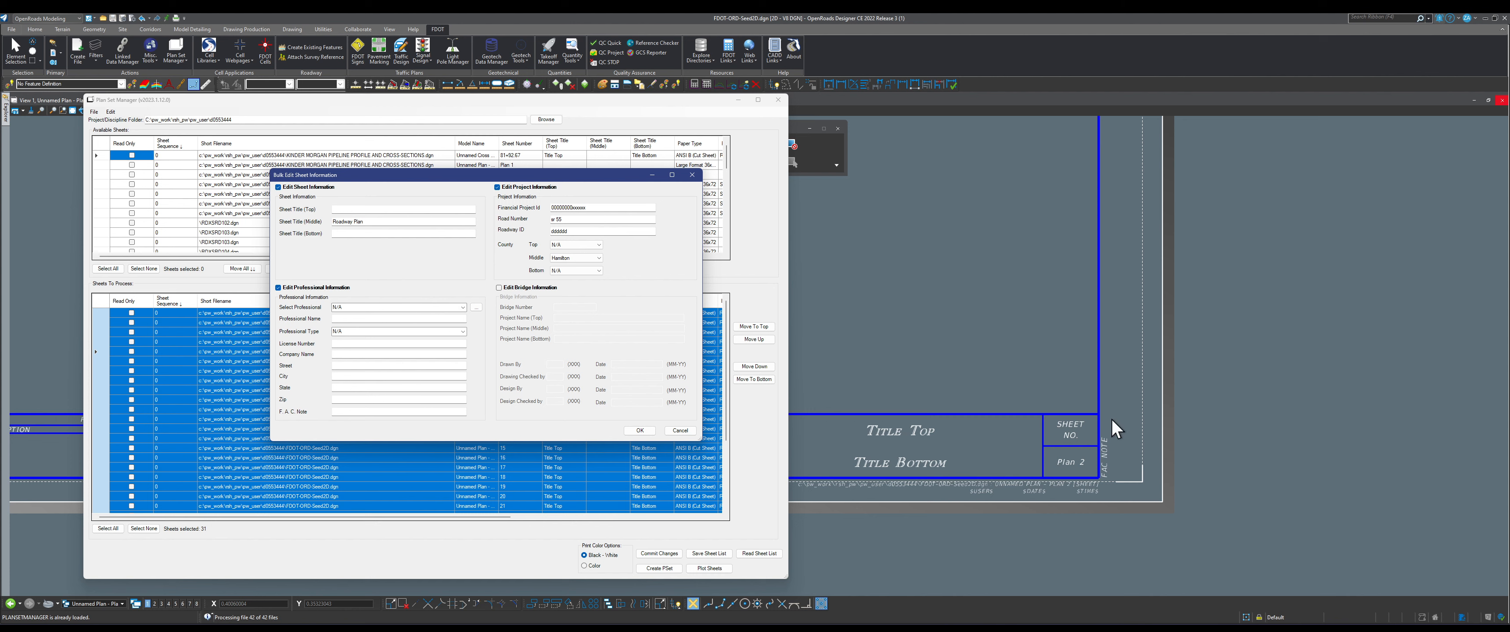
{"action": "left_click", "coordinate": [462, 308]}
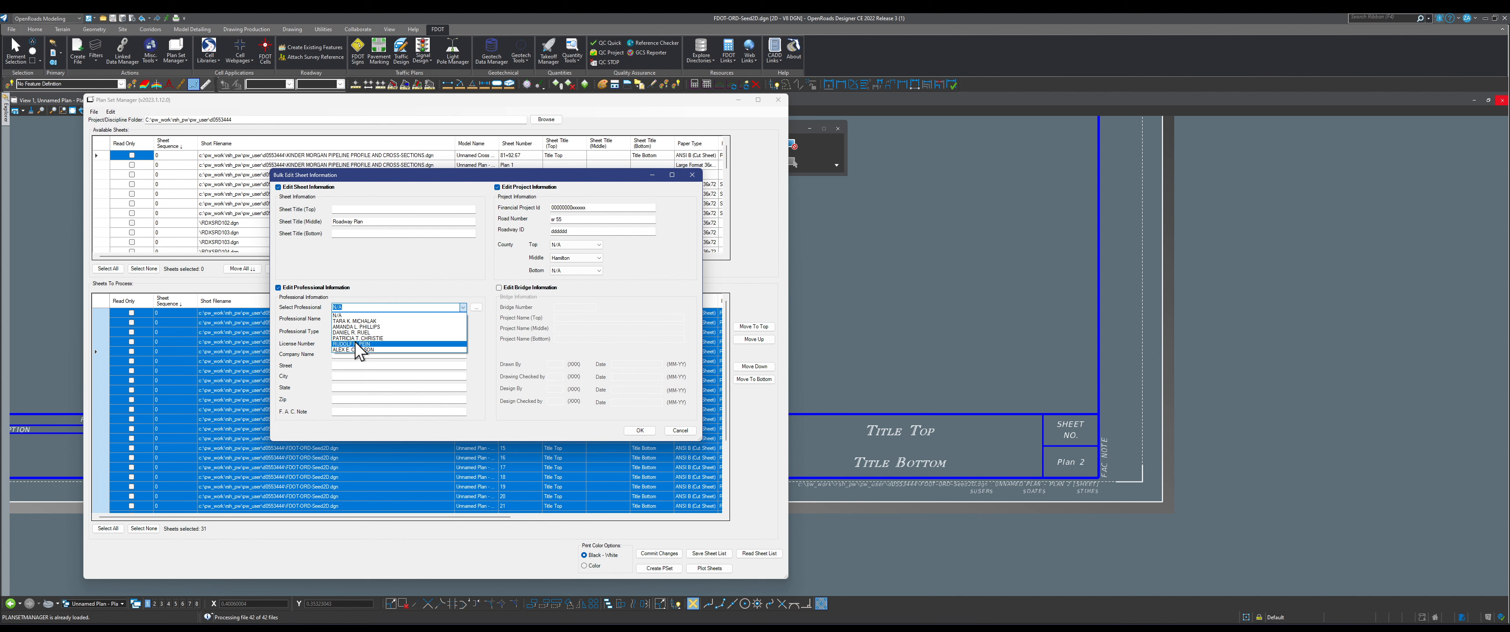
{"action": "left_click", "coordinate": [358, 315]}
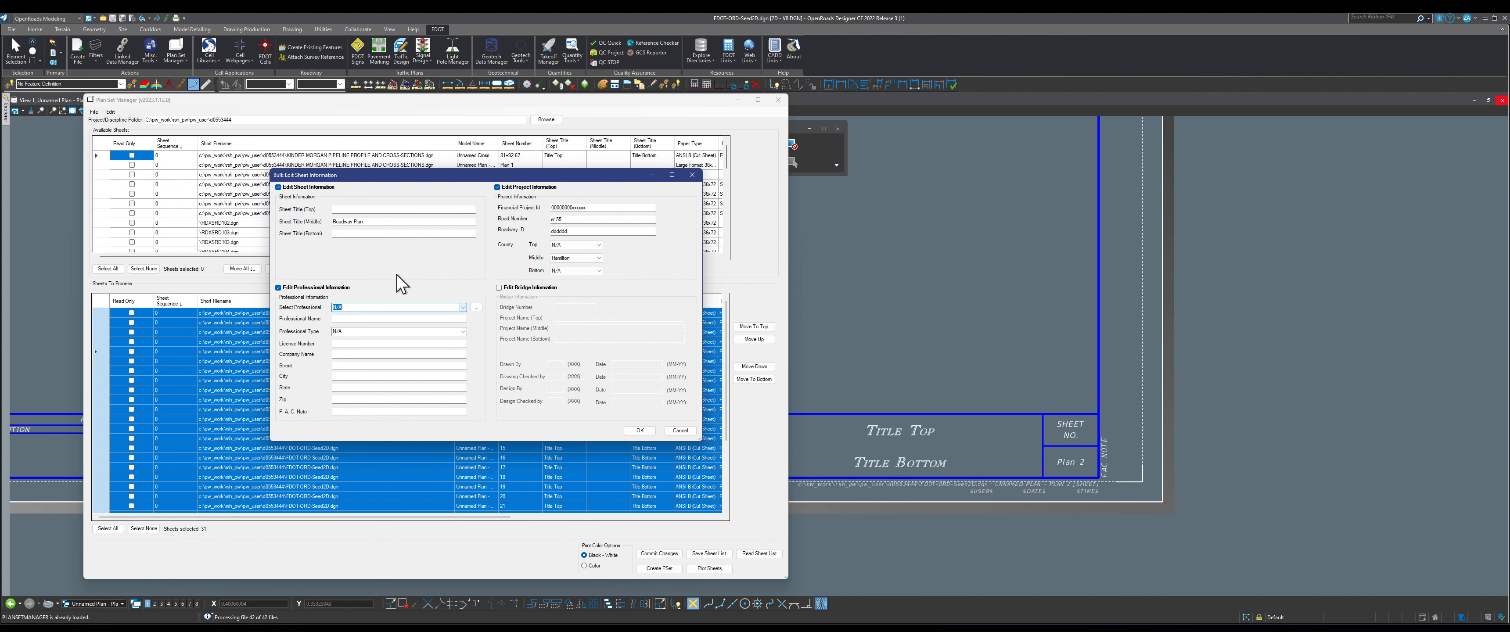
Step: Set Professionals.xlsx from the FDOT-US.41-5 desktop folder as the professionals file for the bulk edit
{"action": "left_click", "coordinate": [476, 307]}
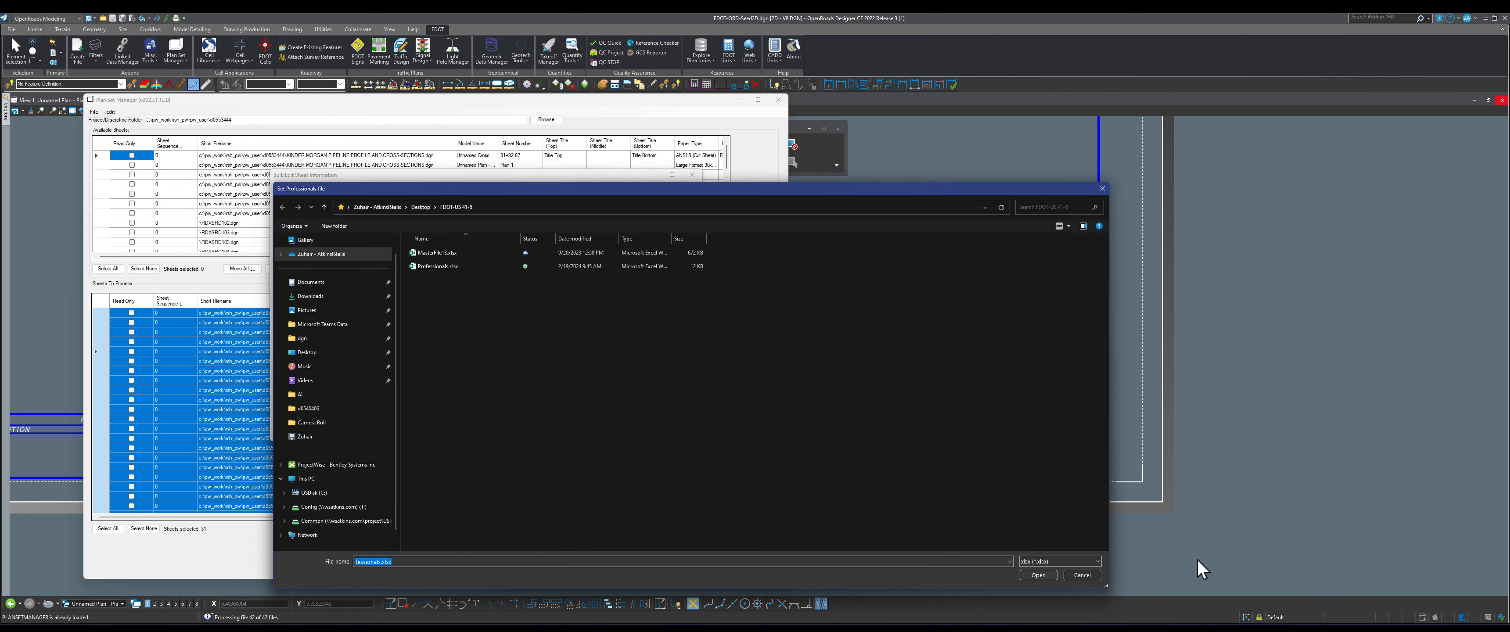
{"action": "left_click", "coordinate": [444, 267]}
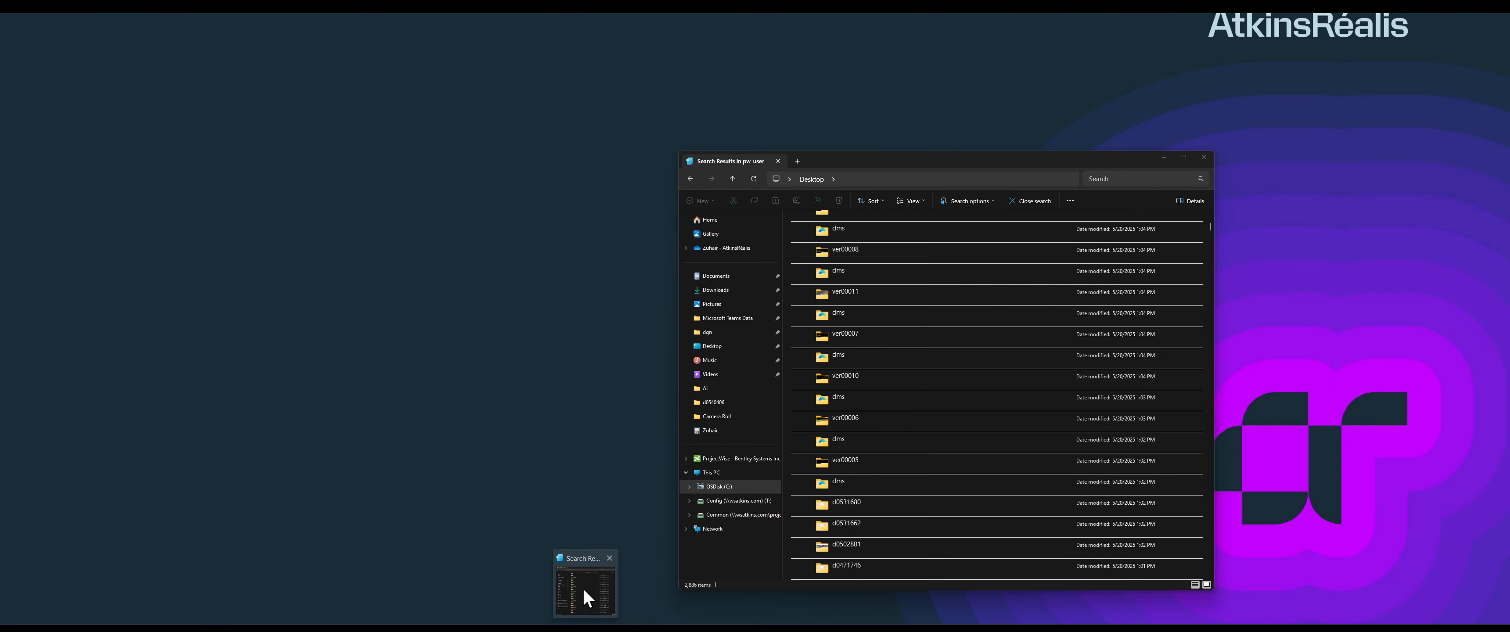
{"action": "left_click", "coordinate": [583, 589]}
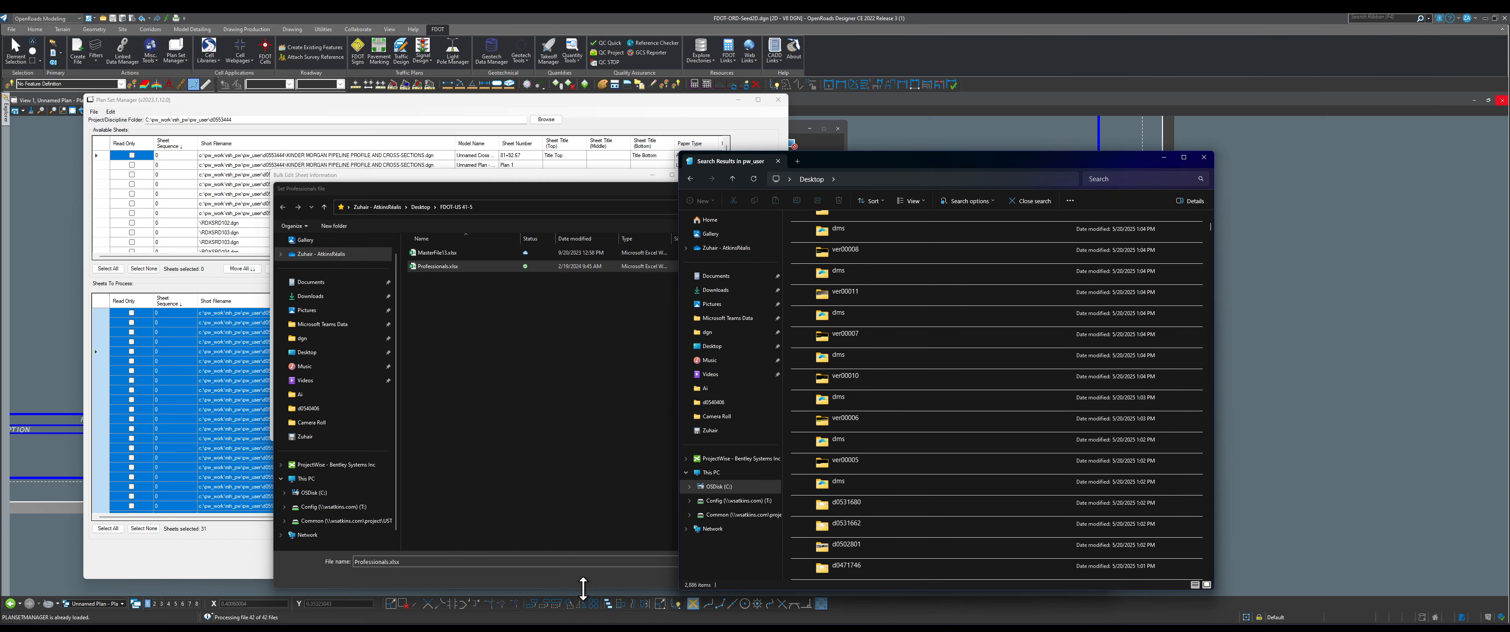
{"action": "left_click", "coordinate": [739, 486]}
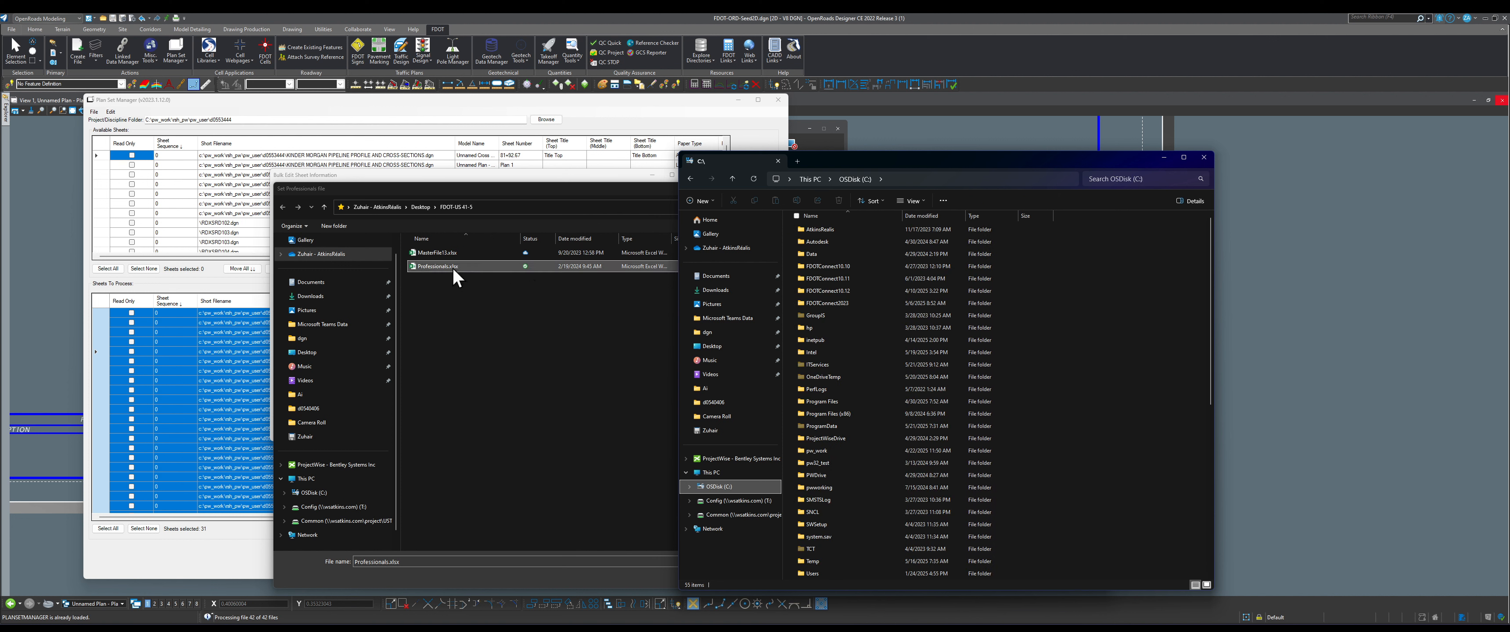
{"action": "left_click", "coordinate": [1163, 157]}
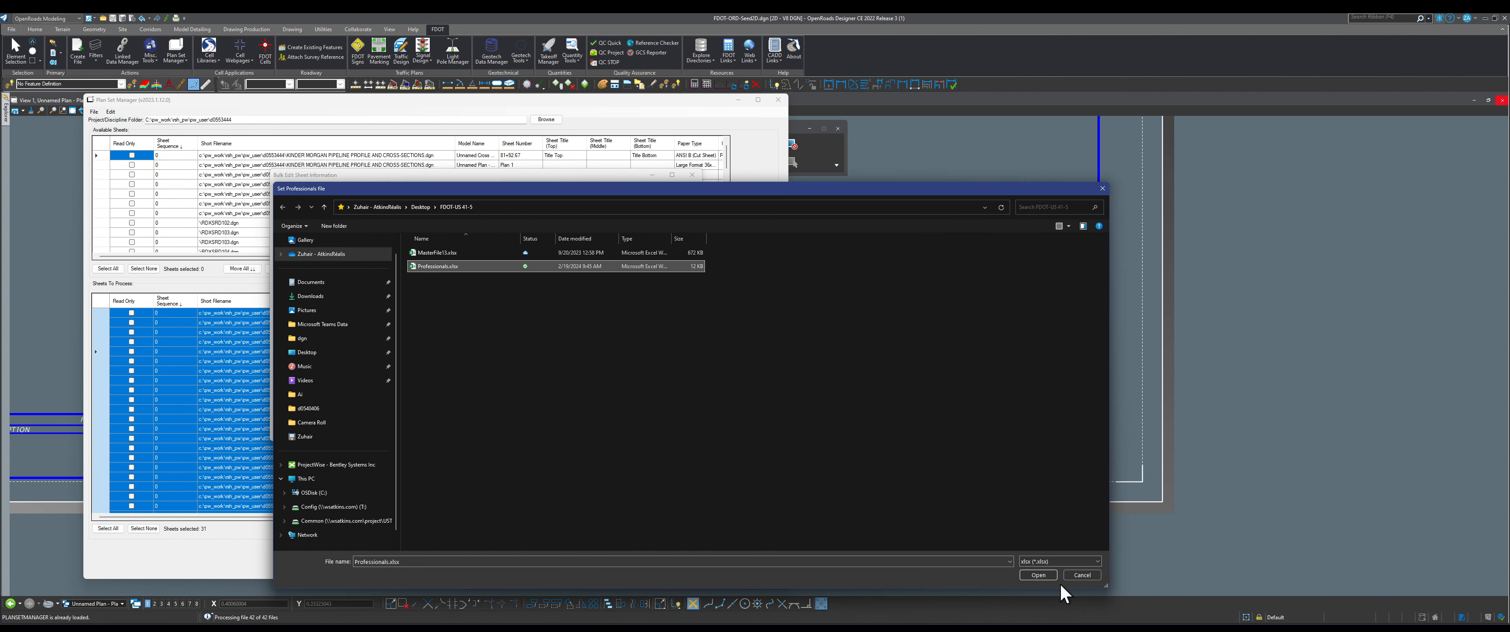
{"action": "left_click", "coordinate": [1037, 575]}
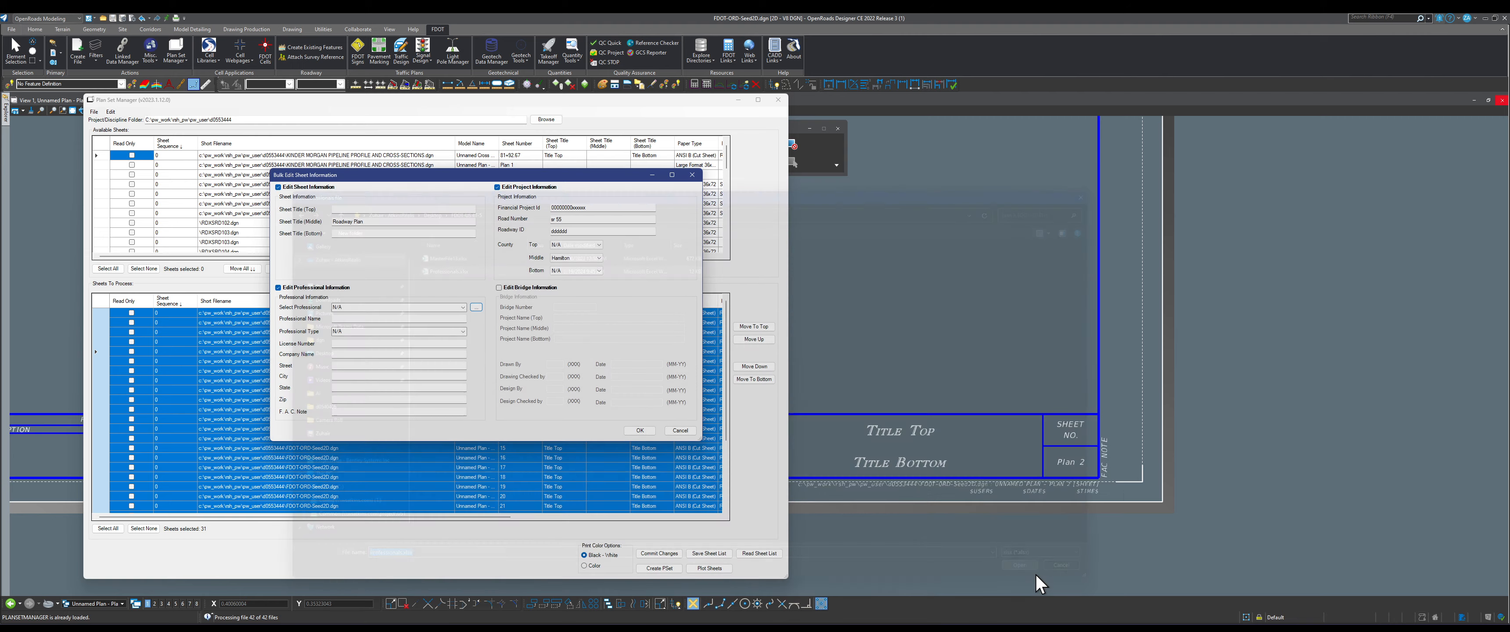
Step: Choose the fourth professional listed after N/A and apply the bulk sheet, project and professional information to the selected sheets
{"action": "left_click", "coordinate": [463, 308]}
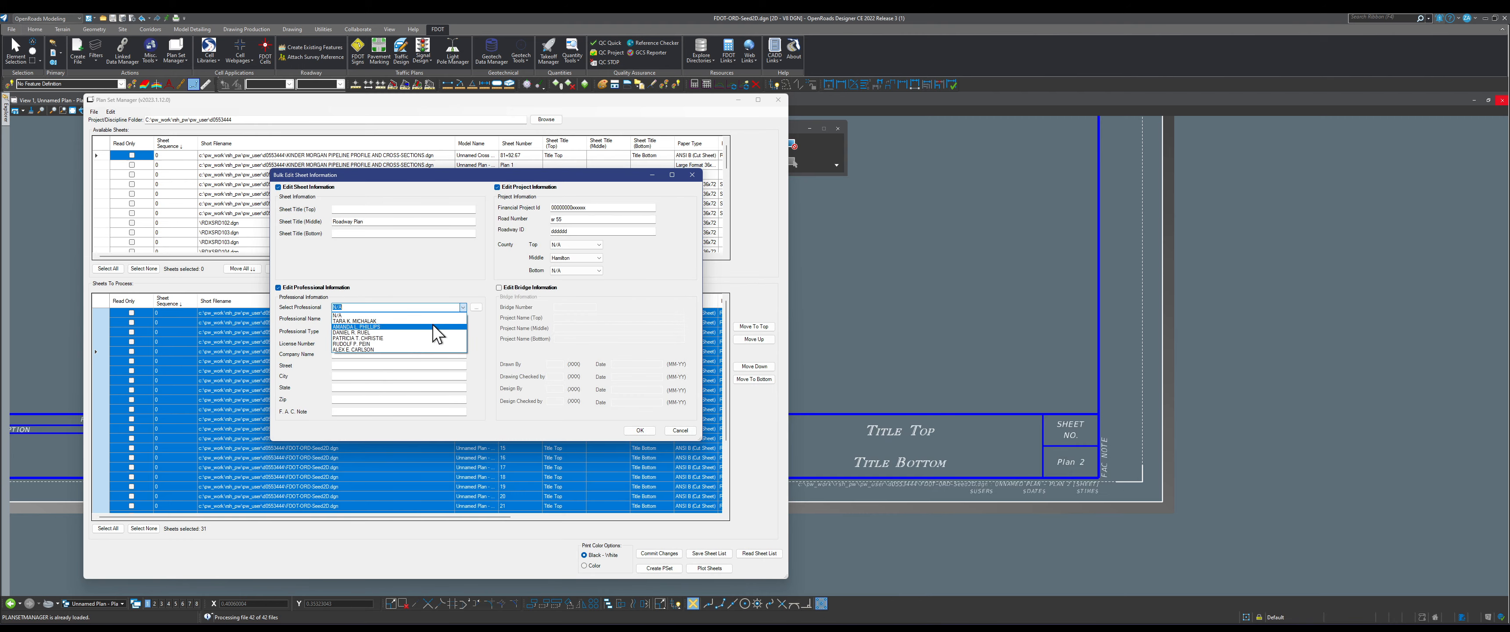
{"action": "left_click", "coordinate": [383, 339]}
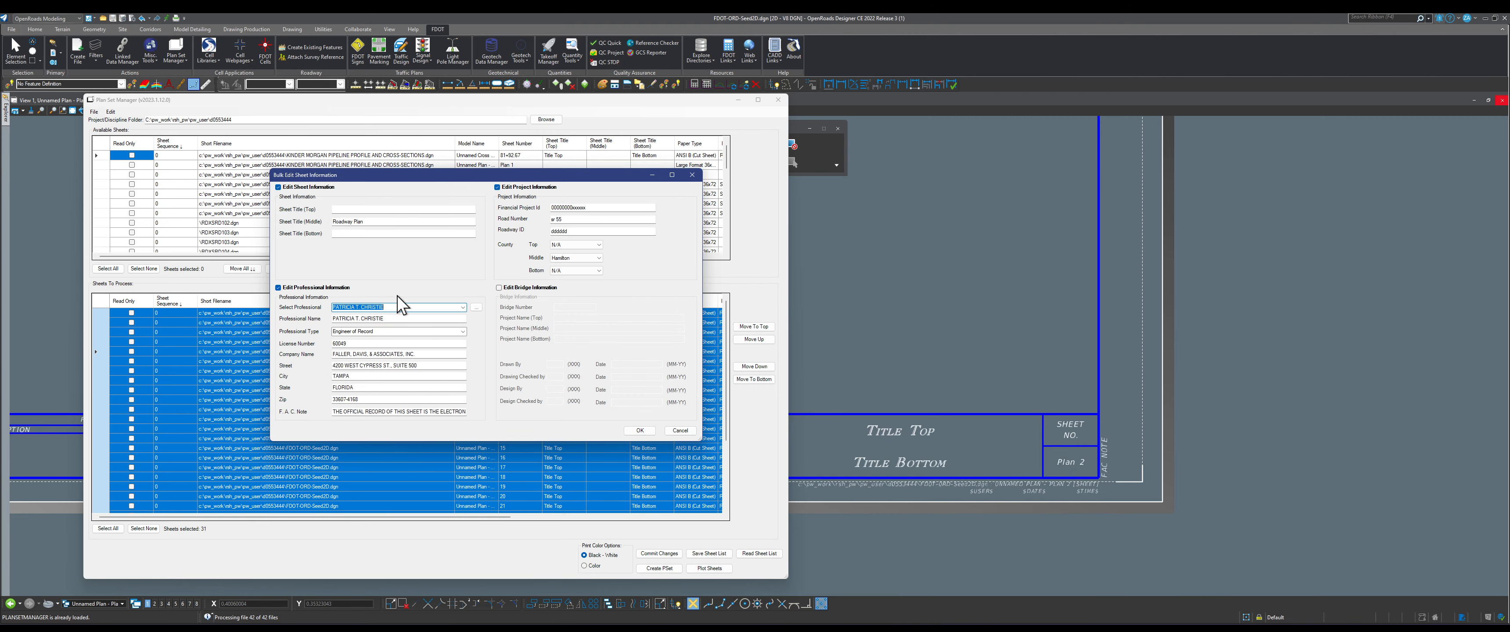
{"action": "left_click", "coordinate": [647, 431]}
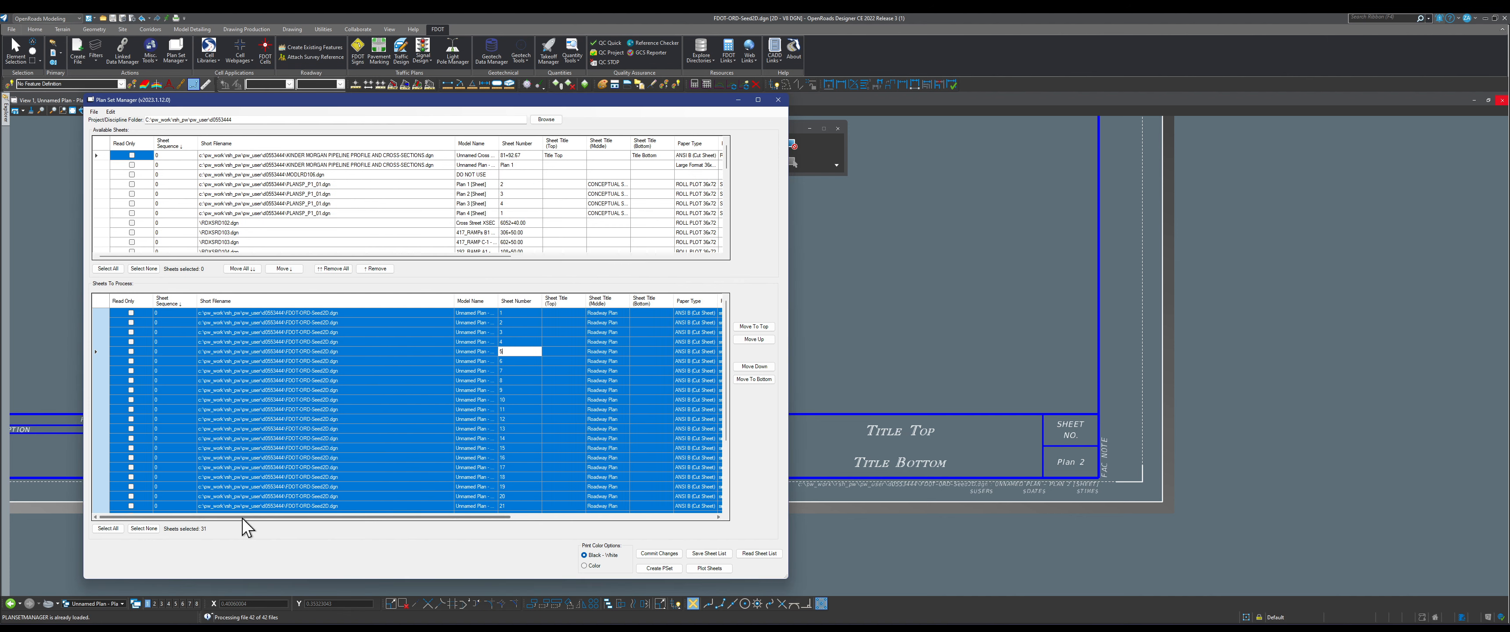
Step: Review the updated title, project and professional columns of the sheets to process, and commit the changes to the sheets
{"action": "left_click_drag", "start_coordinate": [243, 517], "coordinate": [401, 518]}
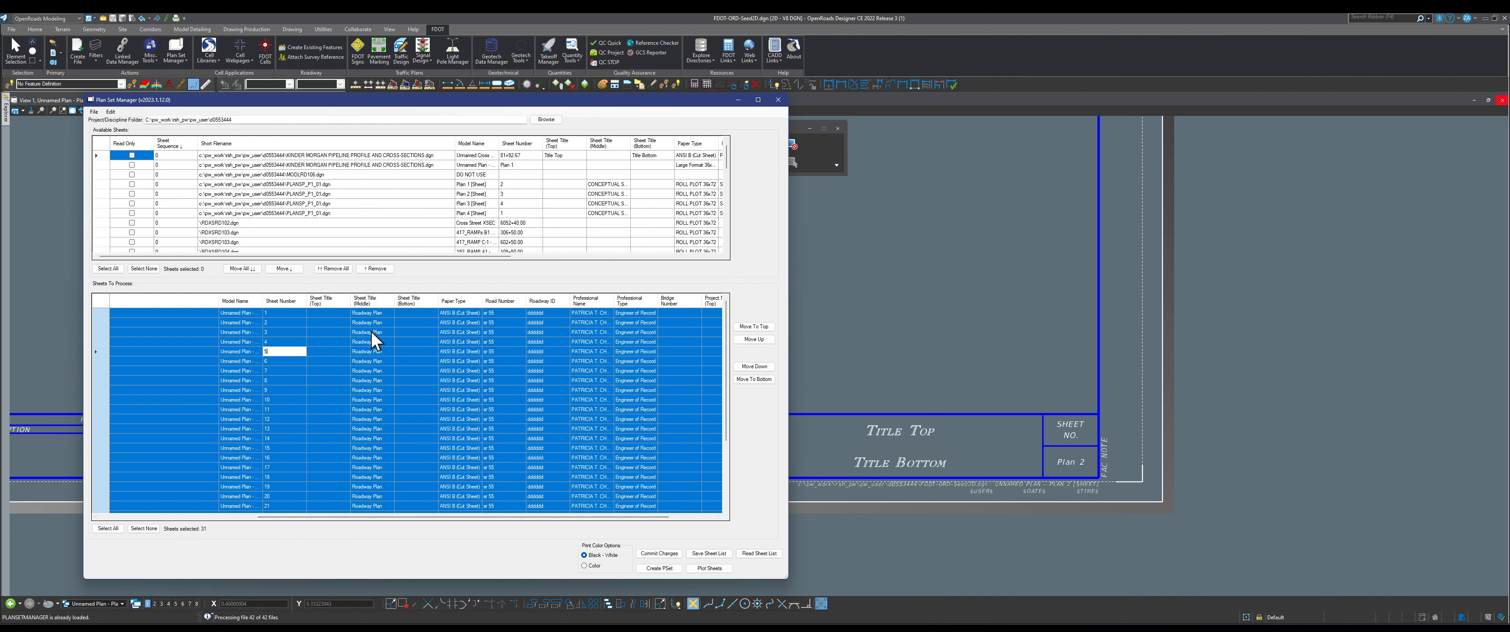
{"action": "left_click_drag", "start_coordinate": [493, 519], "coordinate": [540, 518]}
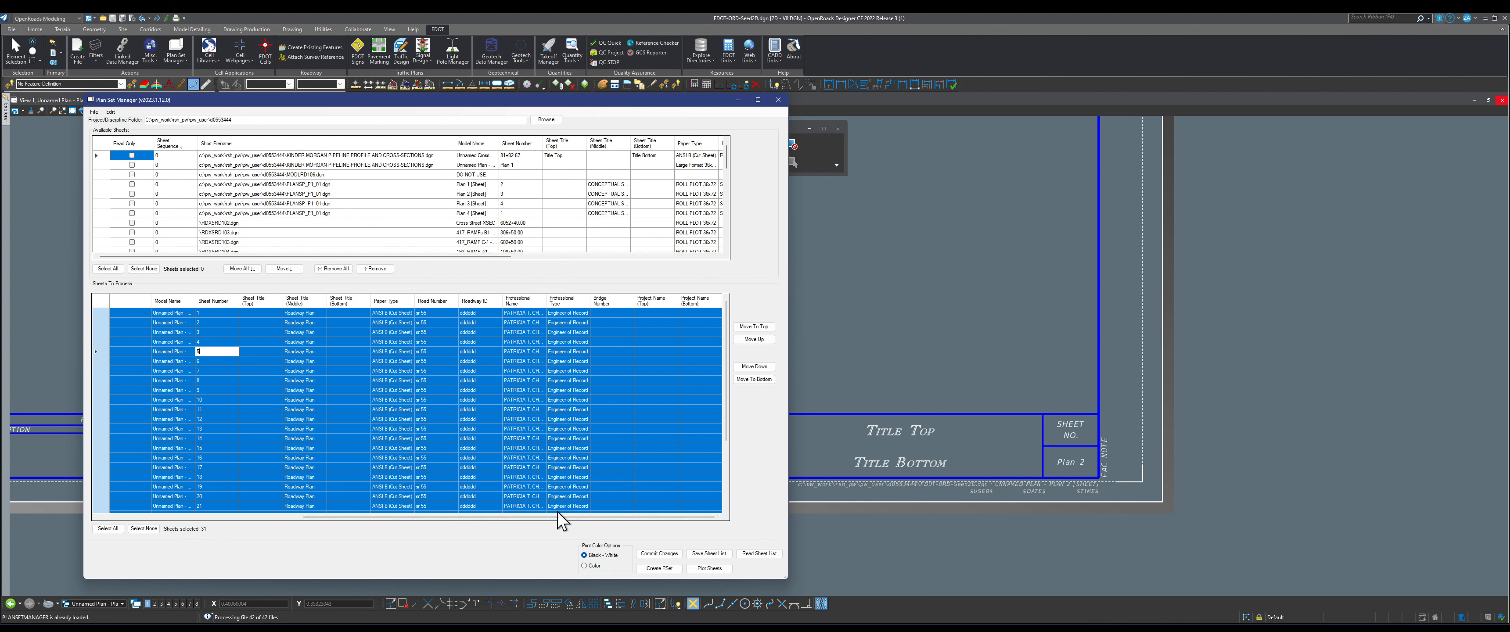
{"action": "left_click", "coordinate": [660, 554]}
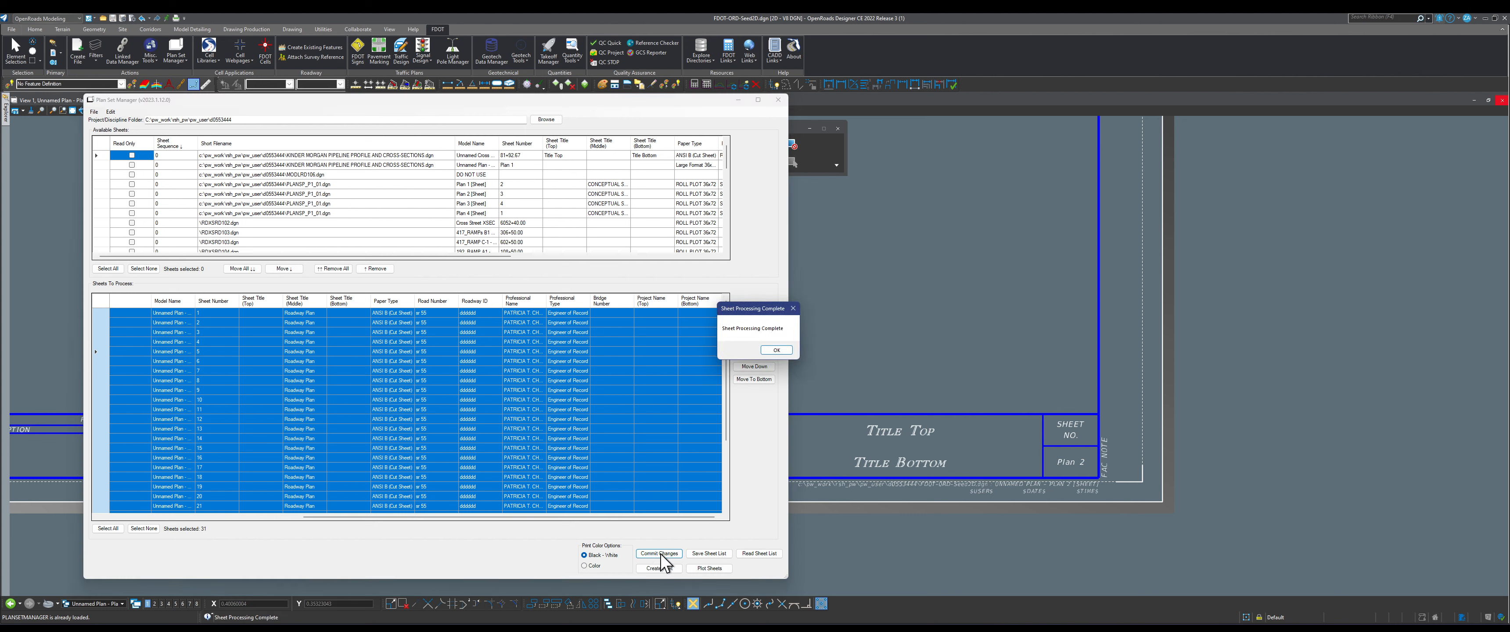
{"action": "left_click", "coordinate": [777, 350]}
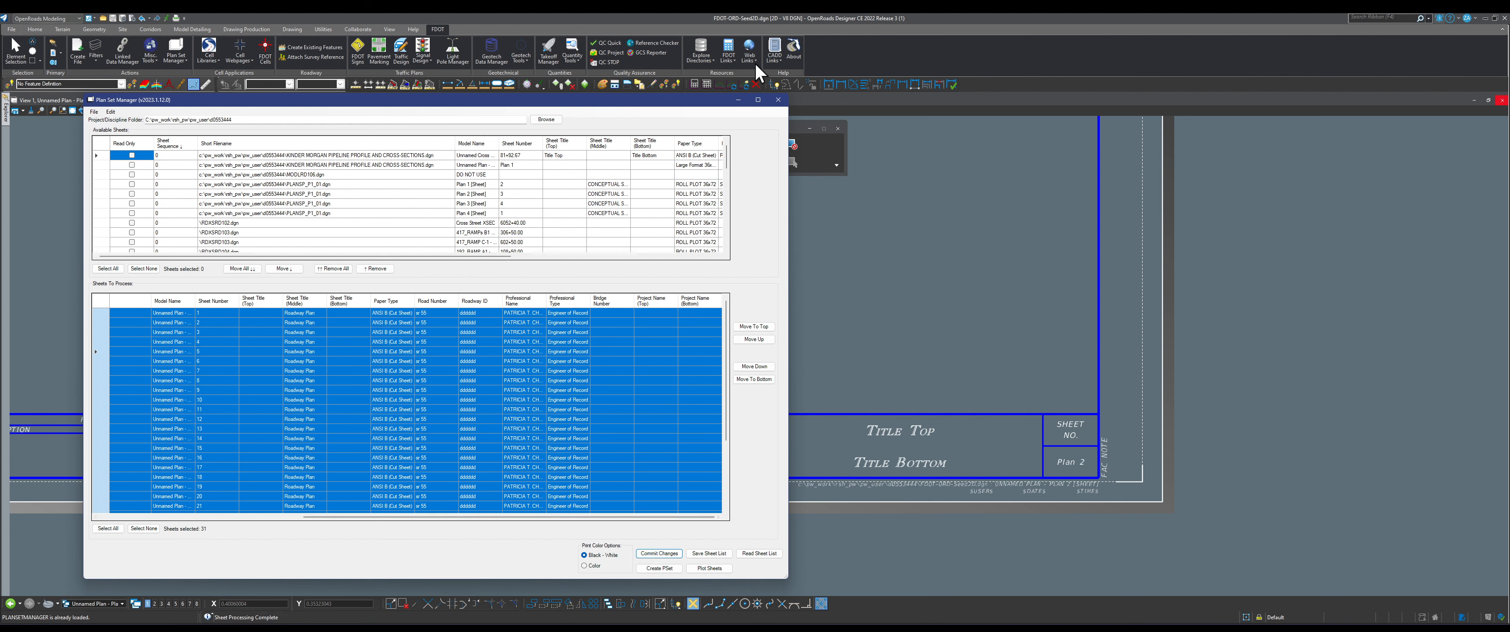
Step: Close Plan Set Manager, switch to another sheet model and examine its border and title block
{"action": "left_click", "coordinate": [777, 100]}
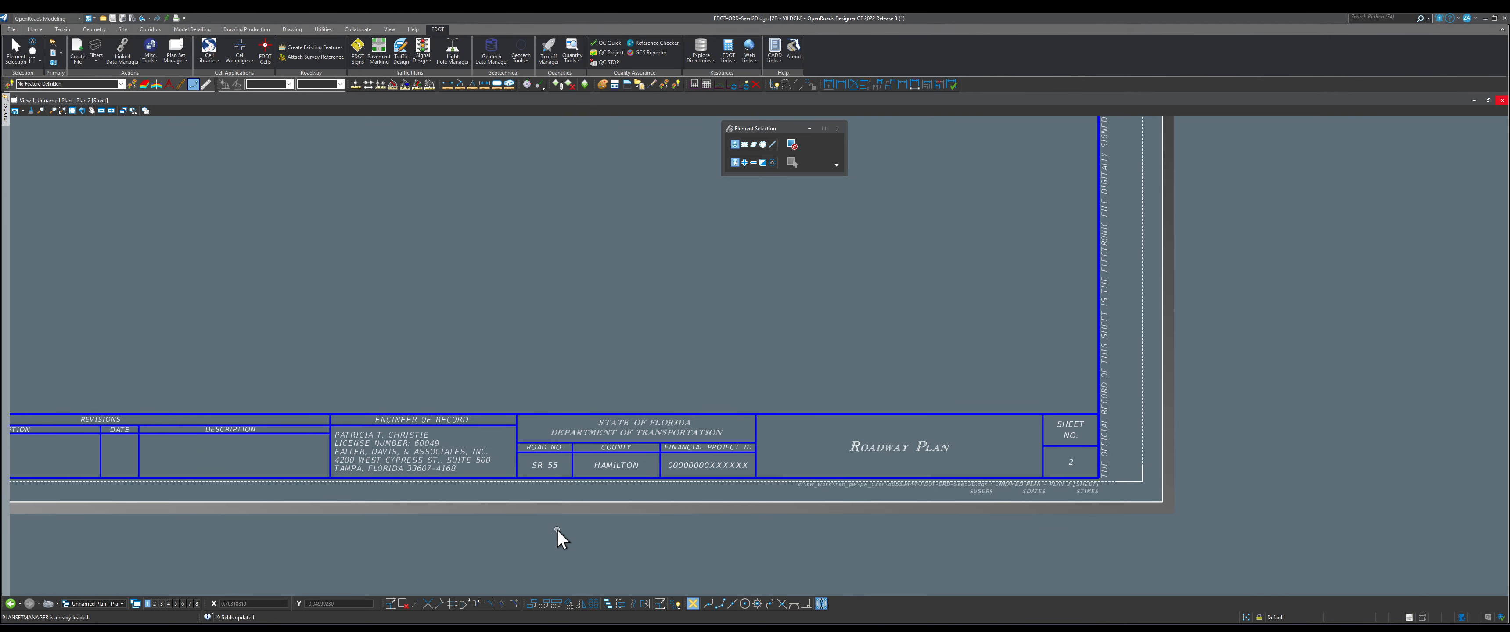
{"action": "left_click", "coordinate": [110, 602]}
{"action": "left_click", "coordinate": [223, 541]}
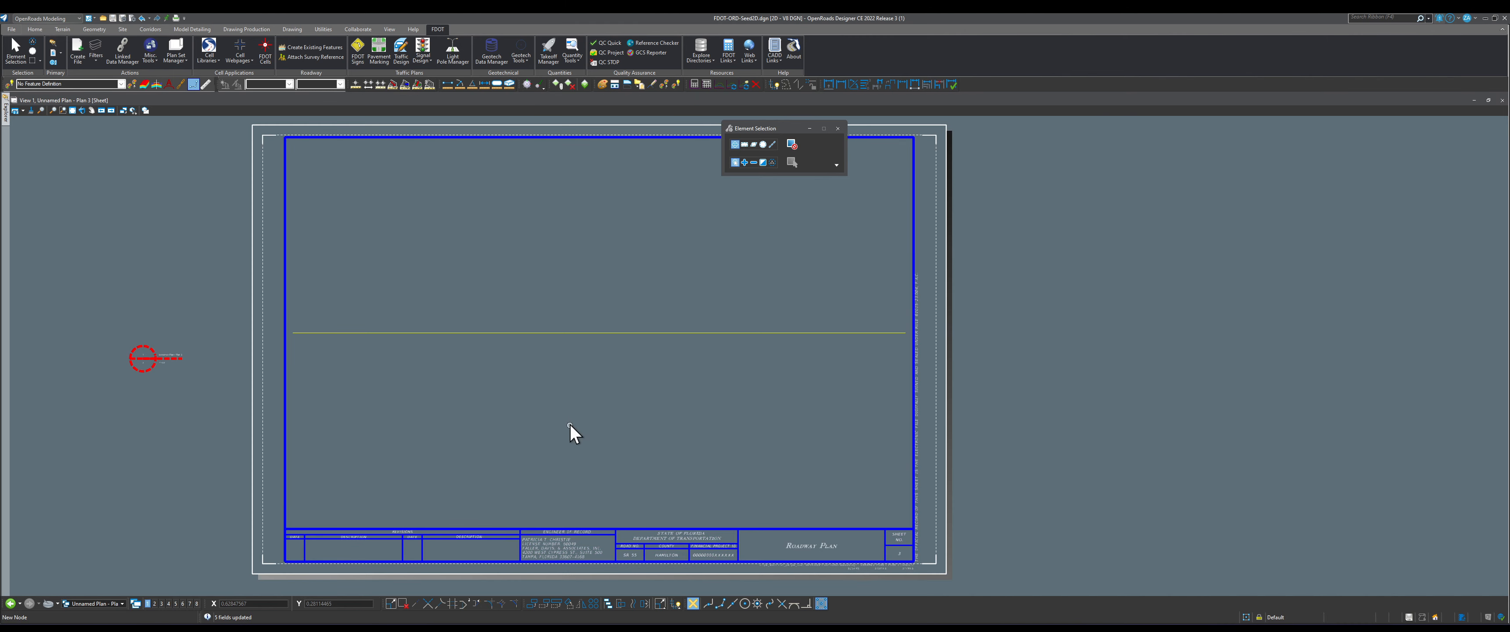
{"action": "scroll", "coordinate": [567, 393], "scroll_direction": "down", "scroll_amount": 1}
{"action": "scroll", "coordinate": [558, 447], "scroll_direction": "up", "scroll_amount": 4}
{"action": "scroll", "coordinate": [556, 445], "scroll_direction": "down", "scroll_amount": 3}
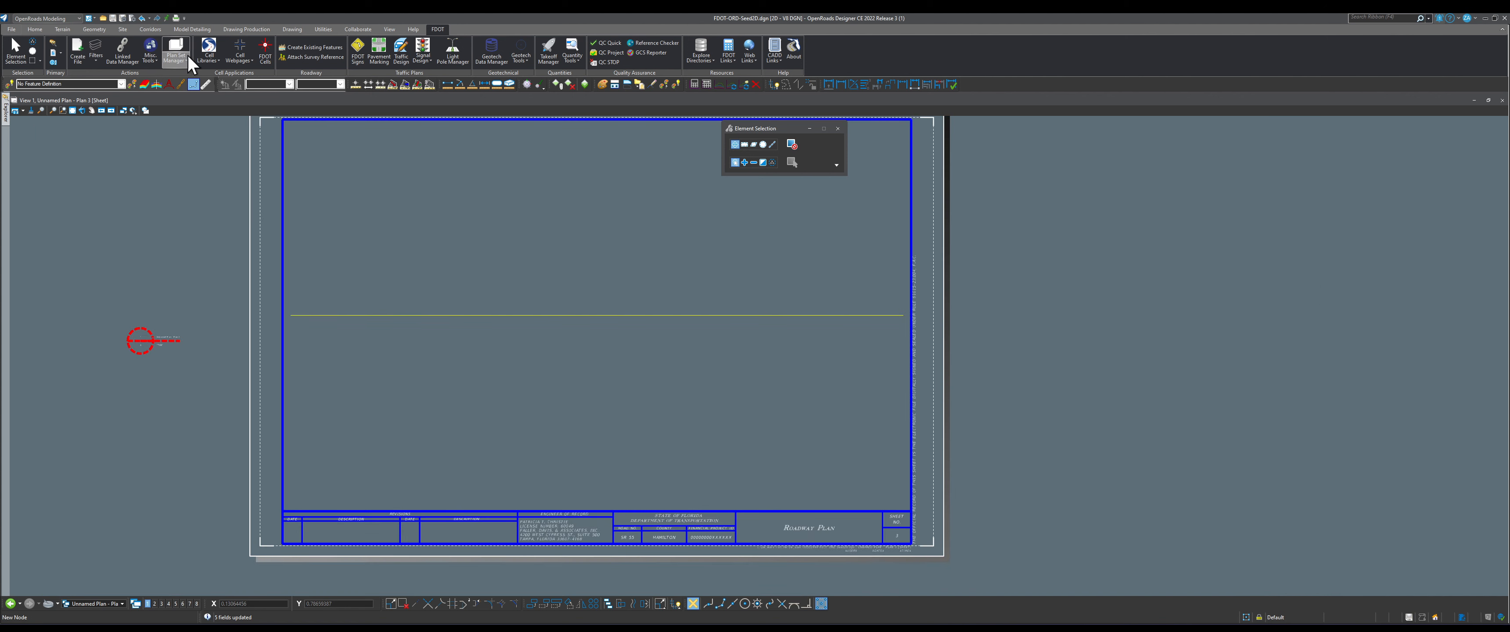
Step: Use the Refresh Models tool to add FDOT-ORD-Seed2D.dgn to the files to process and refresh all its models
{"action": "left_click", "coordinate": [152, 61]}
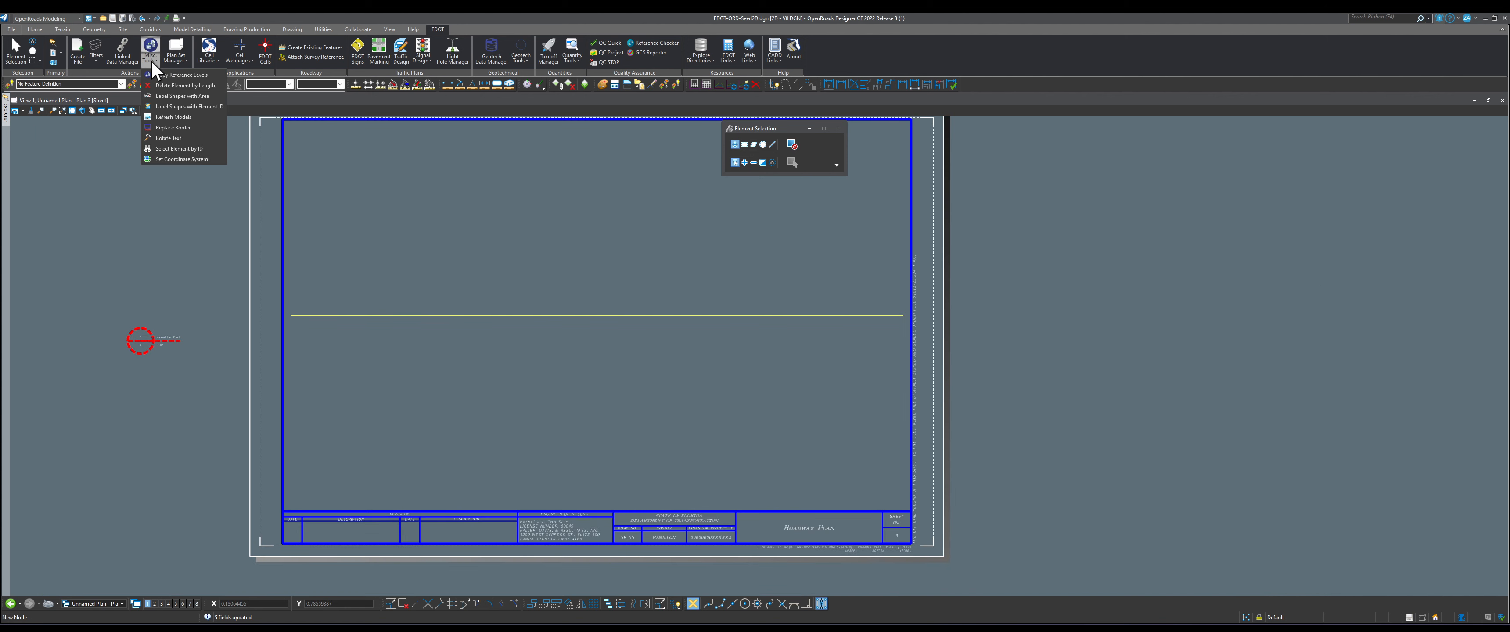
{"action": "left_click", "coordinate": [197, 117]}
{"action": "left_click_drag", "start_coordinate": [109, 36], "coordinate": [580, 211]}
{"action": "scroll", "coordinate": [631, 276], "scroll_direction": "down", "scroll_amount": 1}
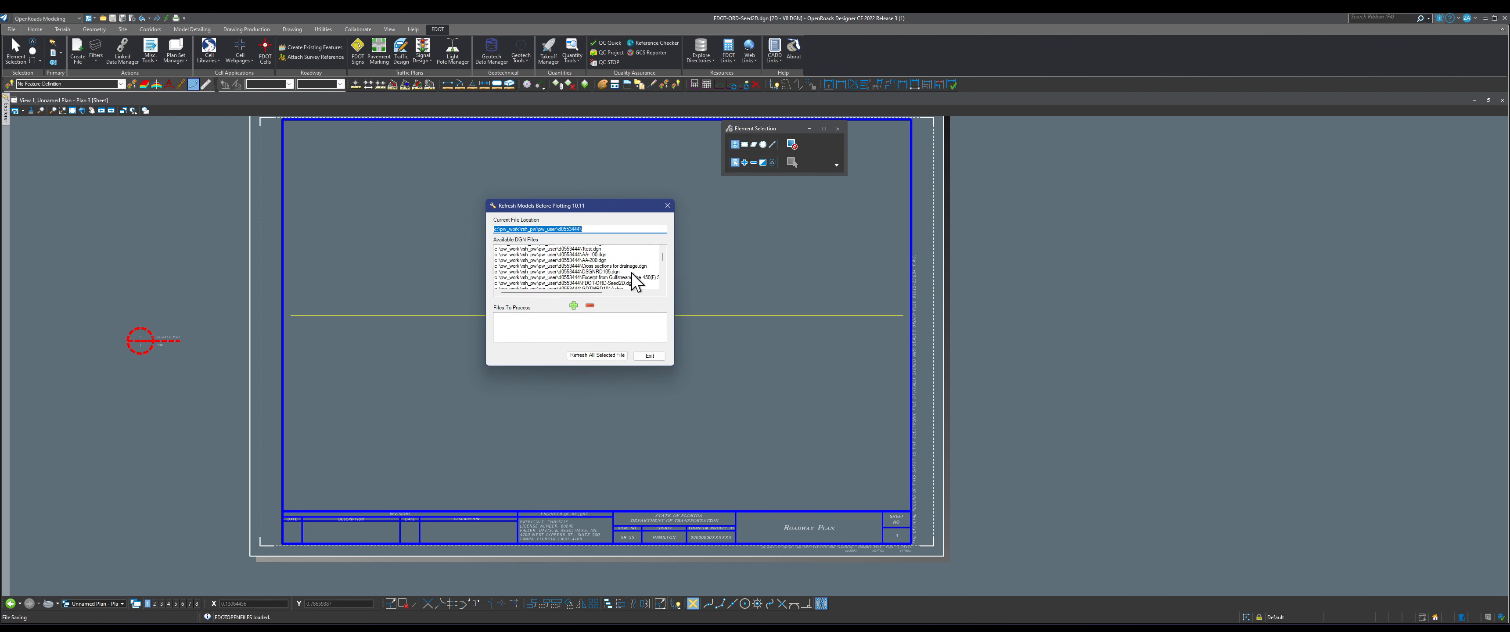
{"action": "left_click", "coordinate": [610, 282]}
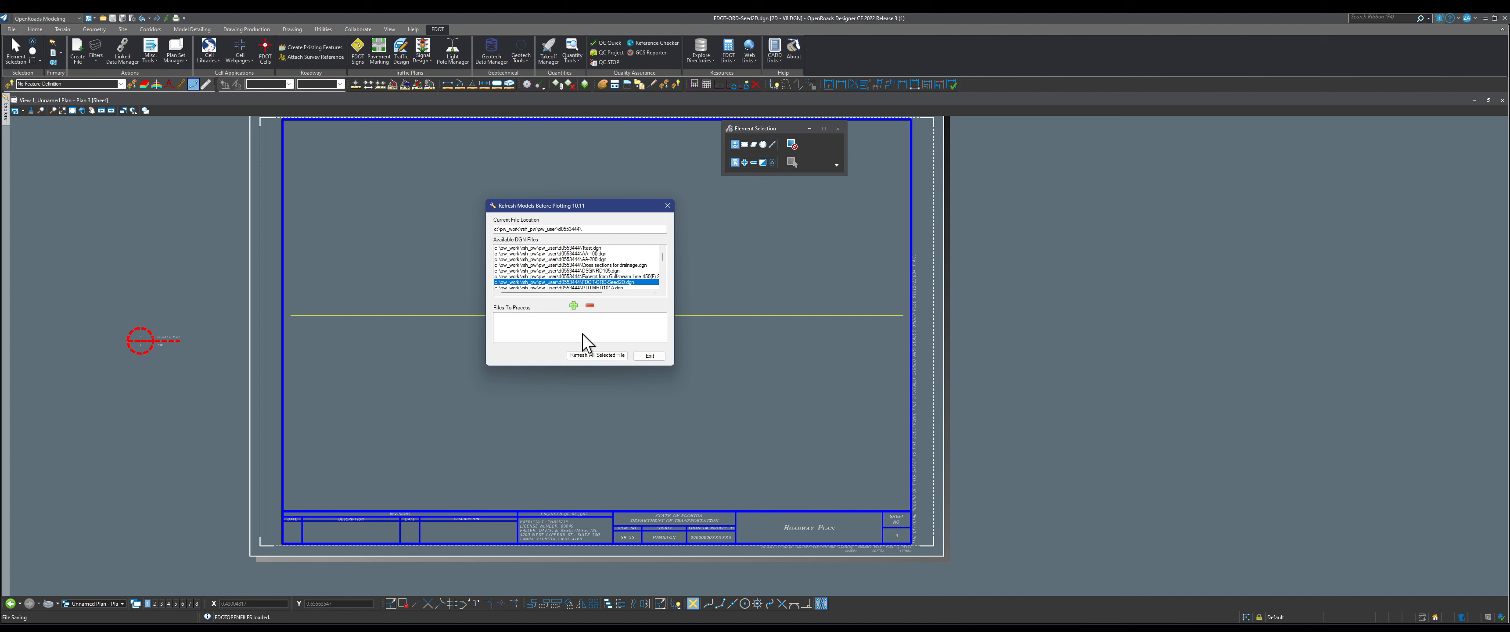
{"action": "left_click", "coordinate": [574, 306]}
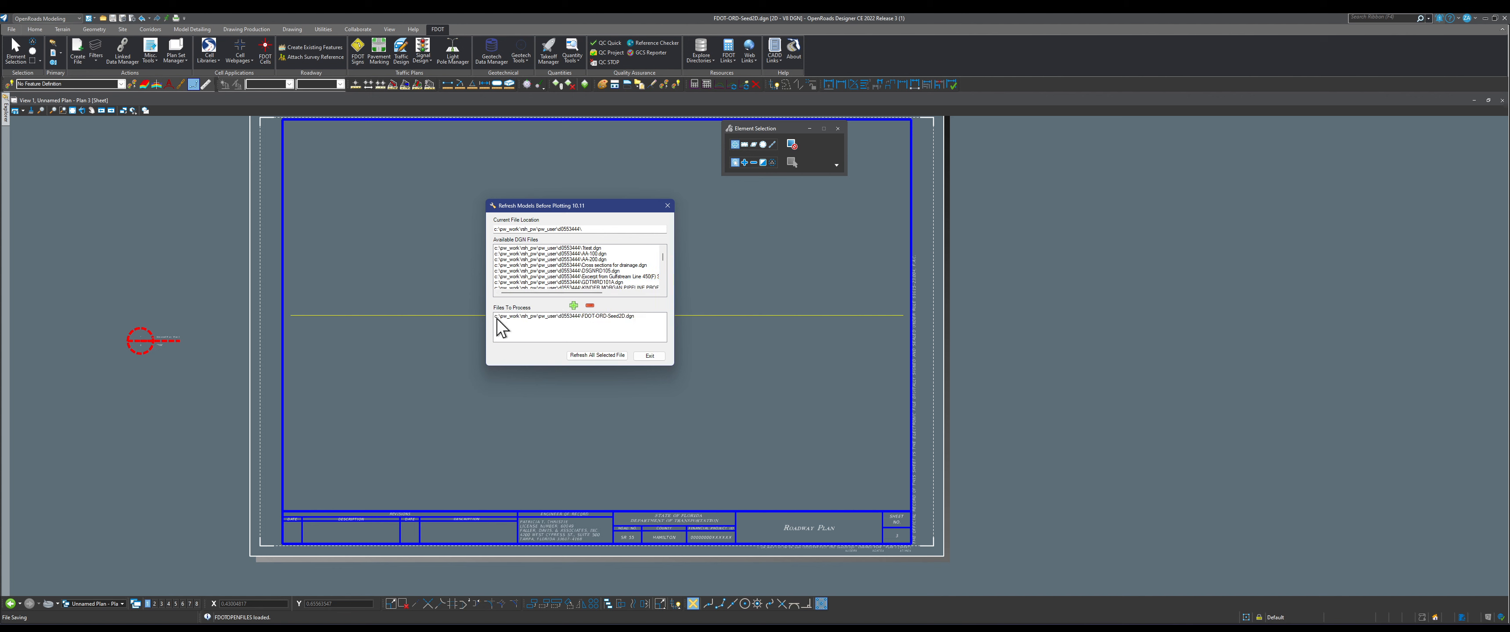
{"action": "left_click", "coordinate": [626, 316]}
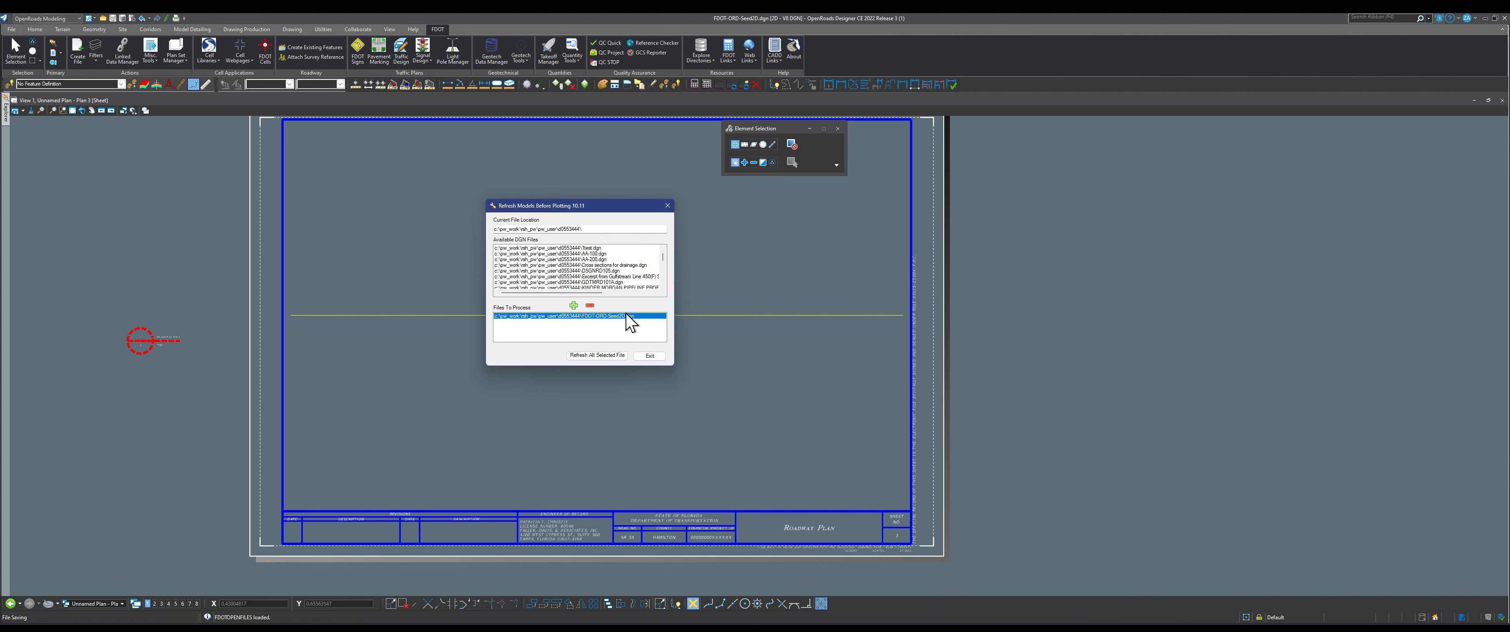
{"action": "left_click", "coordinate": [598, 355]}
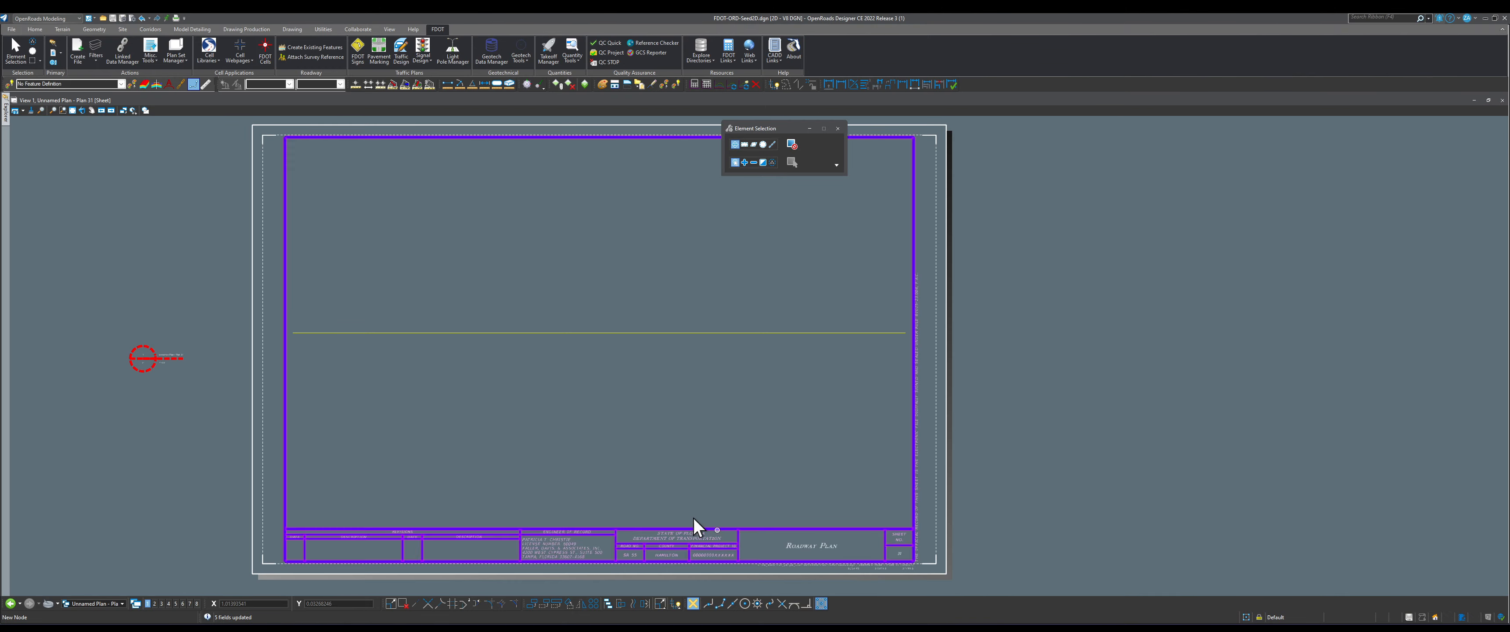
Step: Check the refreshed sheet's title block, save the drawing settings and update the server copy with an empty comment
{"action": "scroll", "coordinate": [622, 469], "scroll_direction": "down", "scroll_amount": 1}
{"action": "scroll", "coordinate": [607, 557], "scroll_direction": "up", "scroll_amount": 5}
{"action": "scroll", "coordinate": [602, 560], "scroll_direction": "down", "scroll_amount": 5}
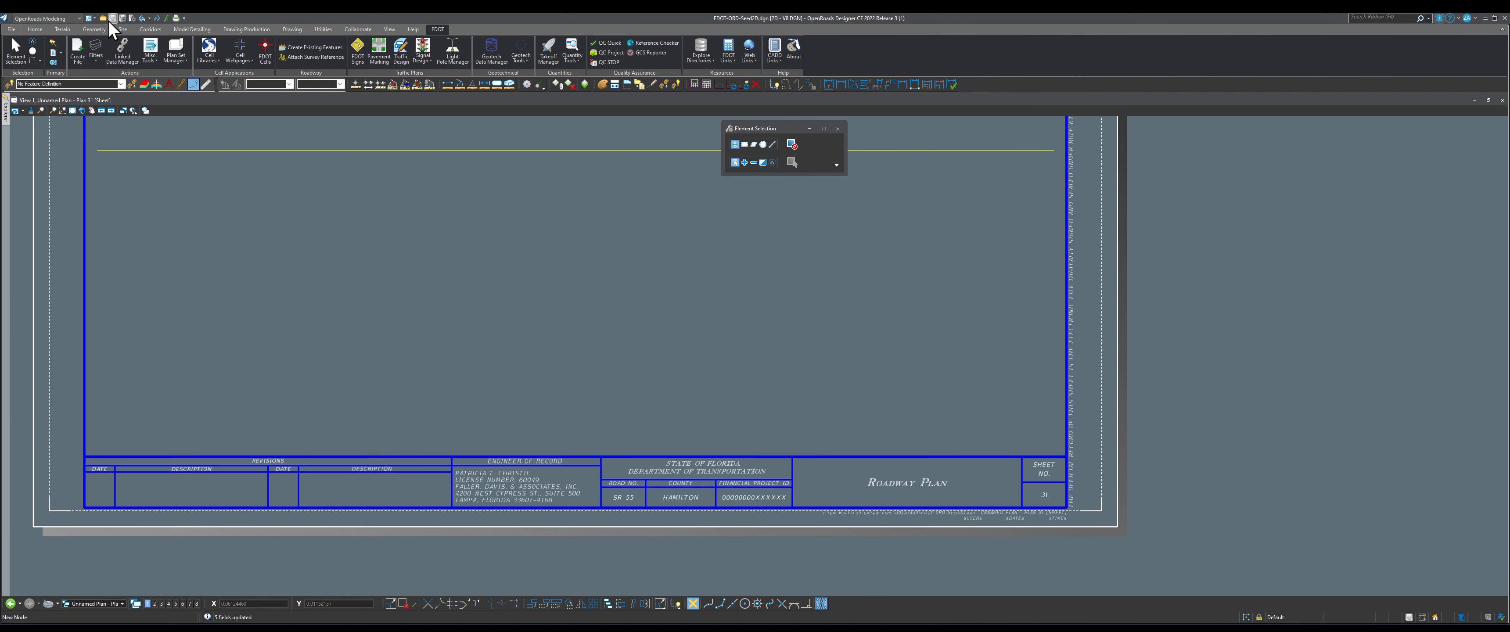
{"action": "left_click", "coordinate": [122, 20]}
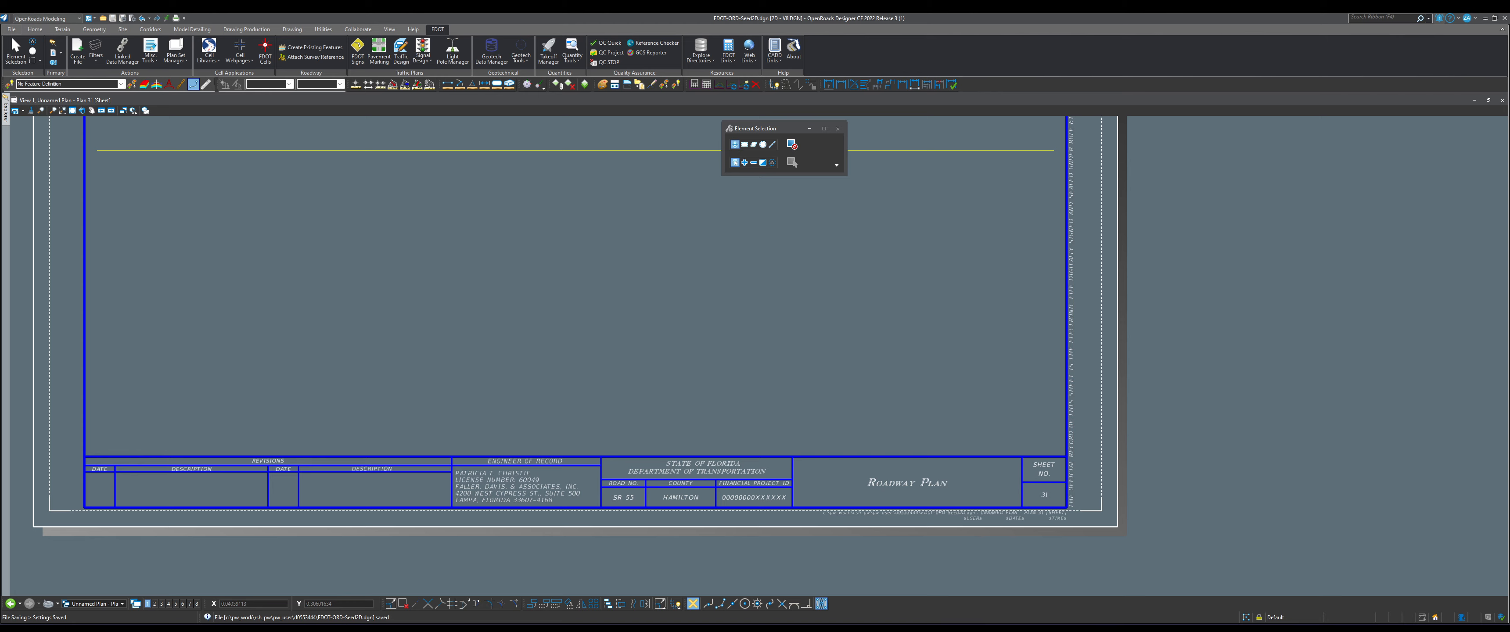
{"action": "left_click", "coordinate": [11, 29]}
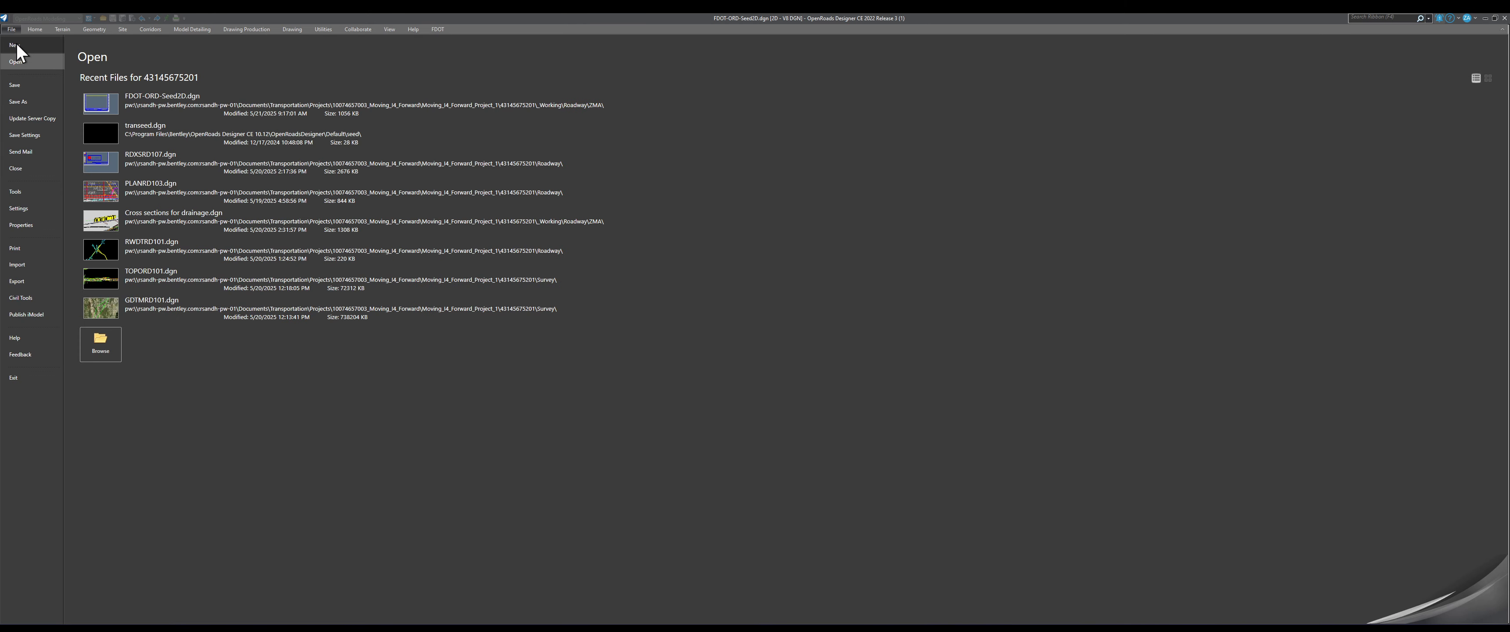
{"action": "left_click", "coordinate": [30, 118]}
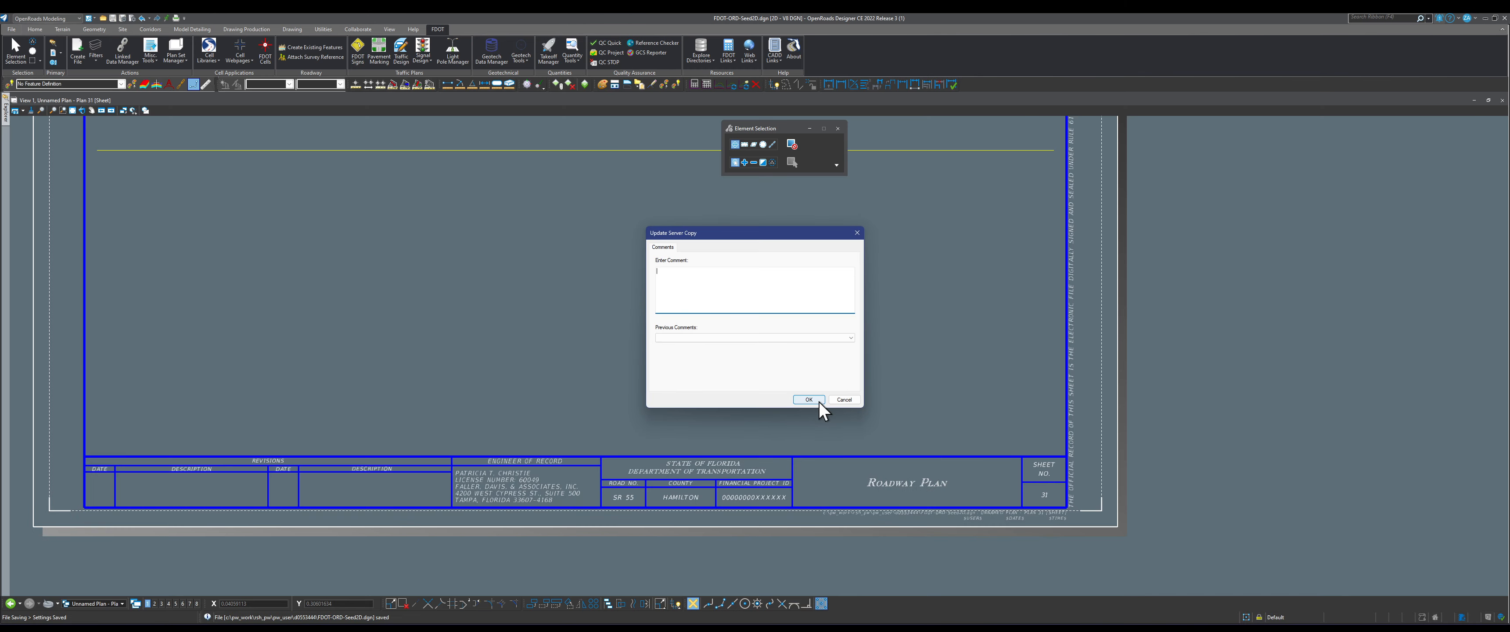
{"action": "left_click", "coordinate": [809, 399]}
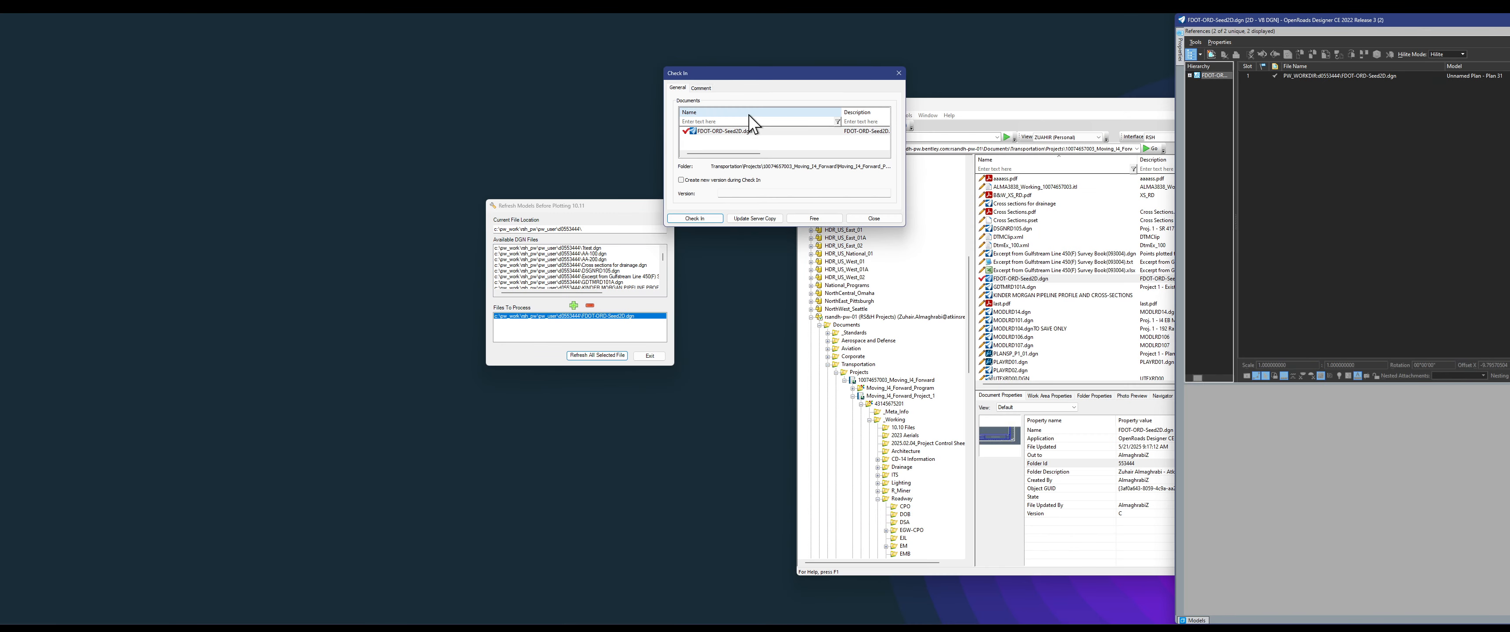
Step: Check in FDOT-ORD-Seed2D.dgn and select the file in ProjectWise Explorer to view its document properties
{"action": "left_click", "coordinate": [697, 218]}
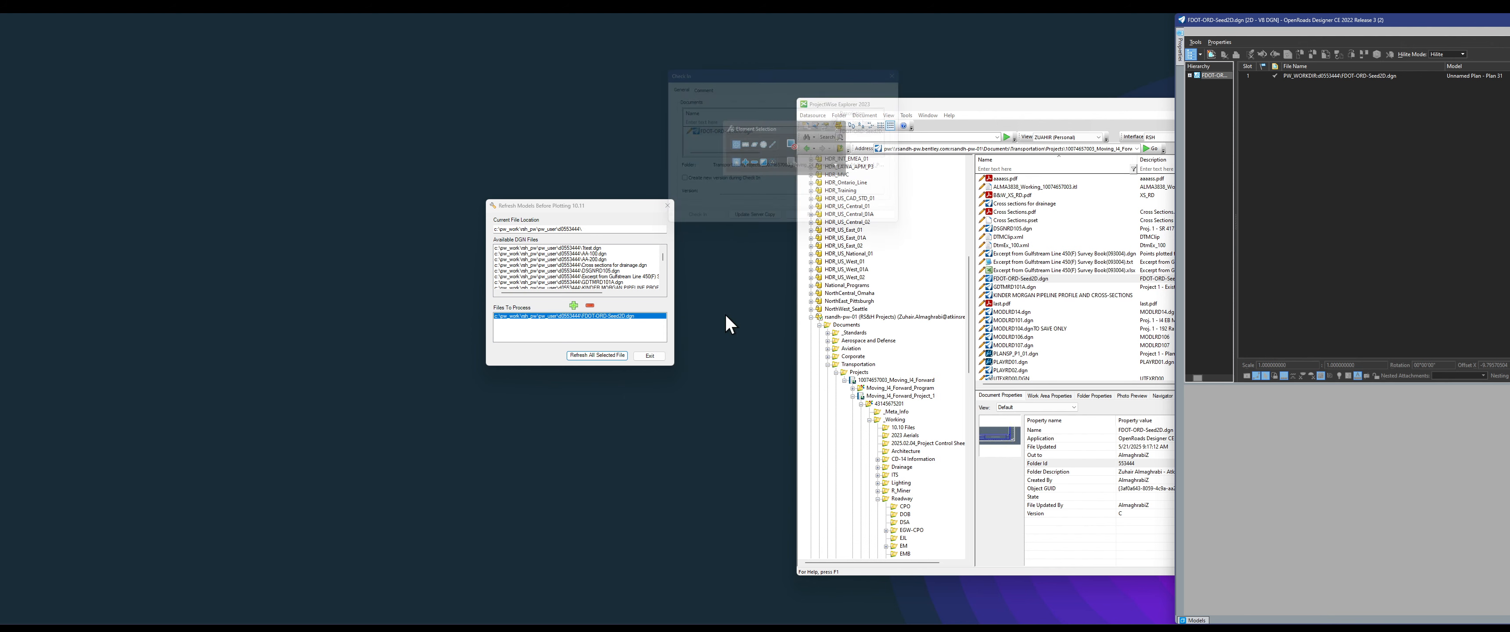
{"action": "left_click", "coordinate": [1065, 277]}
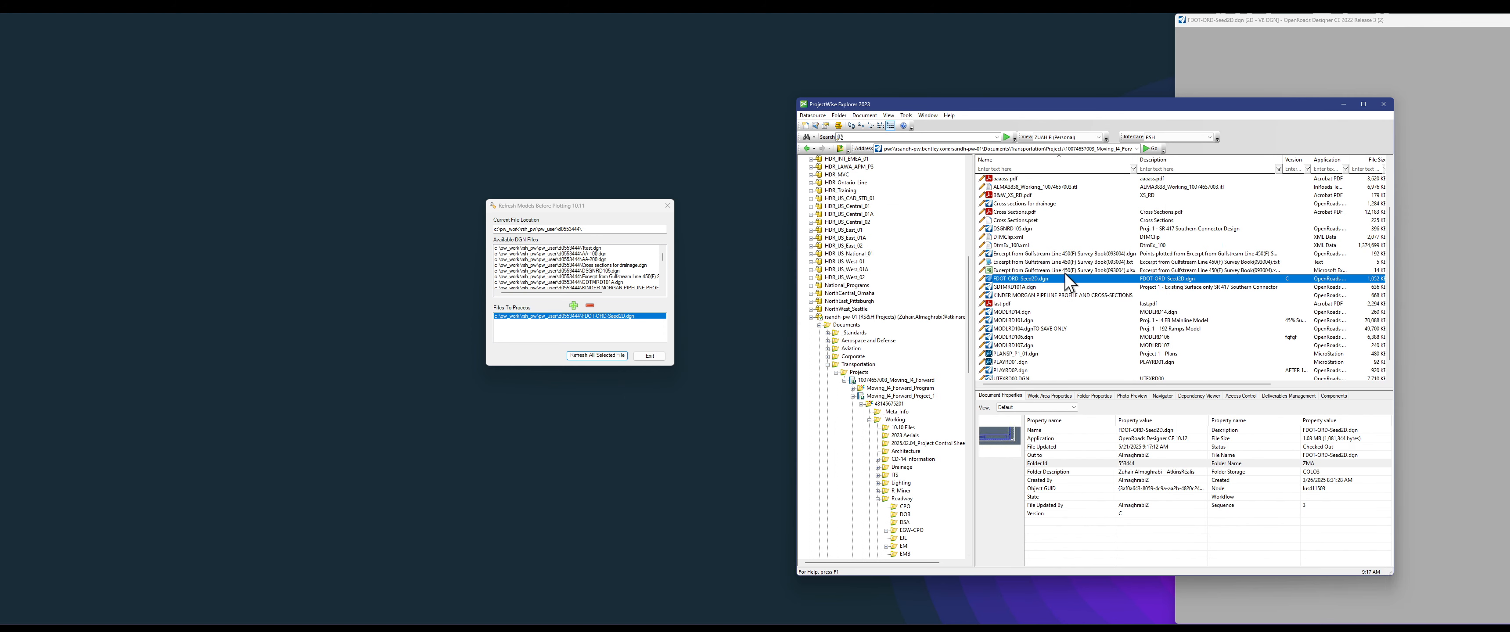
{"action": "left_click_drag", "start_coordinate": [1092, 384], "coordinate": [1040, 398]}
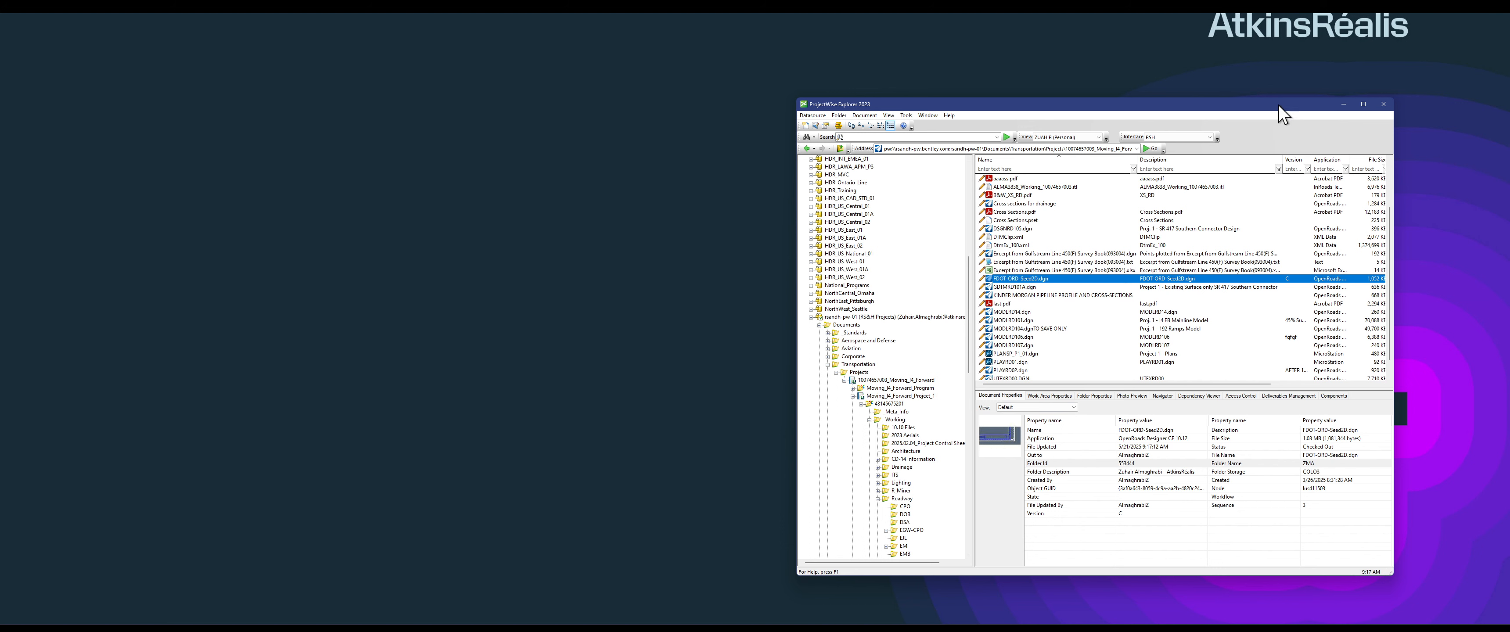
{"action": "mouse_move", "coordinate": [1297, 100]}
{"action": "left_mouse_down"}
{"action": "mouse_move", "coordinate": [1274, 19]}
{"action": "mouse_move", "coordinate": [1271, 92]}
{"action": "left_mouse_up"}
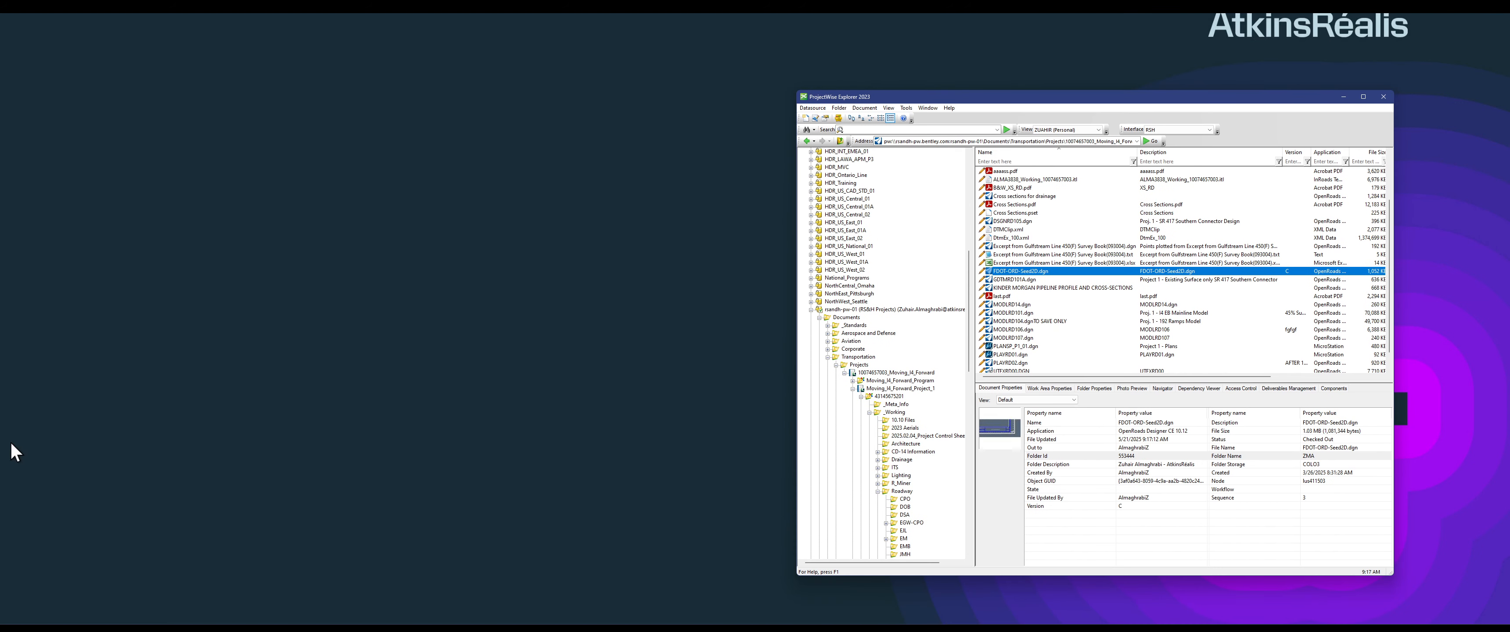